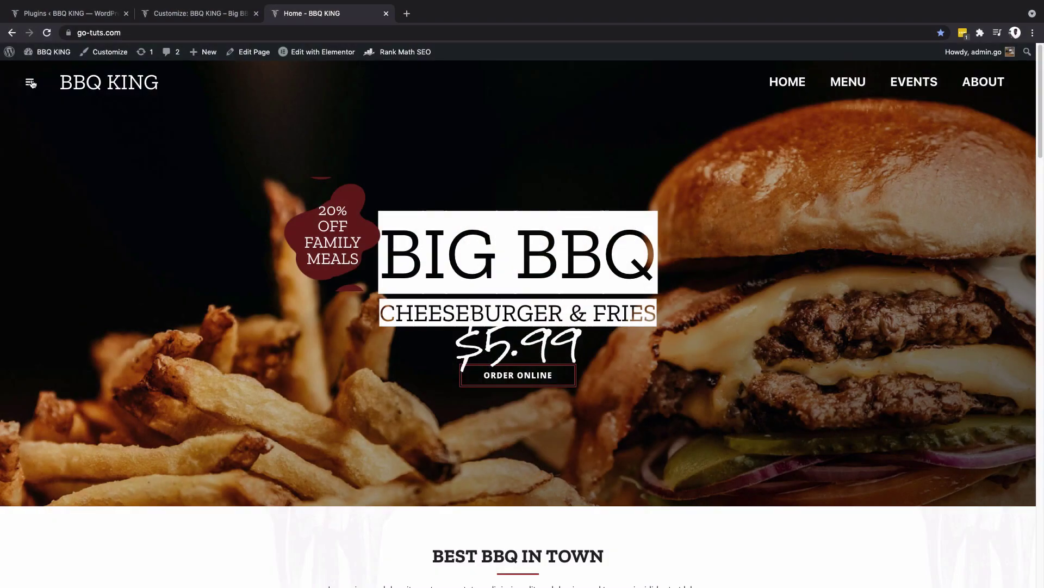
Step: Examine the off-canvas menu on the live BBQ KING homepage and close it again
left_click(33, 82)
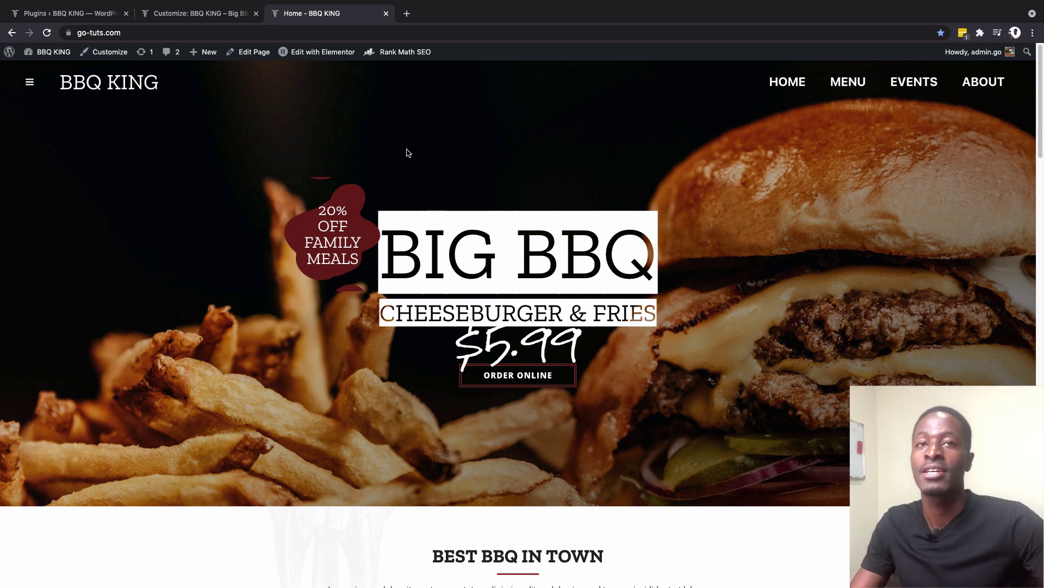
left_click(31, 83)
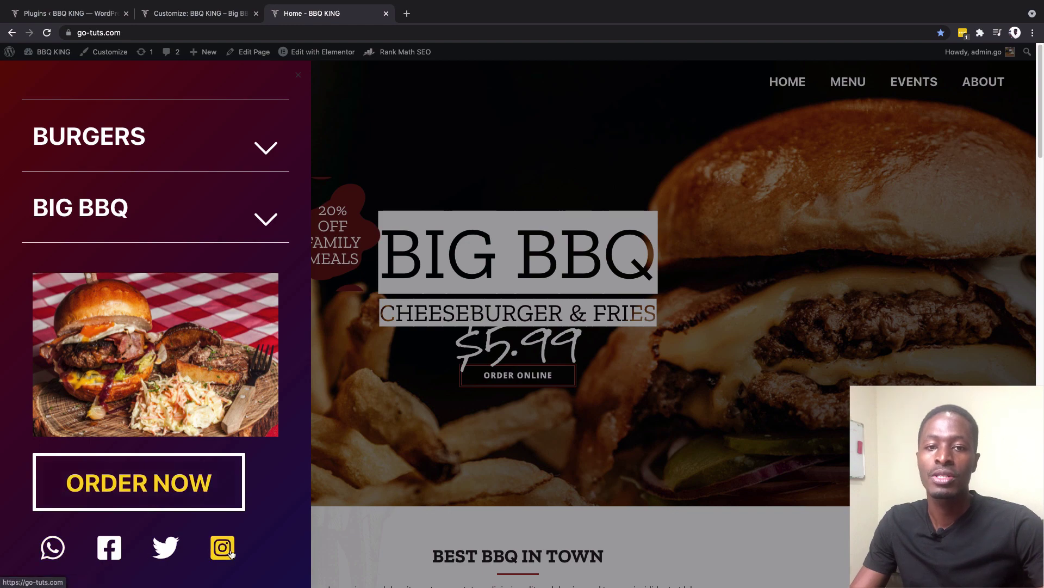
left_click(298, 75)
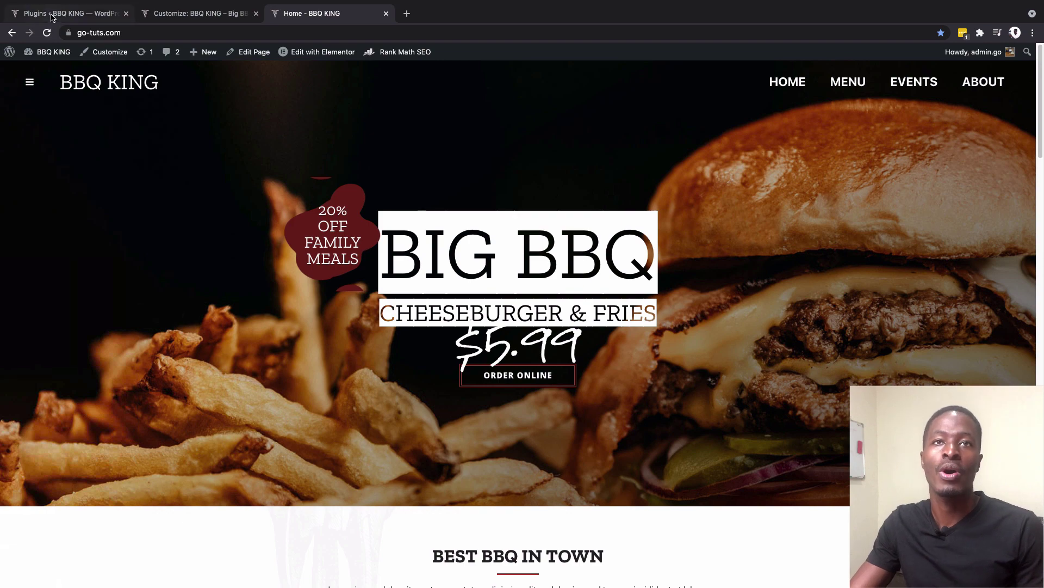
Step: Open the Header Builder in the theme Customizer from the WordPress dashboard
left_click(50, 17)
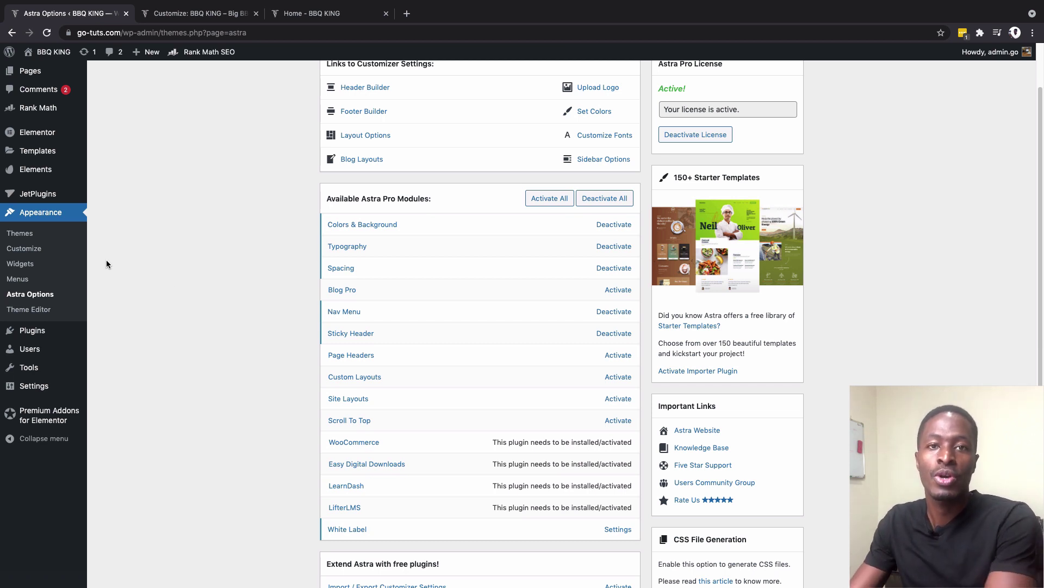
left_click(23, 251)
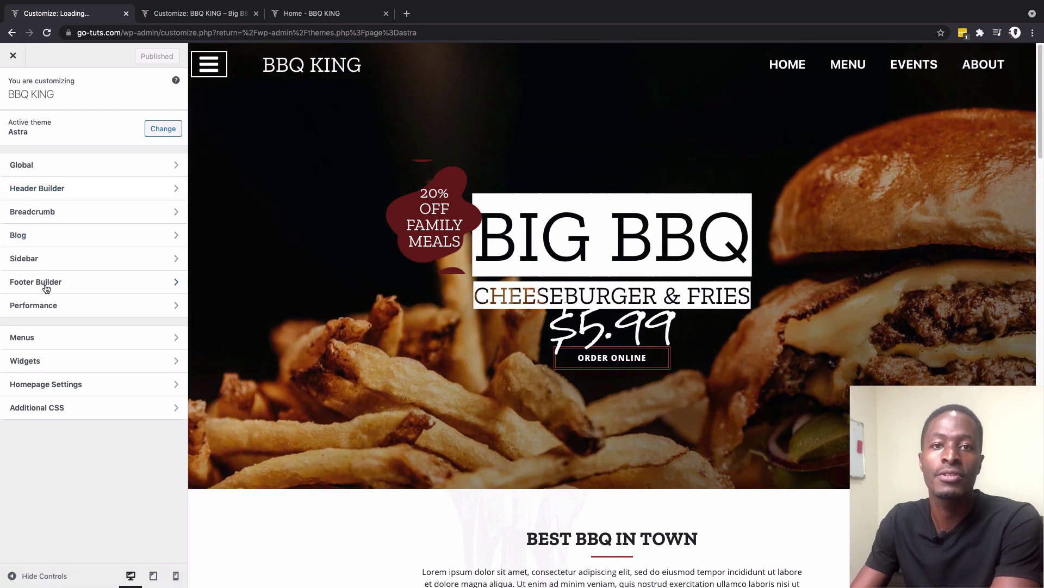
left_click(61, 190)
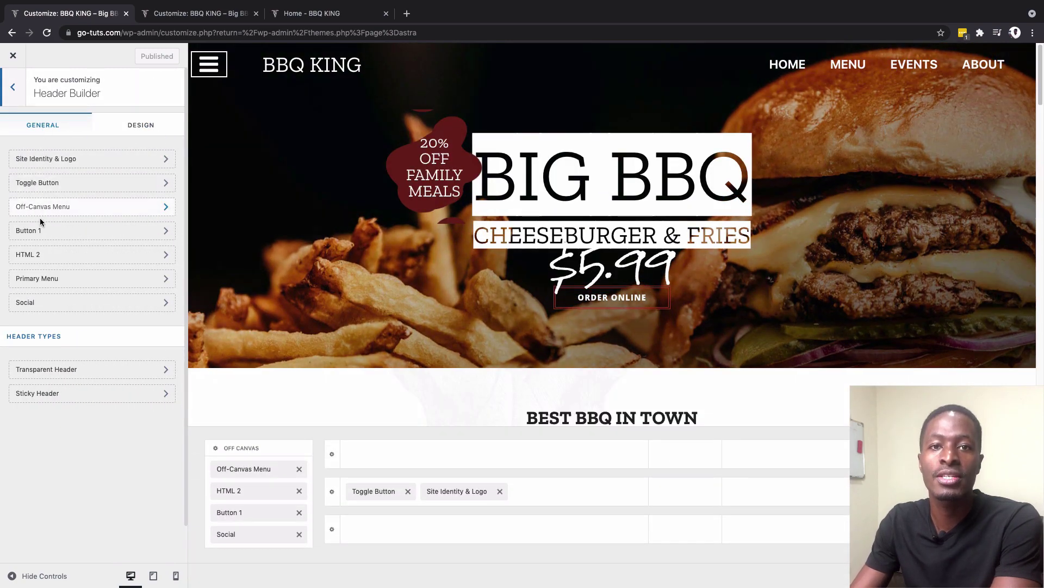
scroll(36, 291, "down", 1)
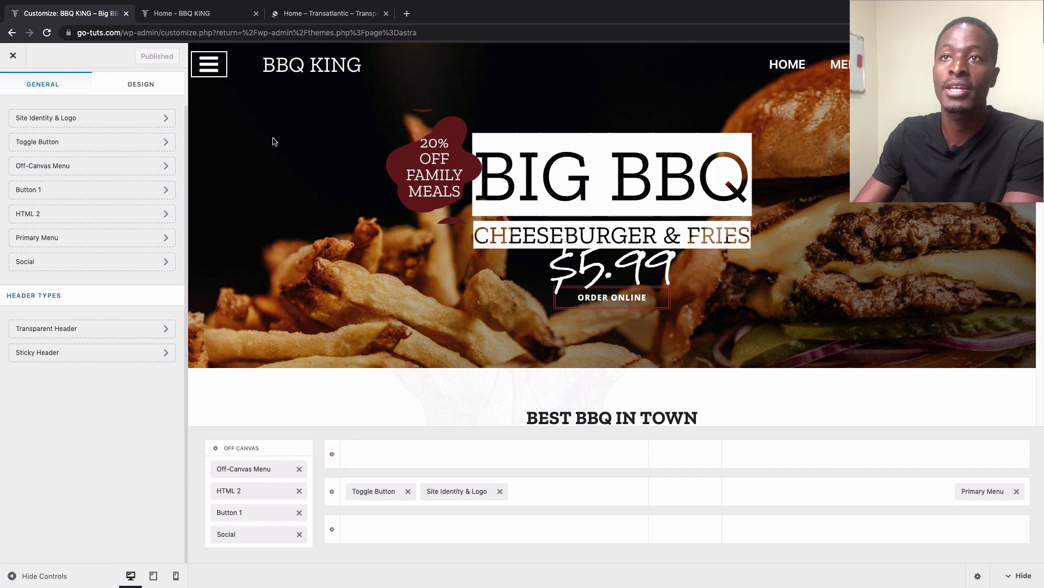
Step: Examine the Transatlantic demo site's header, and compare it with the Header Builder's row layout and the off-canvas menu preview
left_click(316, 14)
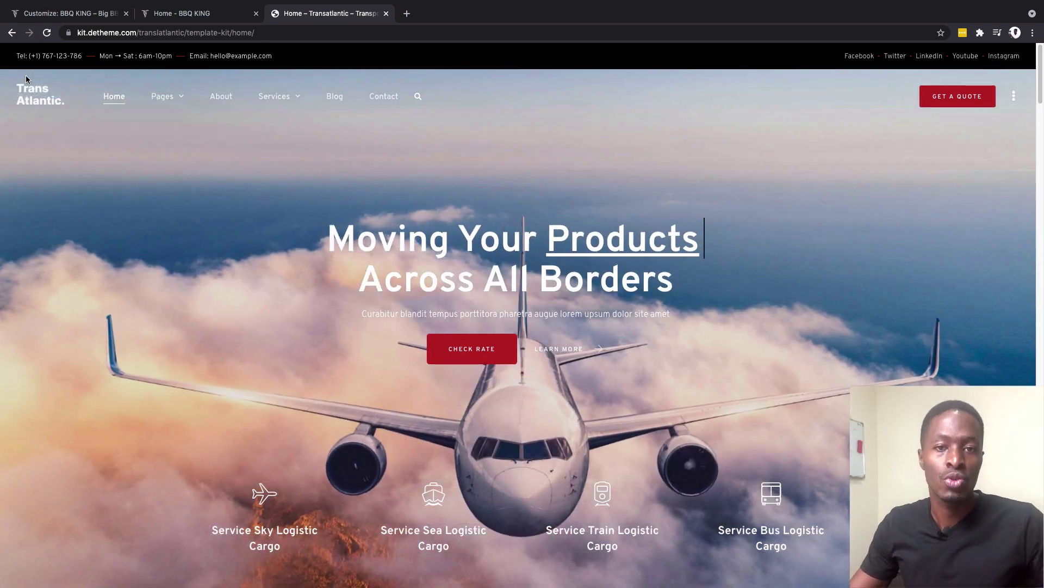
left_click(68, 15)
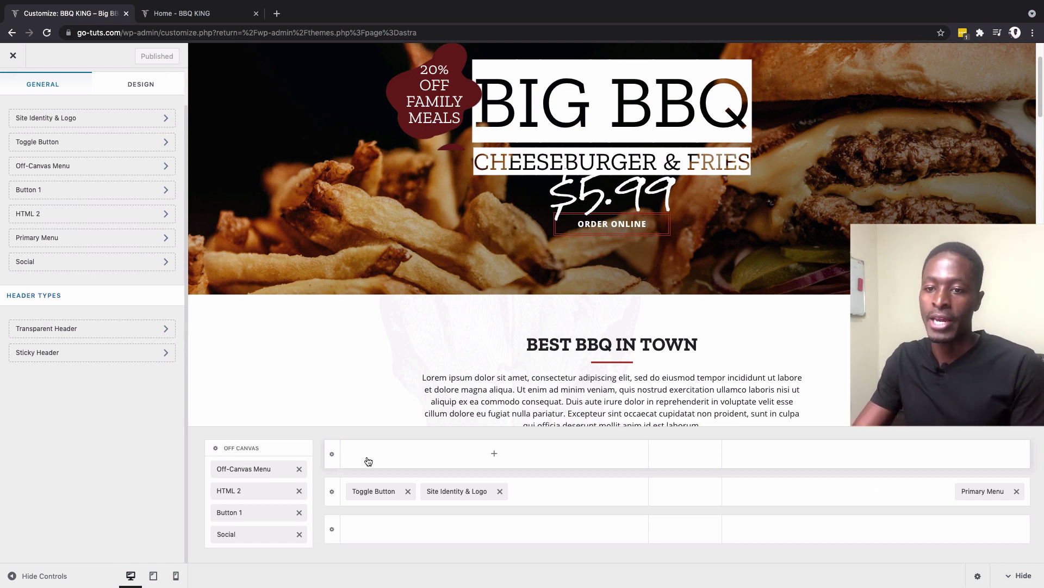
scroll(712, 221, "up", 2)
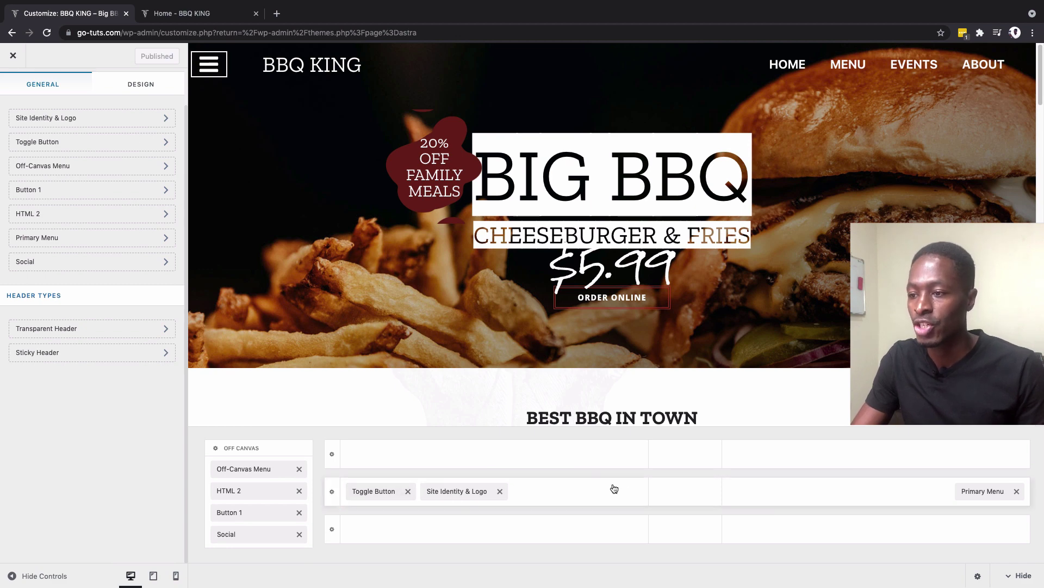
mouse_move(686, 501)
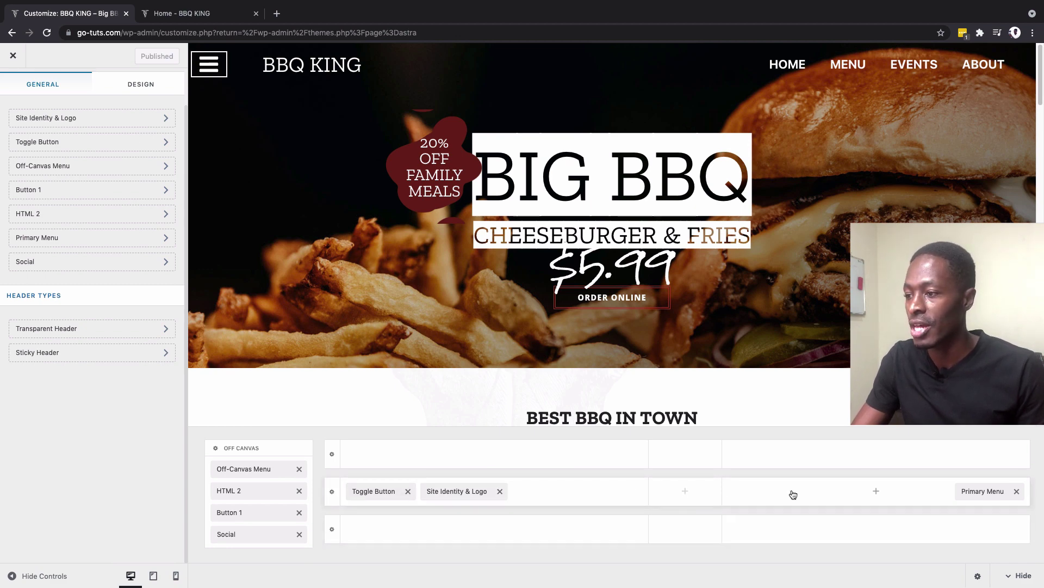
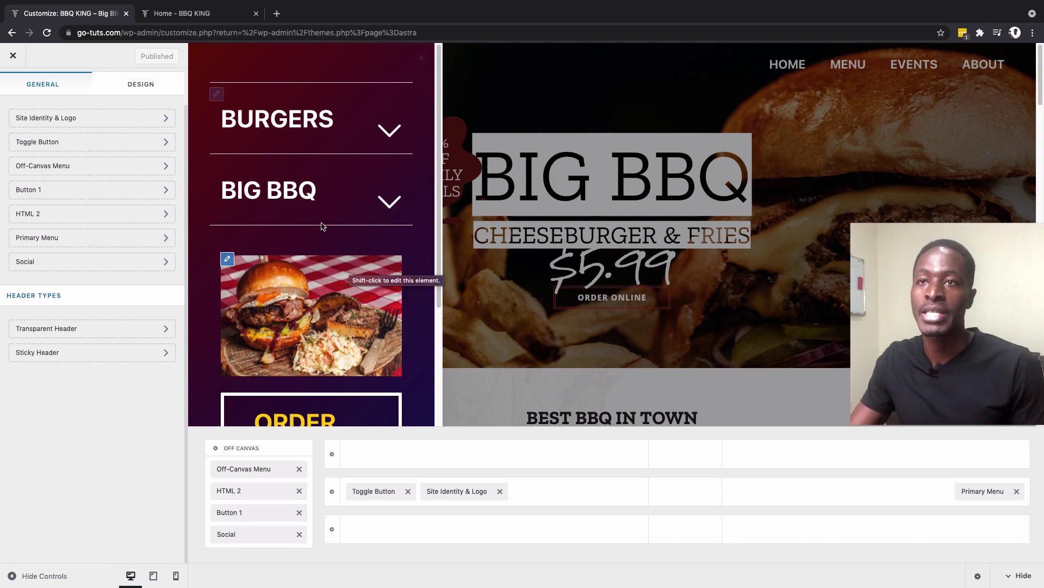
left_click(468, 381)
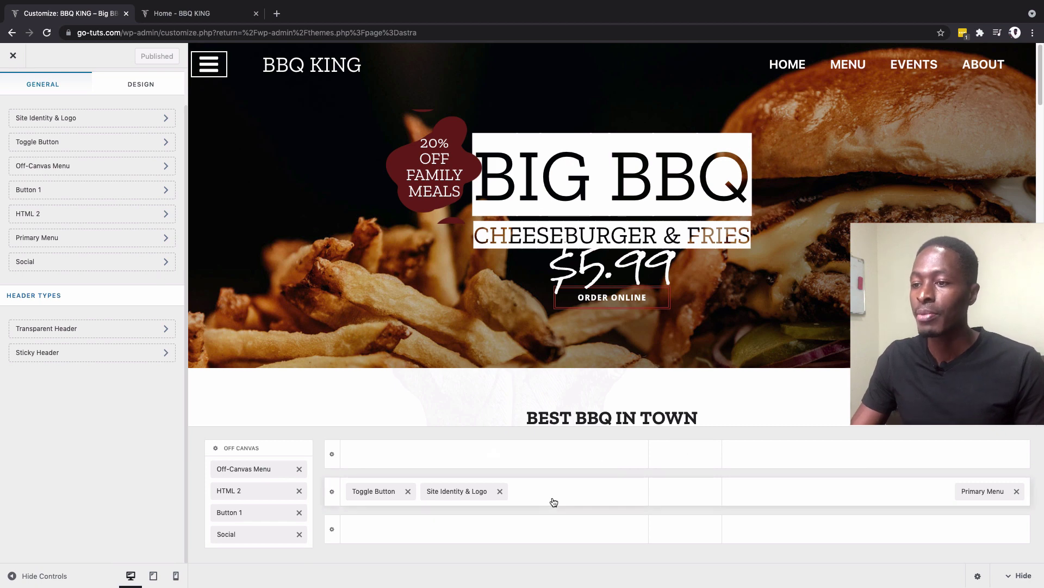
Step: Remove the Toggle Button from the main header row and add it back after Site Identity & Logo
left_click(400, 492)
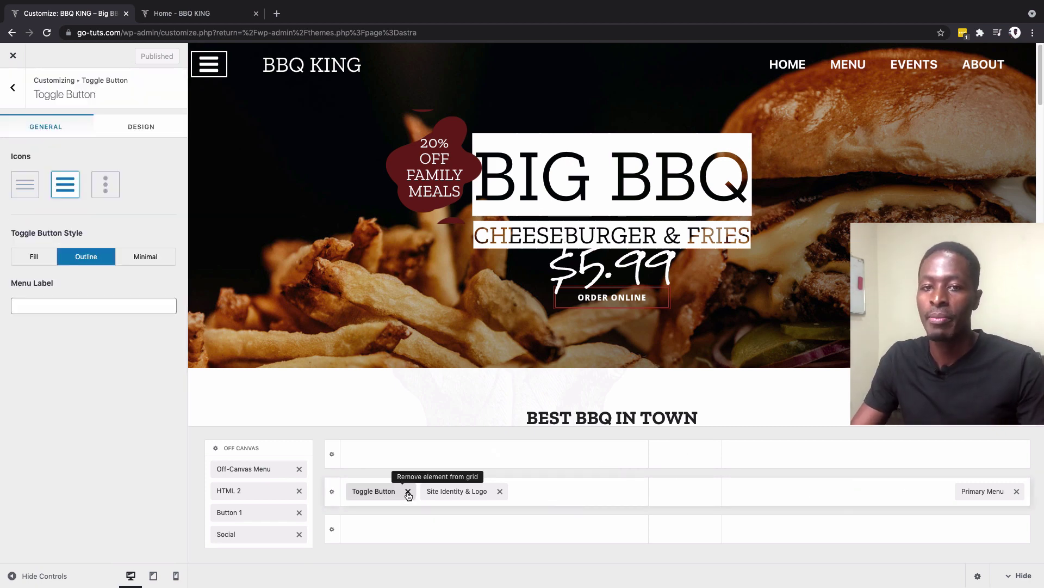
left_click(408, 491)
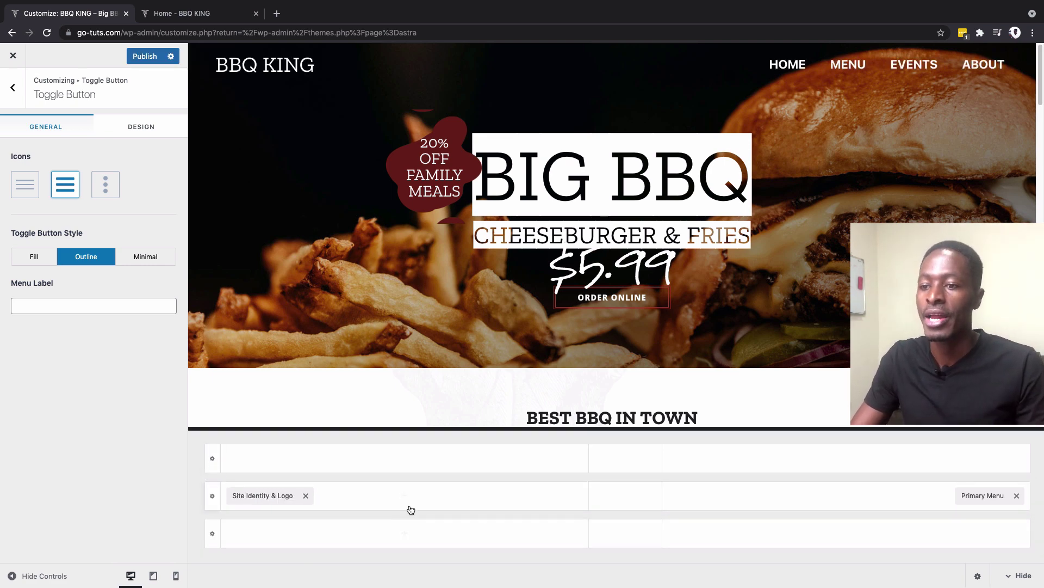
mouse_move(411, 503)
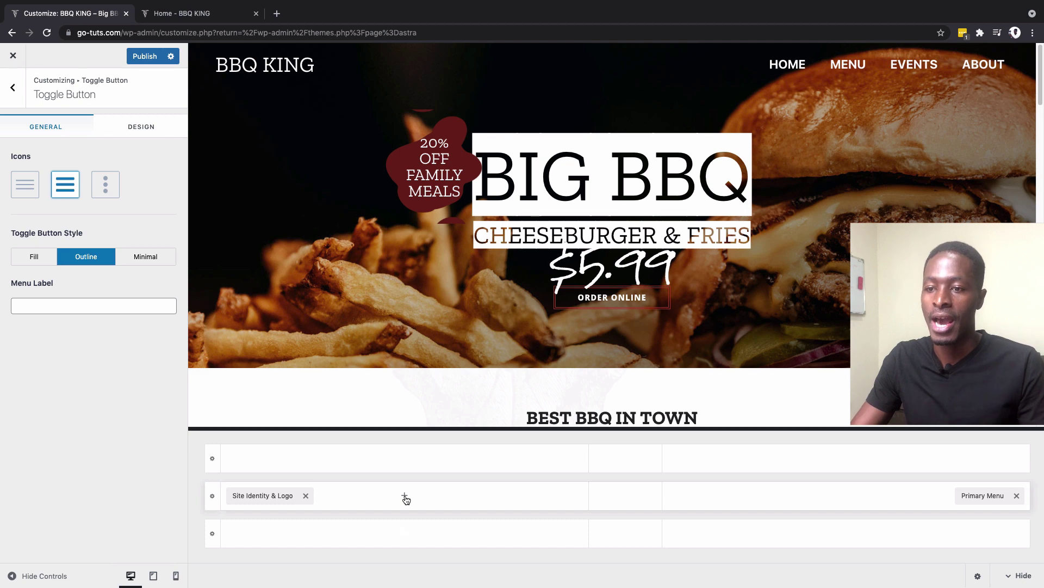
left_click(405, 496)
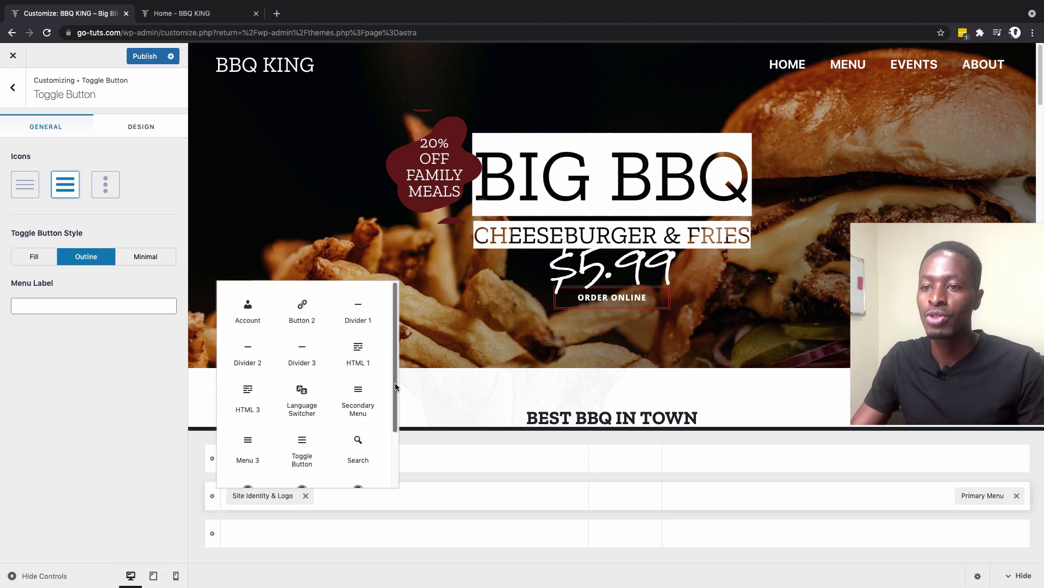
mouse_move(396, 386)
left_mouse_down()
mouse_move(391, 439)
mouse_move(387, 398)
left_mouse_up()
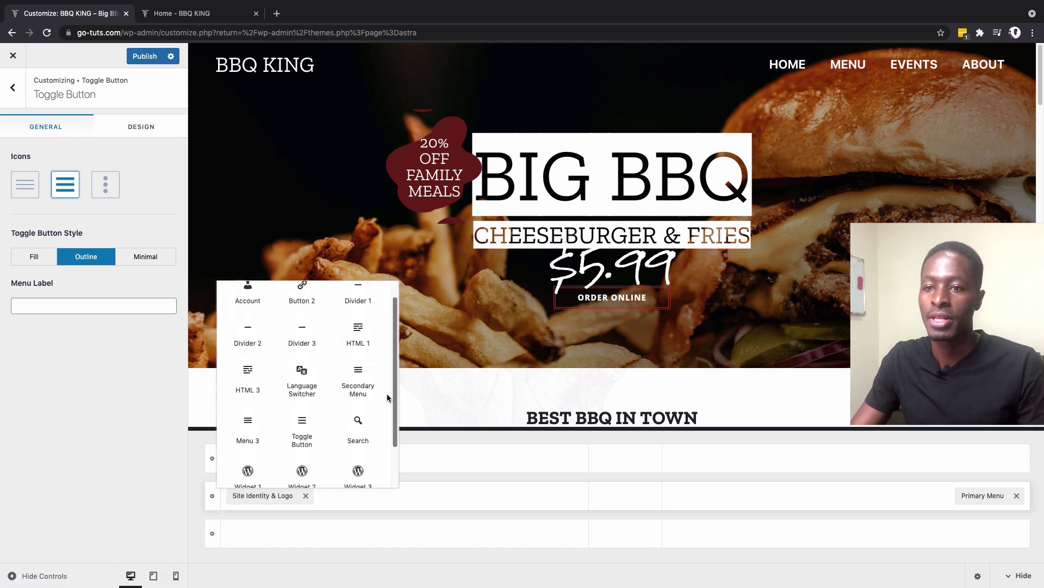
left_click(300, 430)
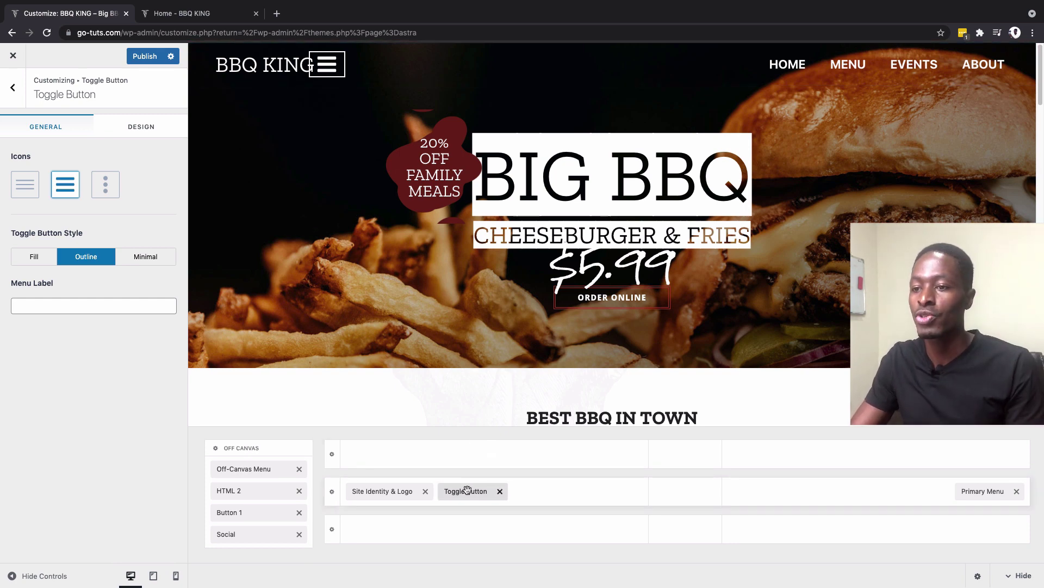
Step: Move the Toggle Button after the Primary Menu in the main header row and test the off-canvas menu it opens
left_click_drag(465, 492, 847, 494)
left_click_drag(935, 489, 996, 491)
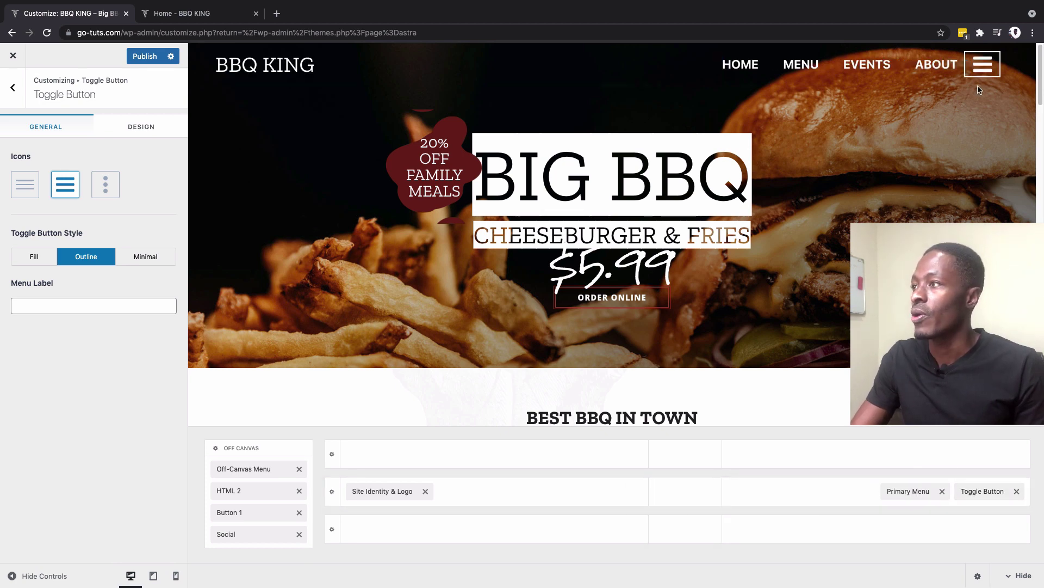
left_click(991, 63)
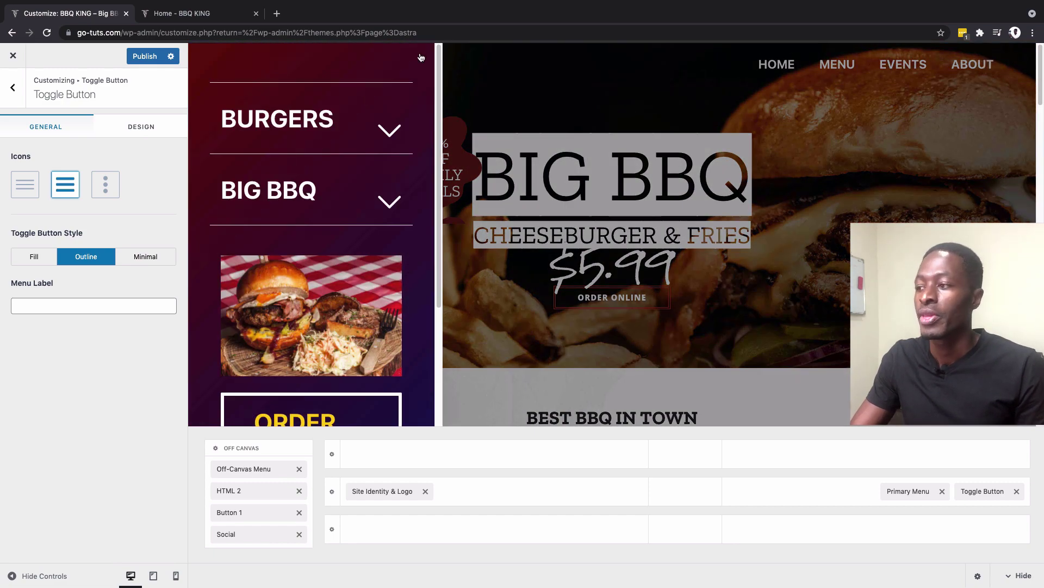
left_click(421, 57)
Step: Take the Toggle Button away from the Primary Menu and put it back in the logo's section of the header row
left_click_drag(976, 492, 386, 491)
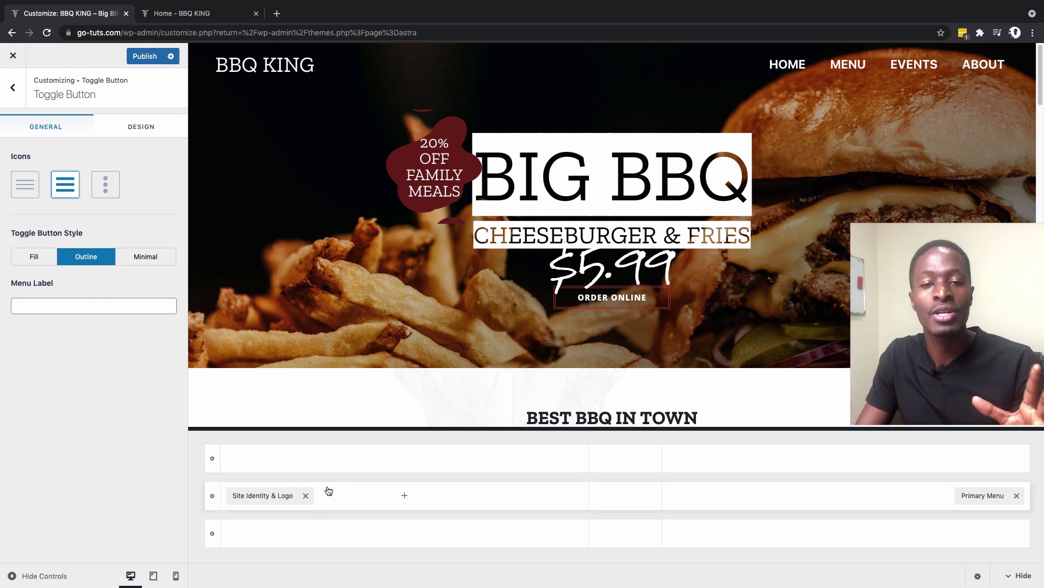
left_click(403, 498)
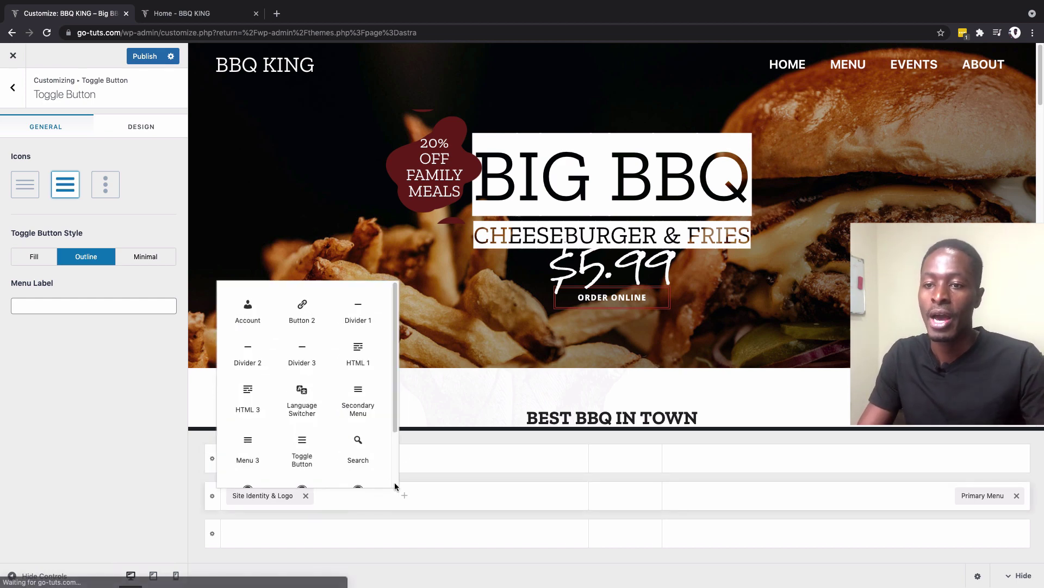
left_click(299, 448)
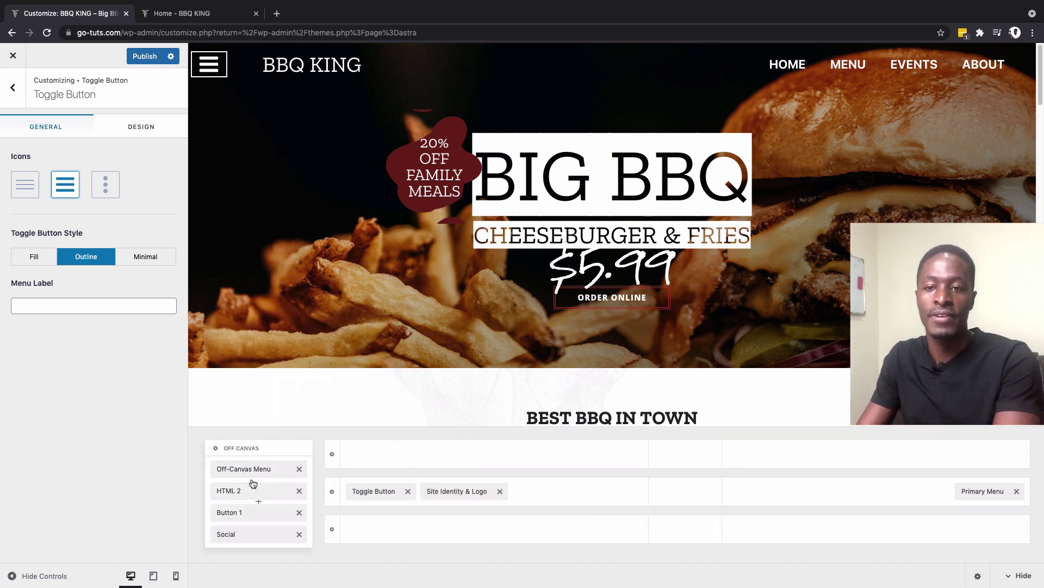
Step: Open the Off-Canvas settings and show the flyout menu in the preview
left_click(216, 449)
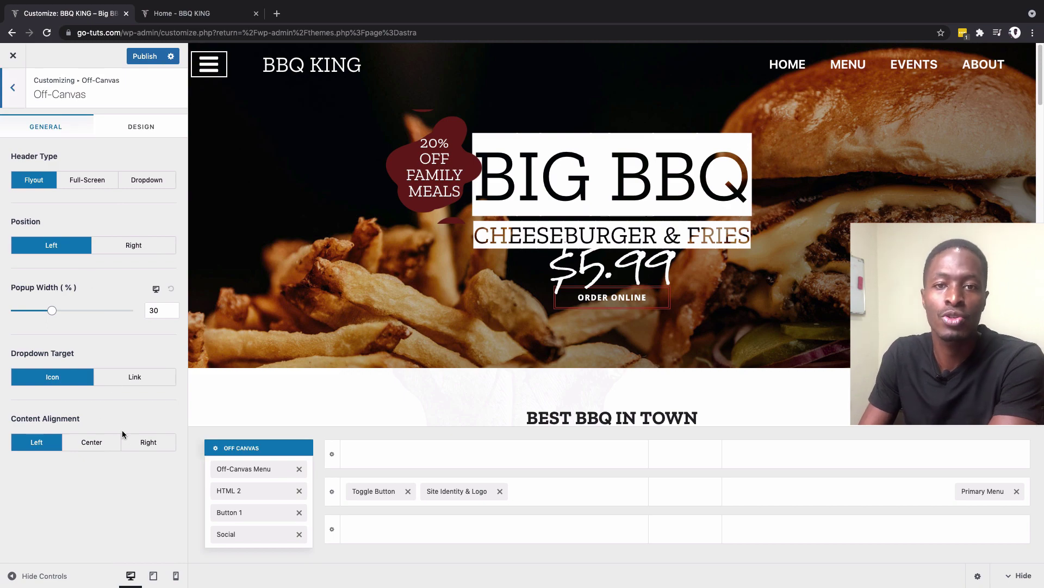
left_click(209, 64)
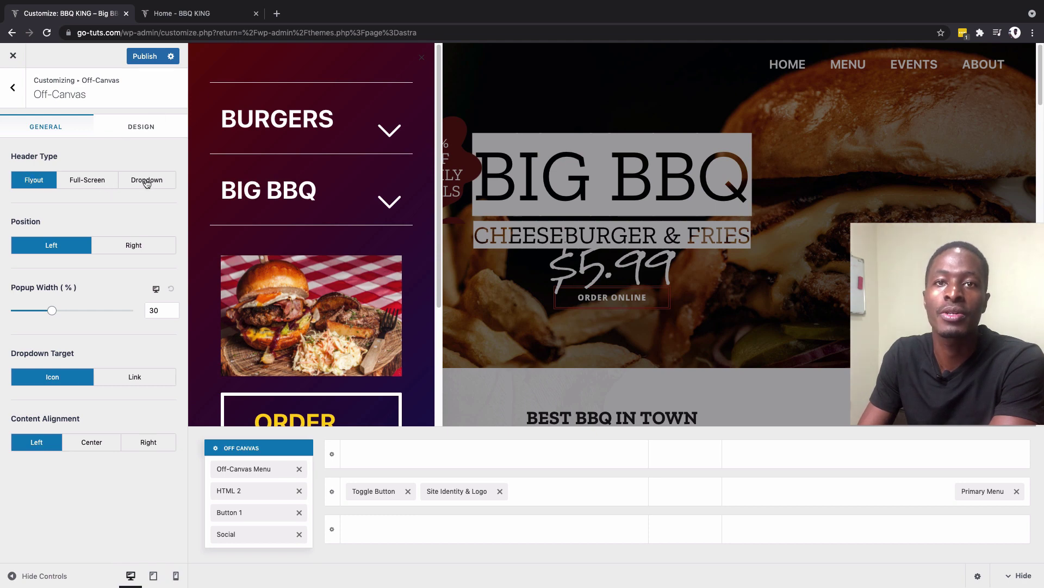
Step: Try the Full-Screen and Dropdown header types for the off-canvas menu, and restore Flyout with the Left position
left_click(88, 180)
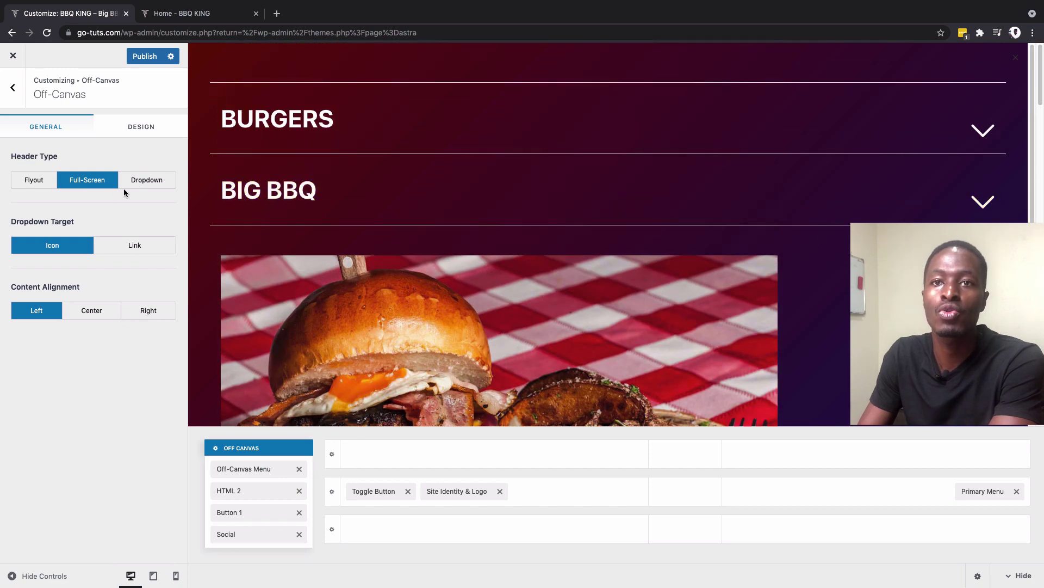
left_click(147, 180)
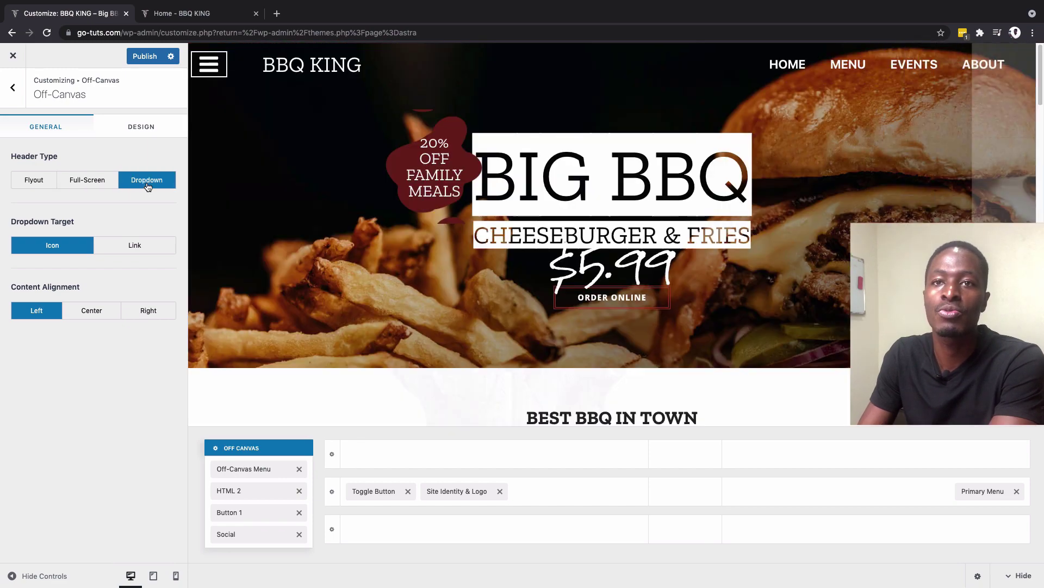
left_click(211, 64)
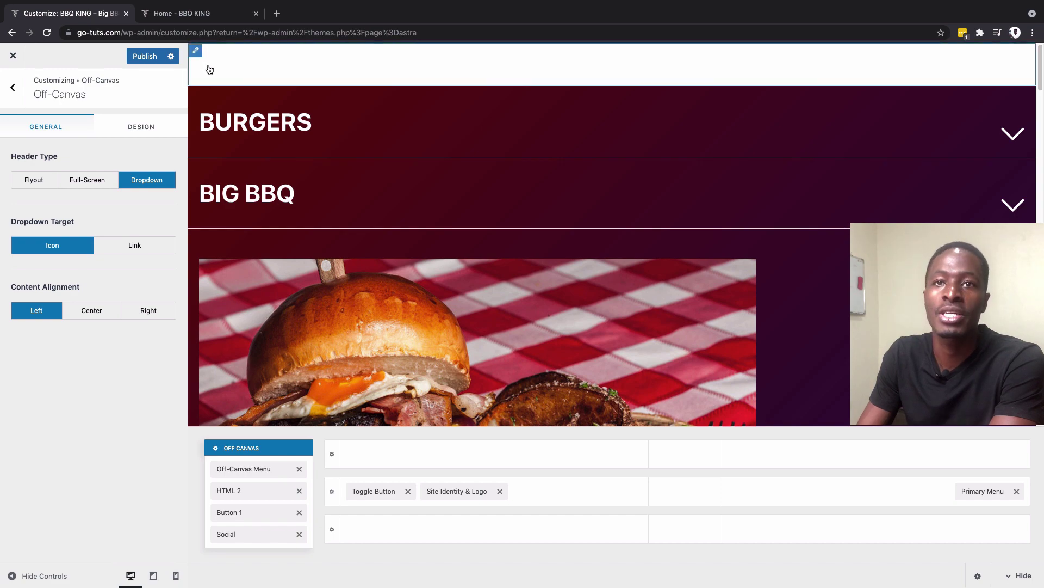
left_click(209, 69)
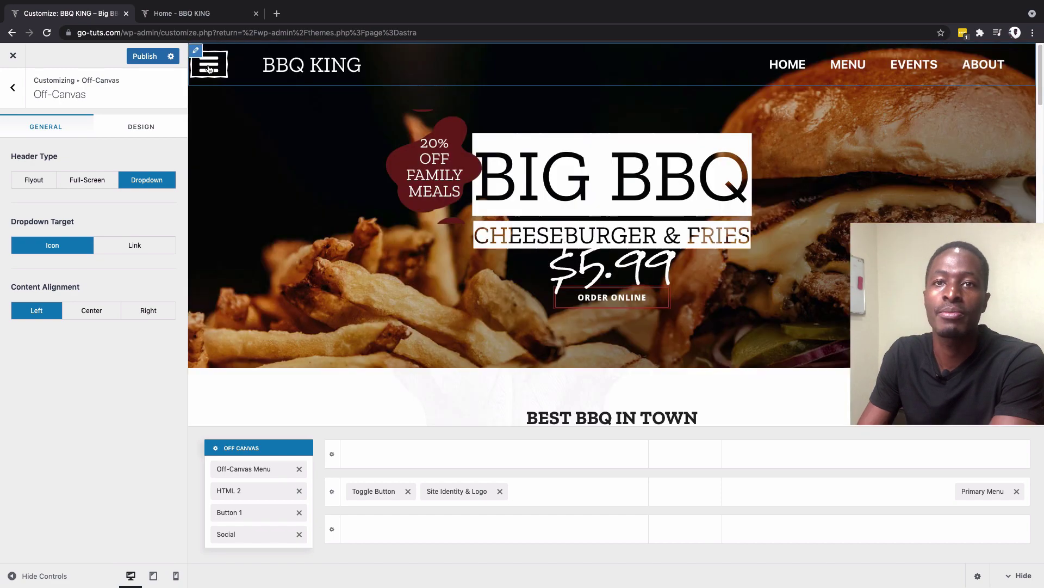
left_click(34, 179)
left_click(53, 246)
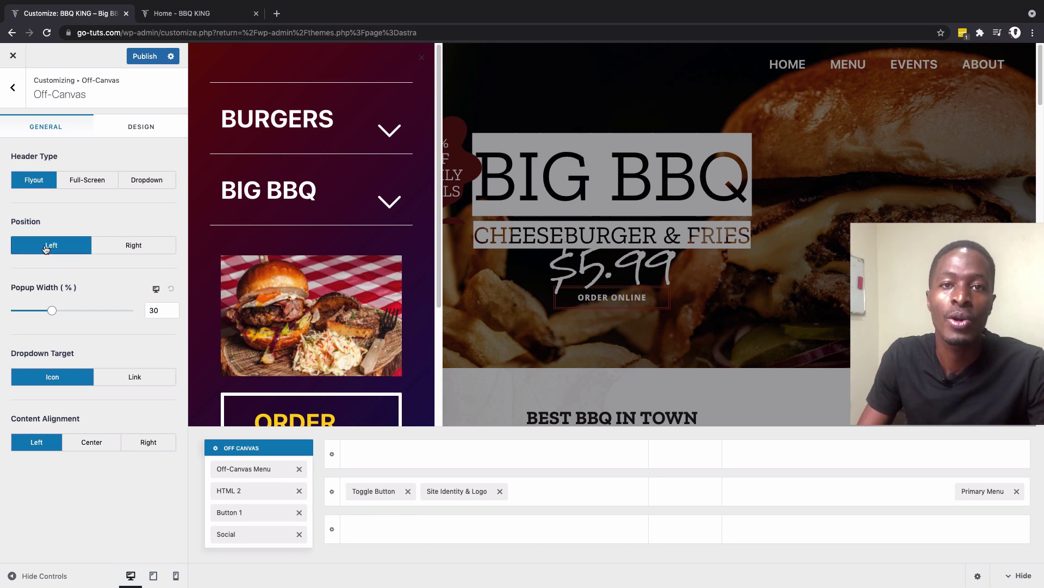
Step: Set the flyout position to Right, move the Toggle Button after the Primary Menu in the header row, and preview the result
left_click(122, 245)
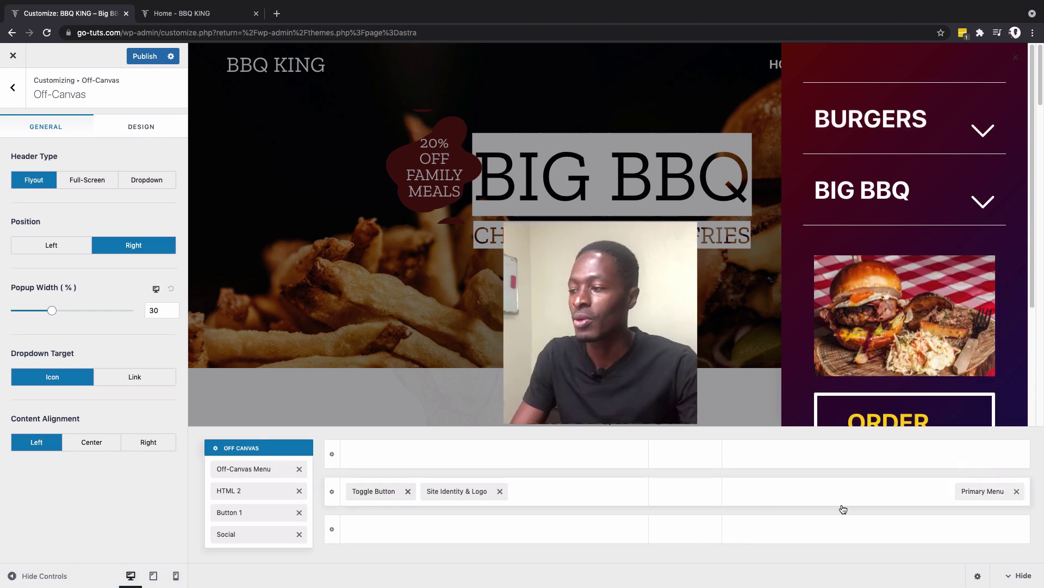
left_click_drag(358, 491, 996, 492)
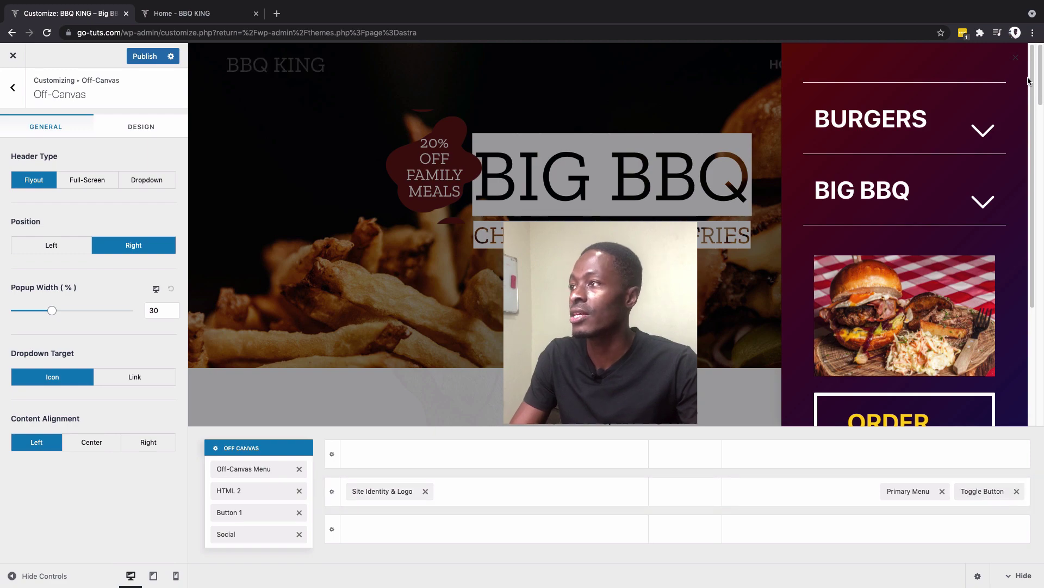
left_click(1018, 59)
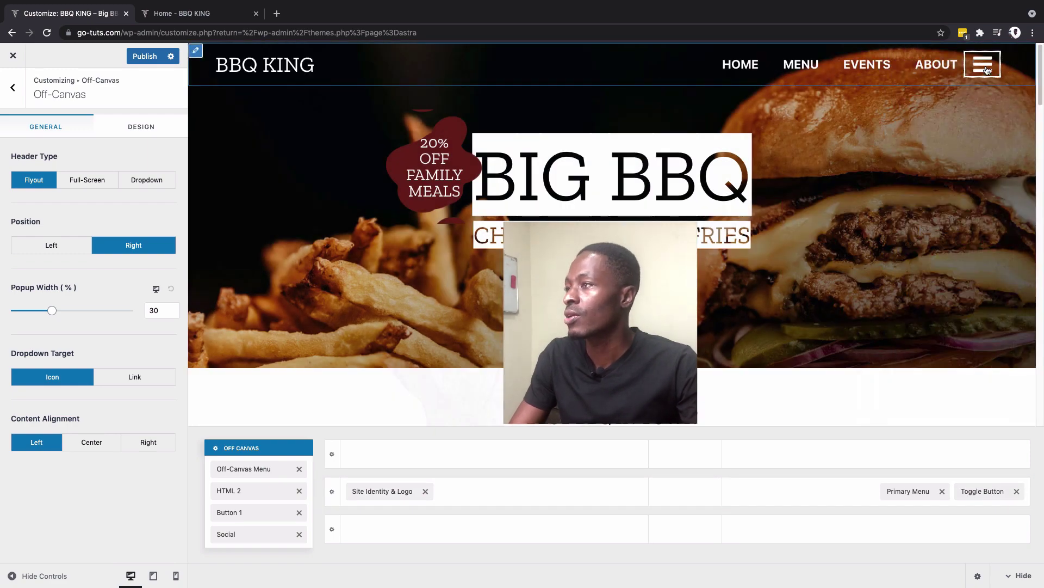
left_click(986, 68)
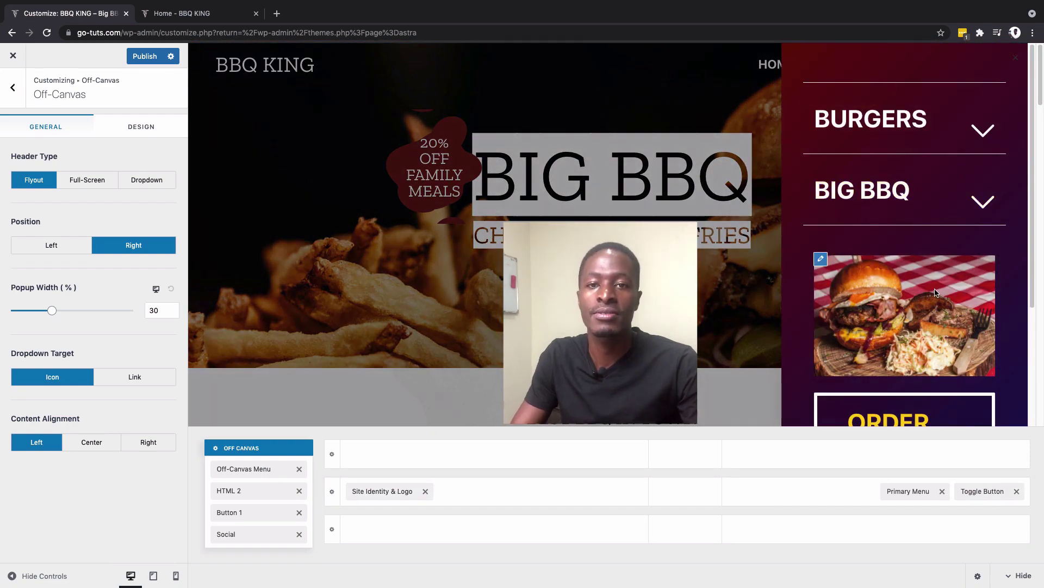
Step: Move the Toggle Button in front of the Site Identity & Logo in the header row and set the flyout position to Left
left_click_drag(980, 491, 379, 493)
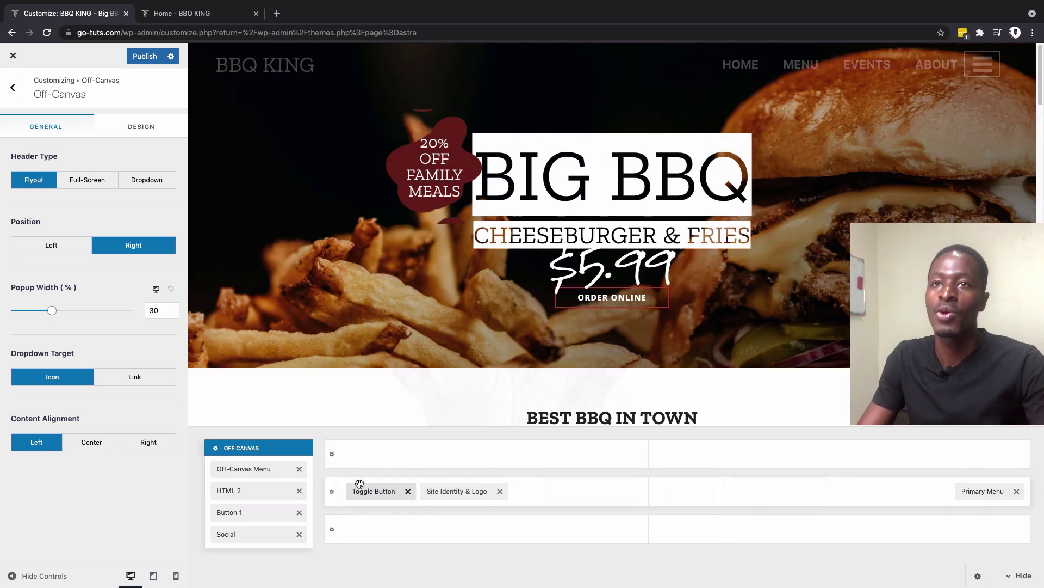
left_click(81, 248)
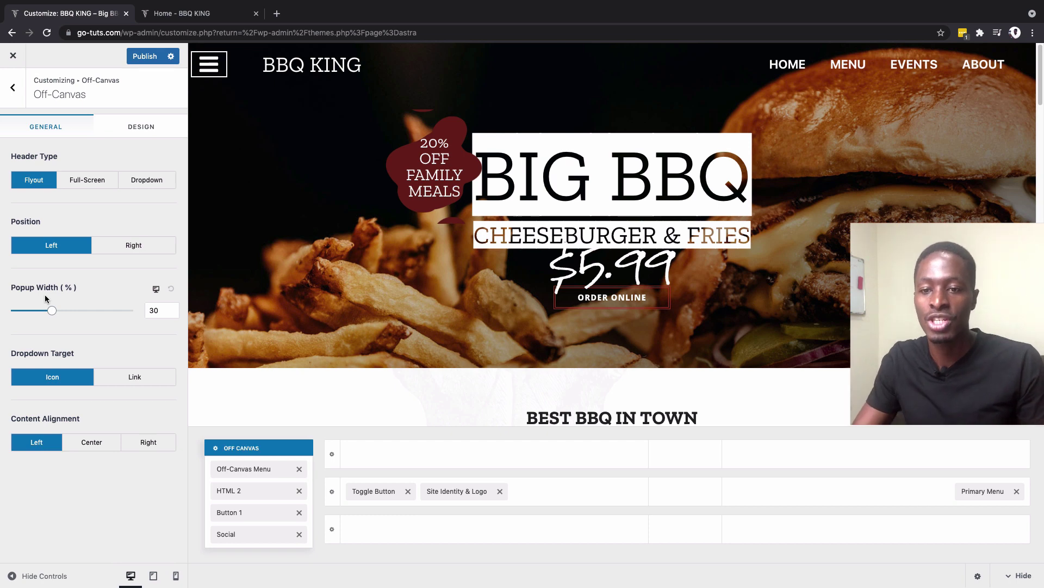
Step: Try a popup width of 50% for the flyout, preview the menu, and restore the width to 30%
left_click(161, 310)
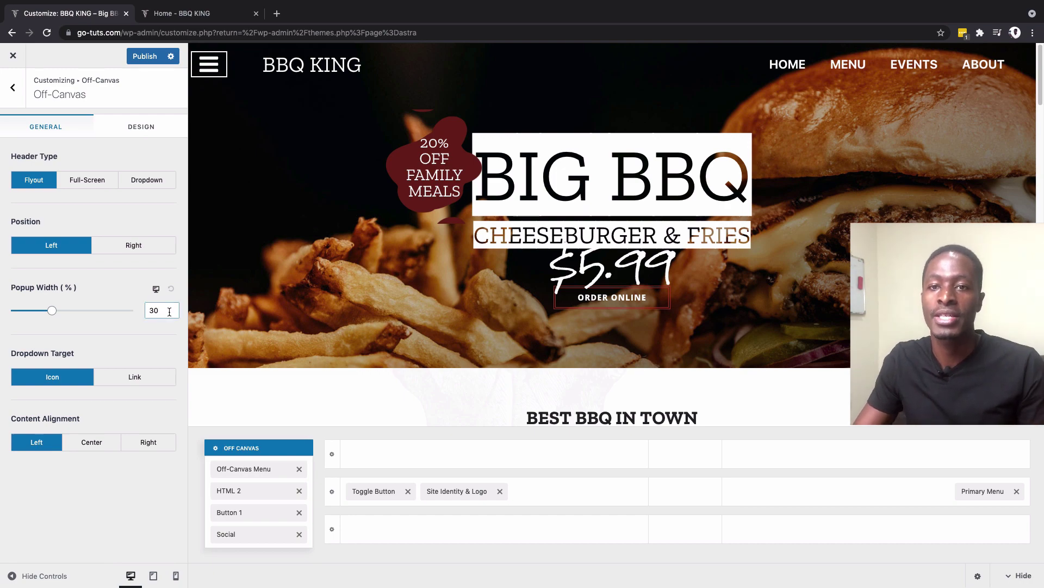
type("50")
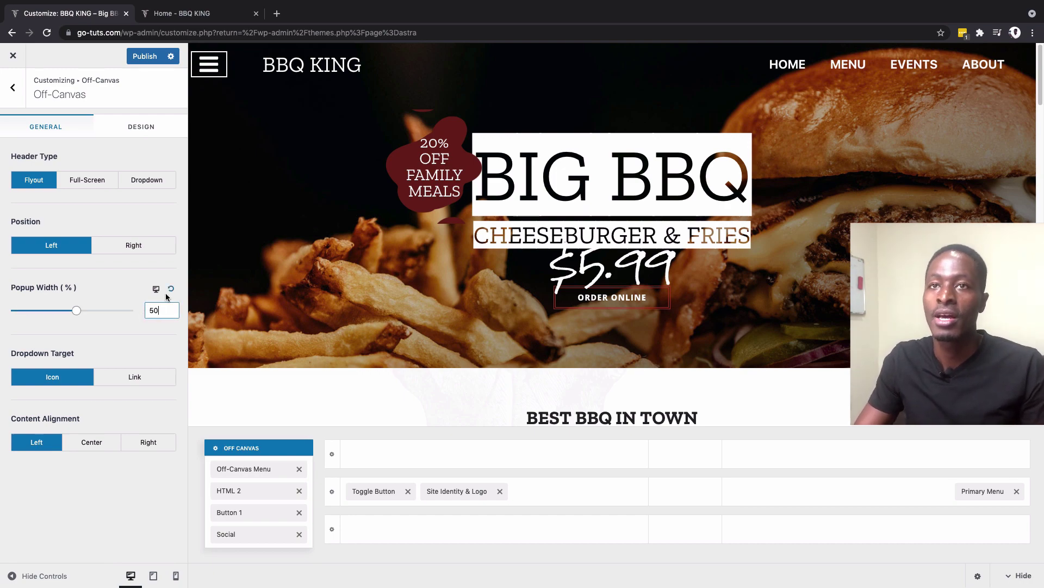
left_click(215, 71)
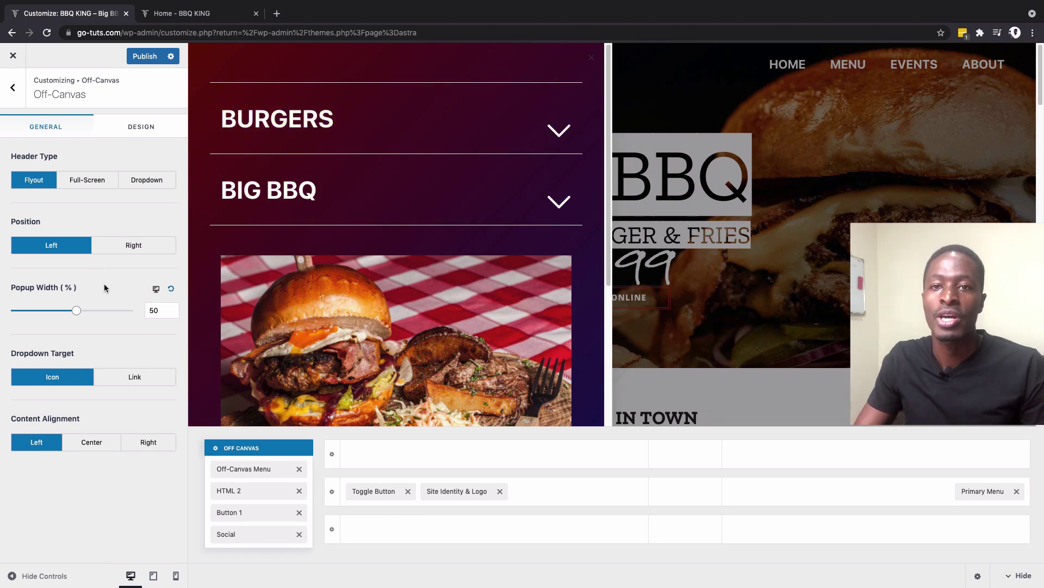
type("30")
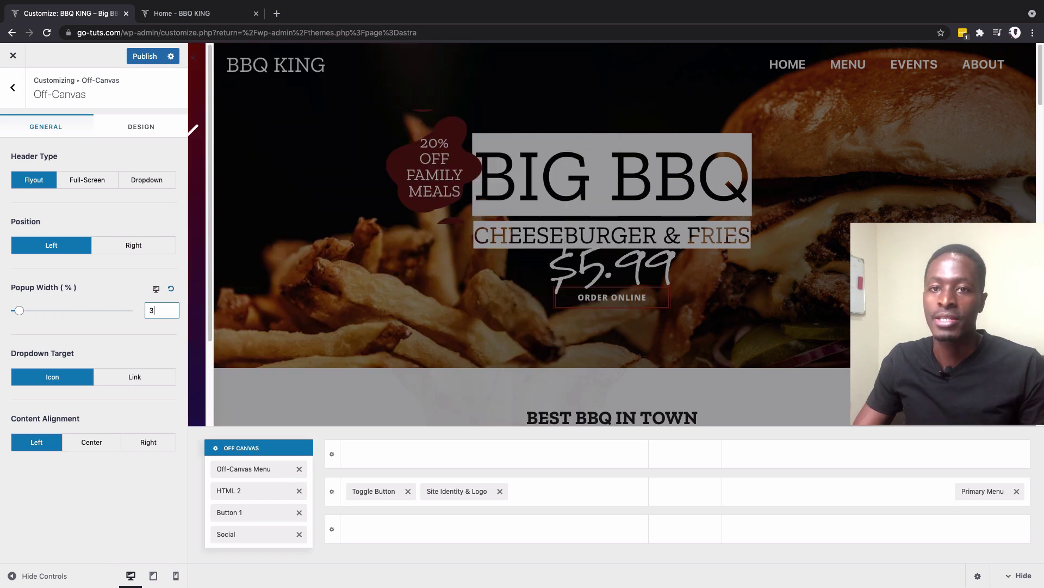
Step: Try the Right and Center content alignments for the off-canvas menu, and restore Left
left_click(66, 418)
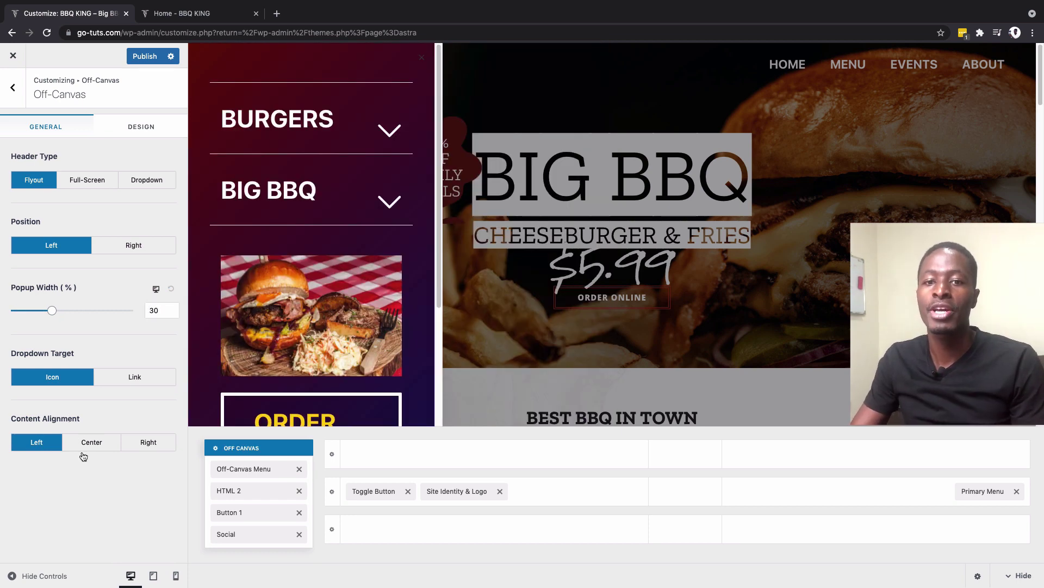
left_click(148, 443)
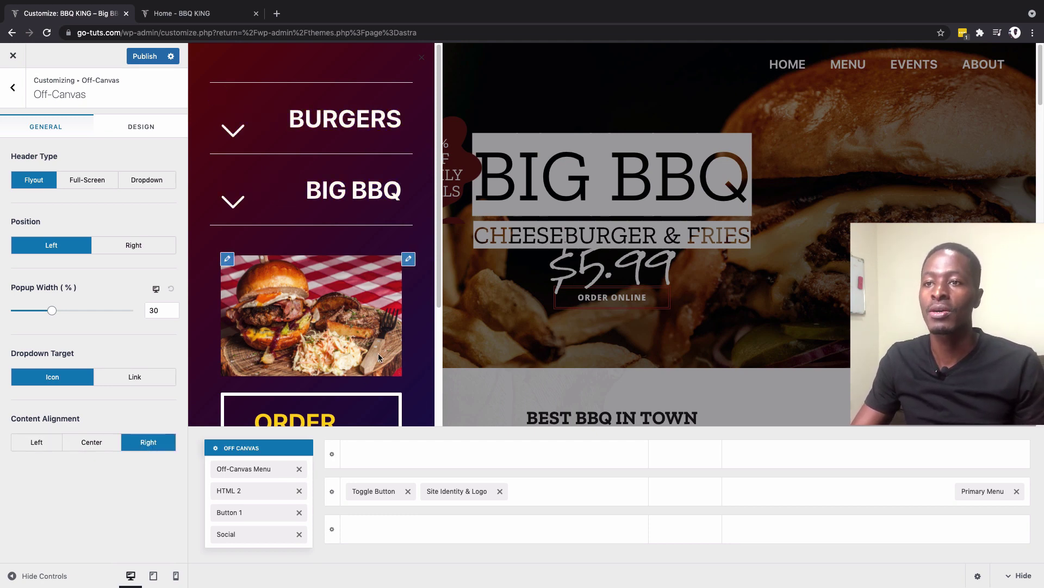
left_click(92, 443)
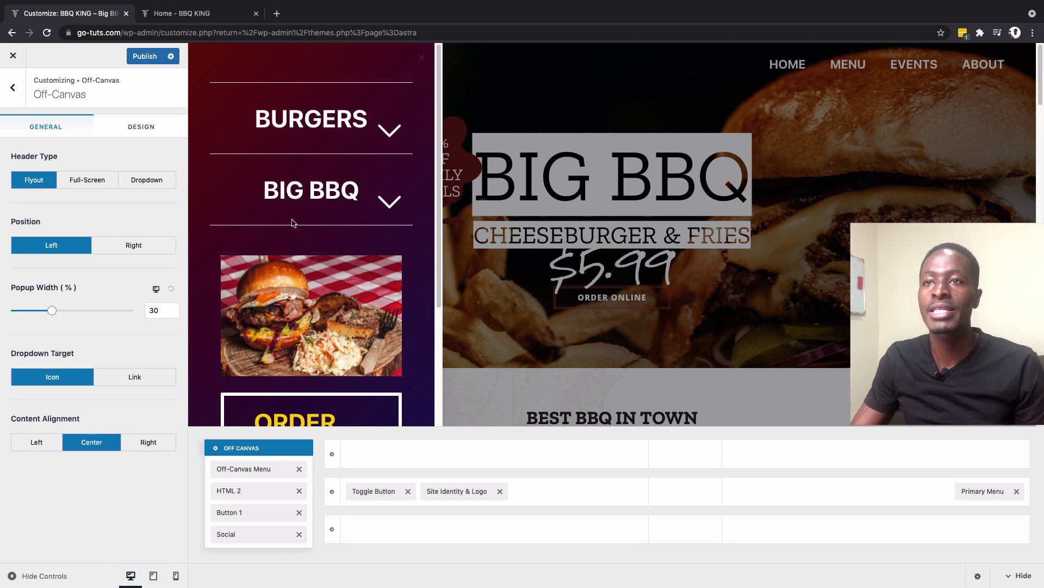
left_click(28, 448)
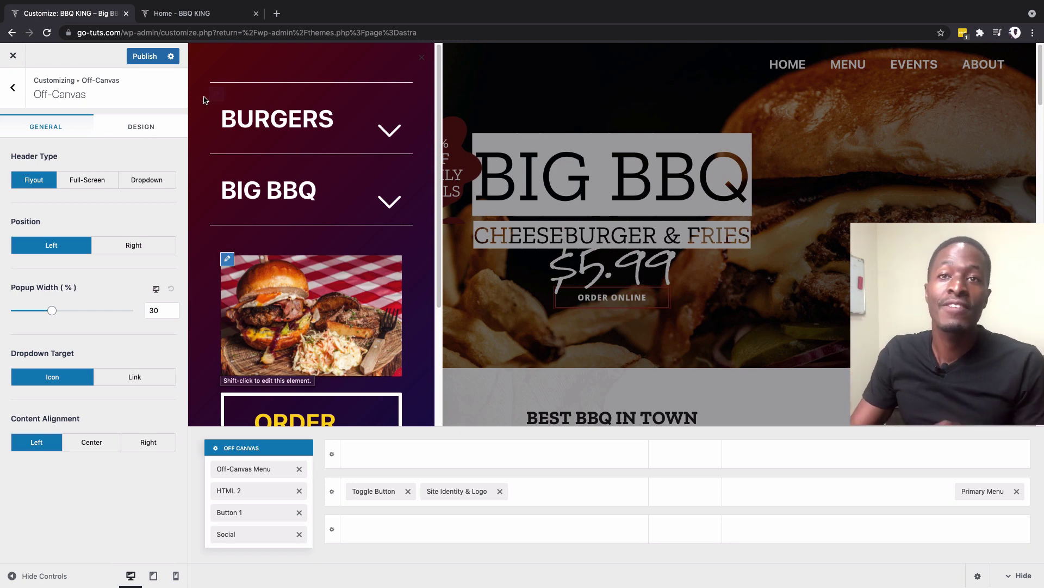
Step: Change the start color of the off-canvas background gradient to a more muted dark red, keeping the end color #180551
left_click(136, 128)
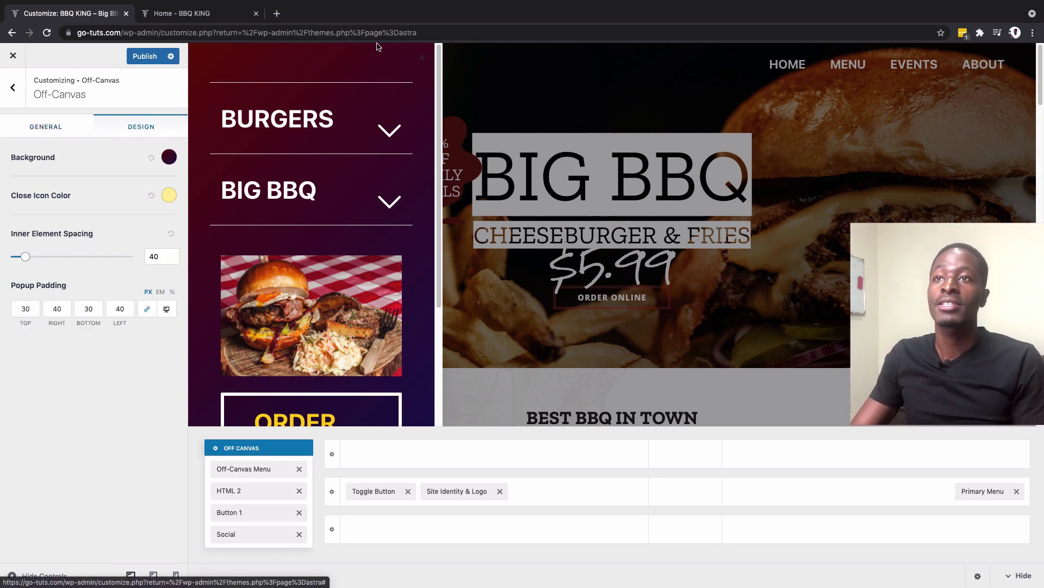
left_click(168, 161)
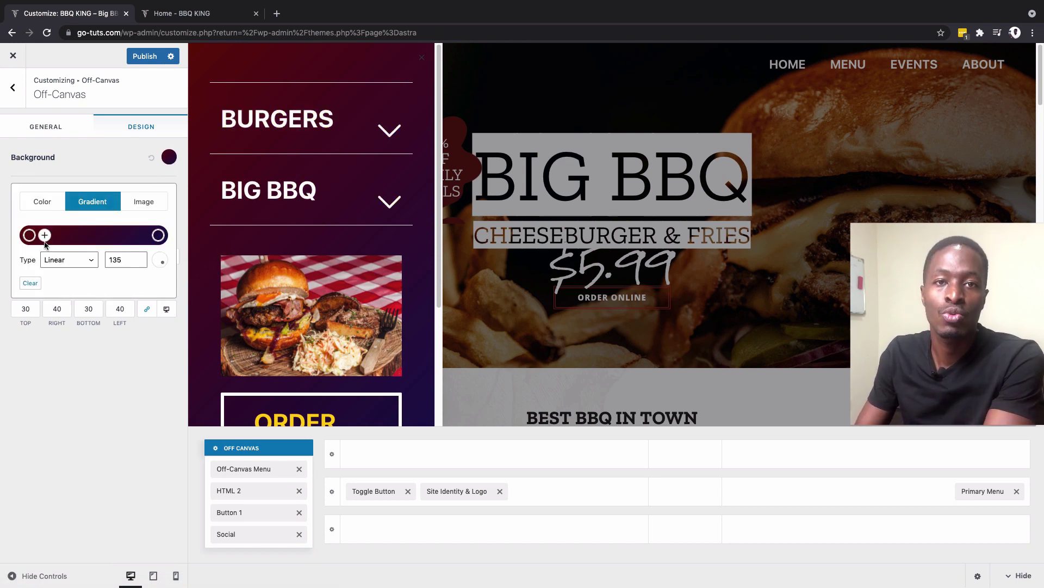
left_click(29, 236)
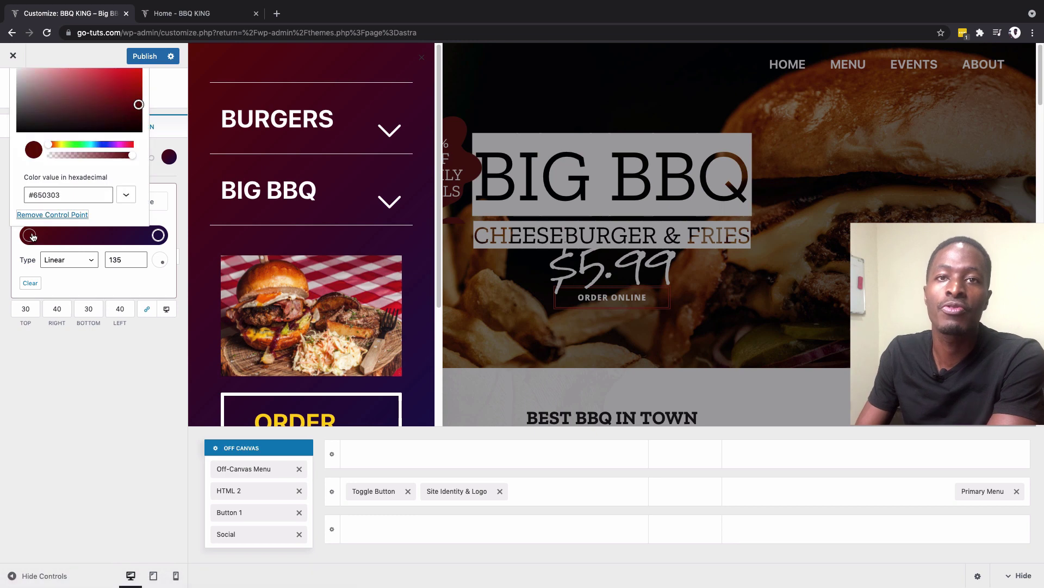
left_click_drag(70, 194, 27, 195)
mouse_move(100, 95)
left_mouse_down()
mouse_move(105, 82)
mouse_move(116, 117)
mouse_move(103, 93)
mouse_move(107, 114)
mouse_move(113, 98)
mouse_move(160, 92)
mouse_move(143, 109)
mouse_move(86, 107)
mouse_move(95, 104)
left_mouse_up()
left_click(158, 234)
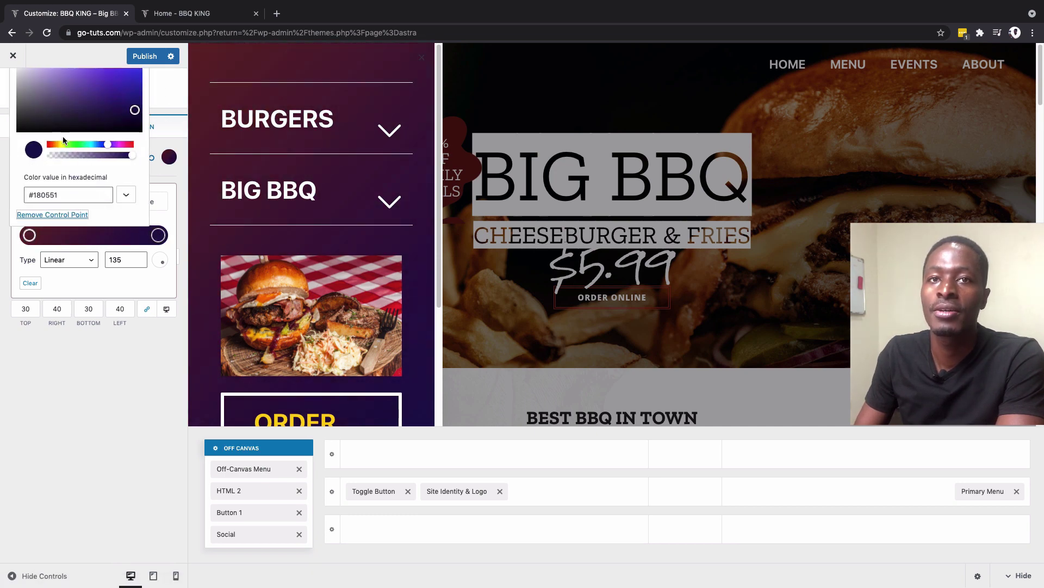
left_click(150, 193)
Step: Look at the Image option for the off-canvas background and return to the Gradient option
left_click(169, 157)
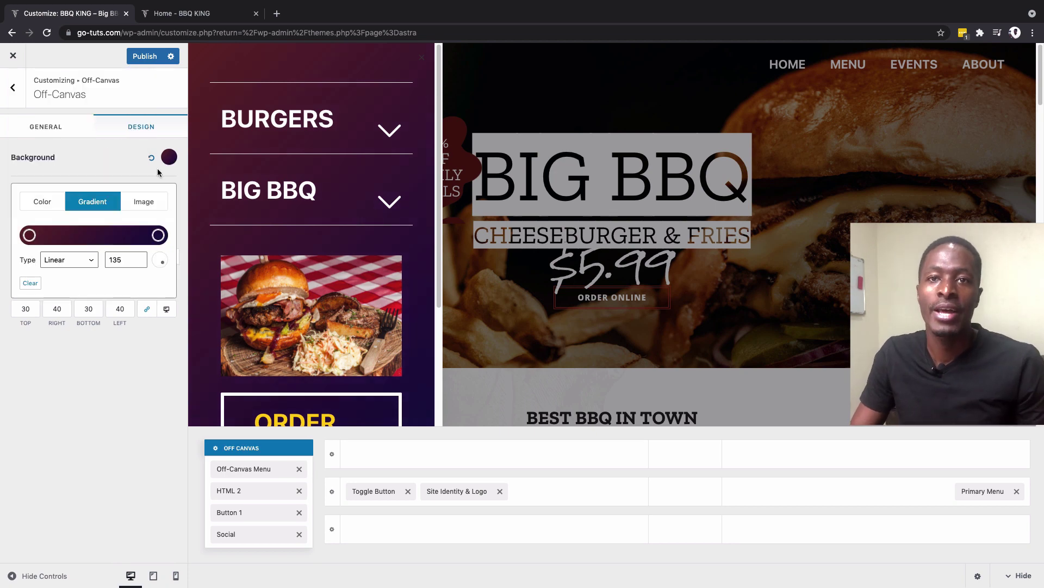
left_click(146, 203)
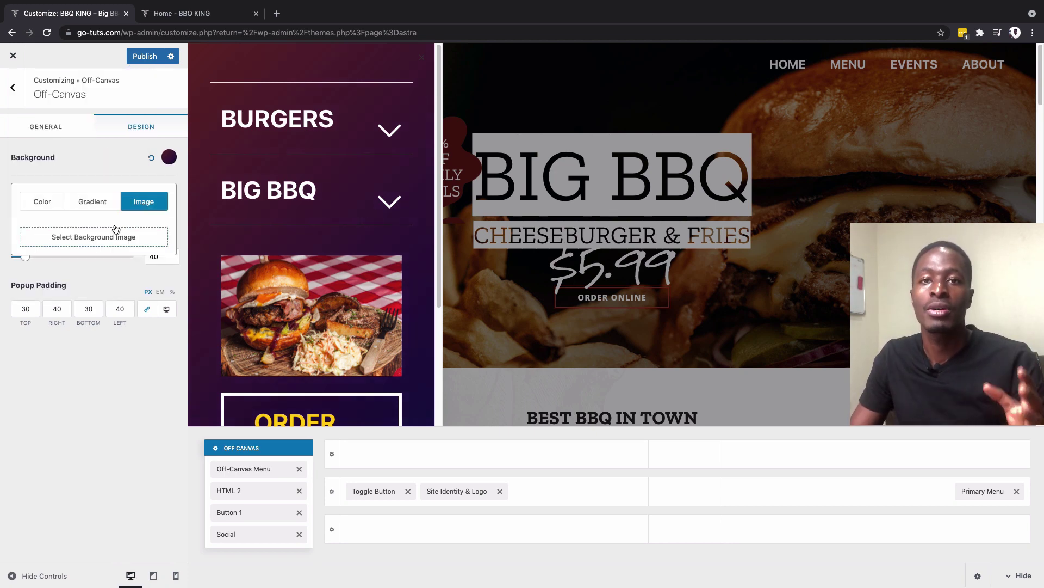
left_click(92, 202)
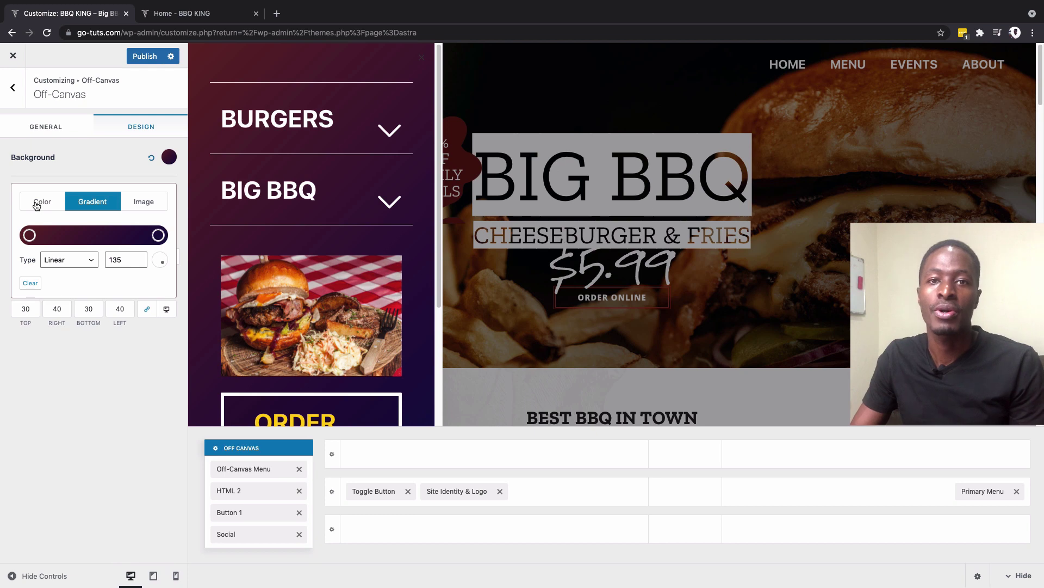
left_click(170, 156)
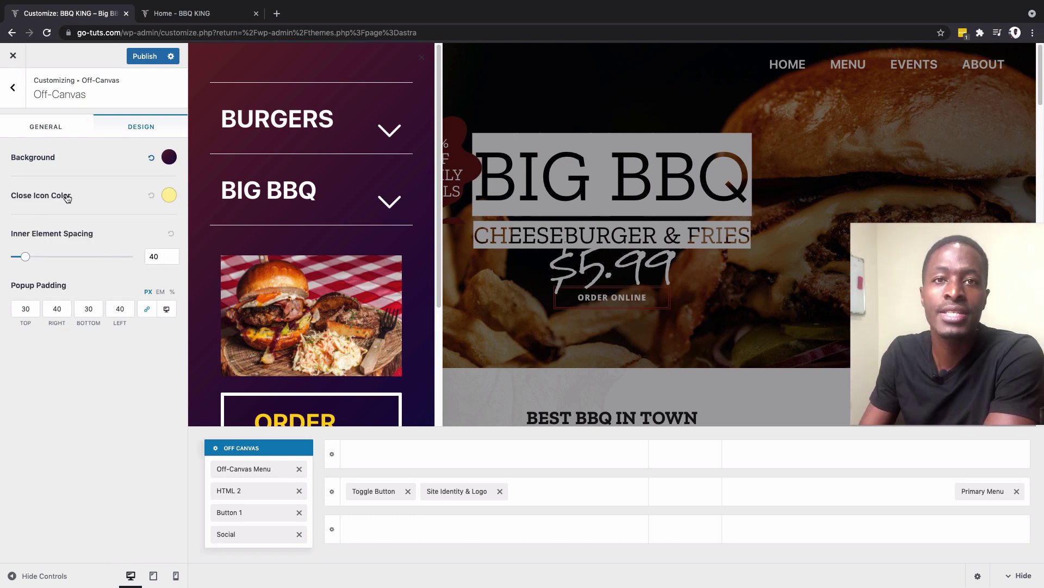
Step: Set the off-canvas close icon color to pink #ff99ec and publish the changes
left_click(170, 197)
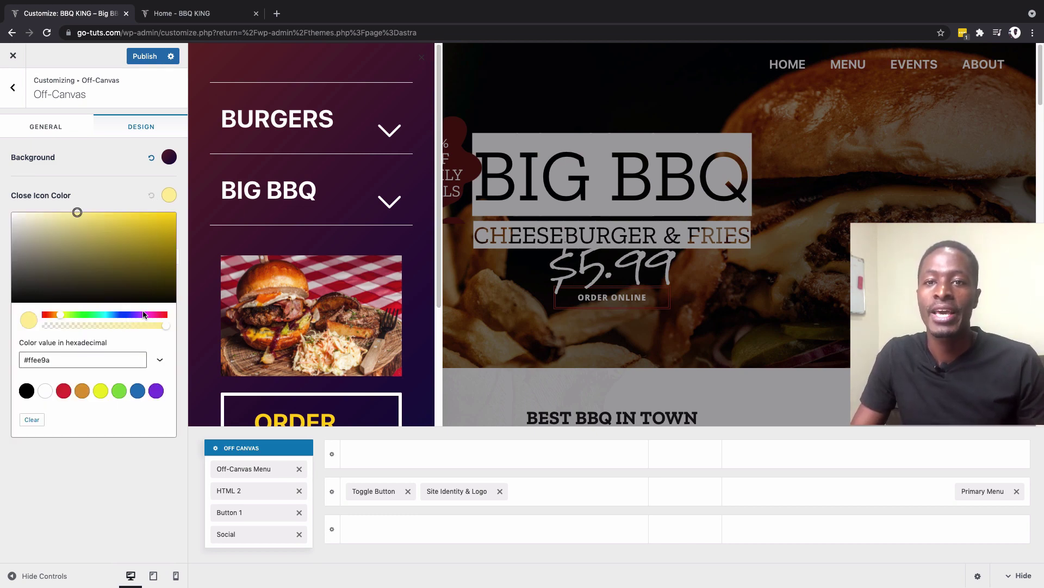
left_click(147, 315)
left_click_drag(151, 318, 148, 316)
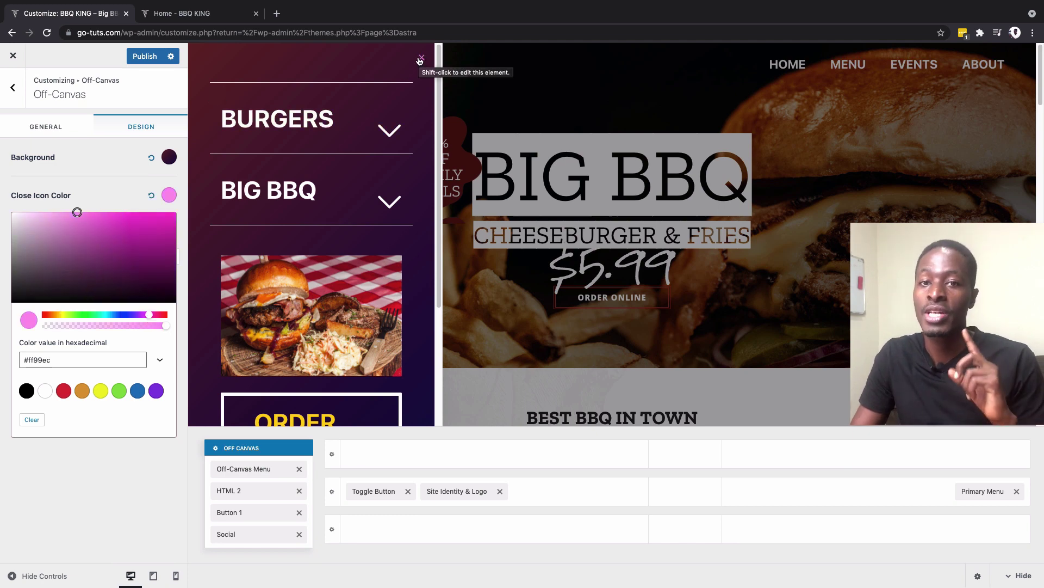
left_click(144, 57)
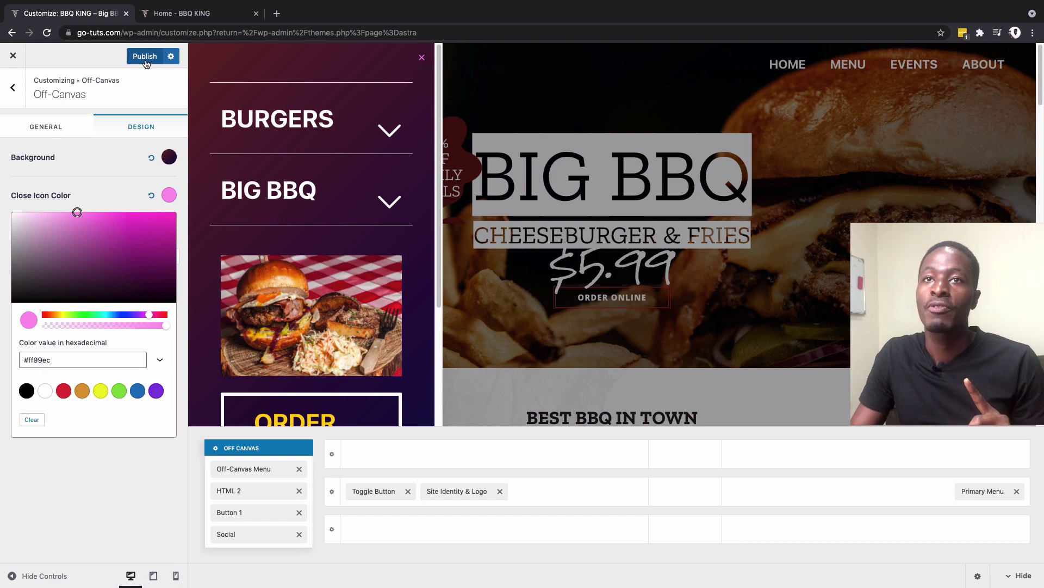
Step: Reload the live BBQ KING home page, and open and close its off-canvas menu to check the published design
left_click(158, 14)
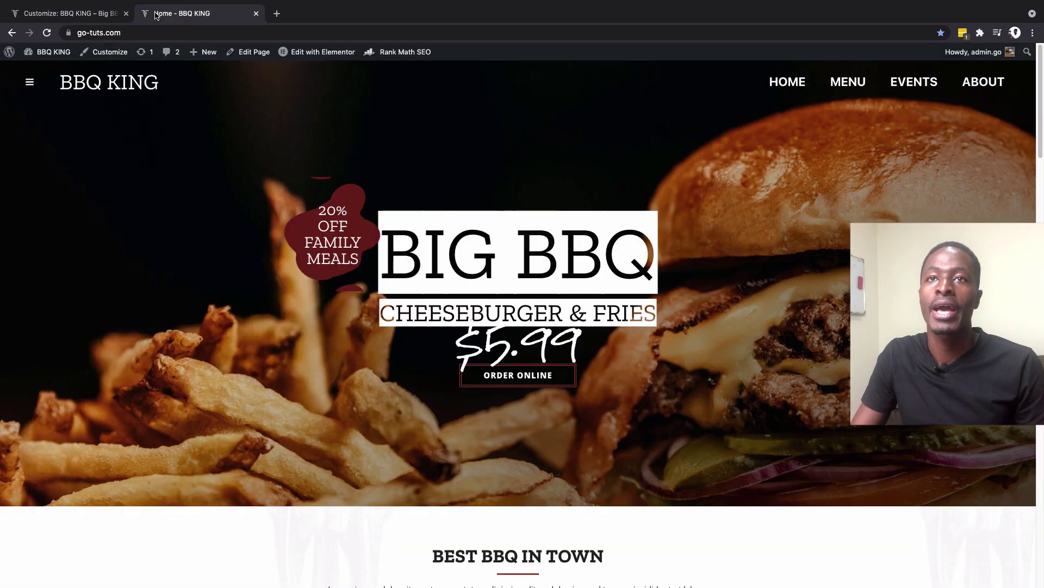
left_click(47, 33)
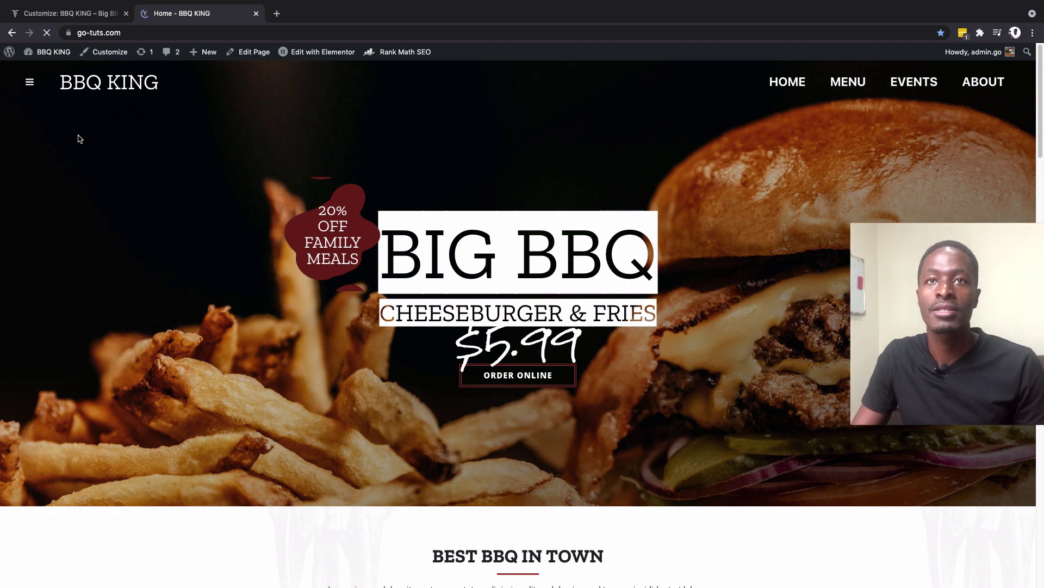
left_click(29, 83)
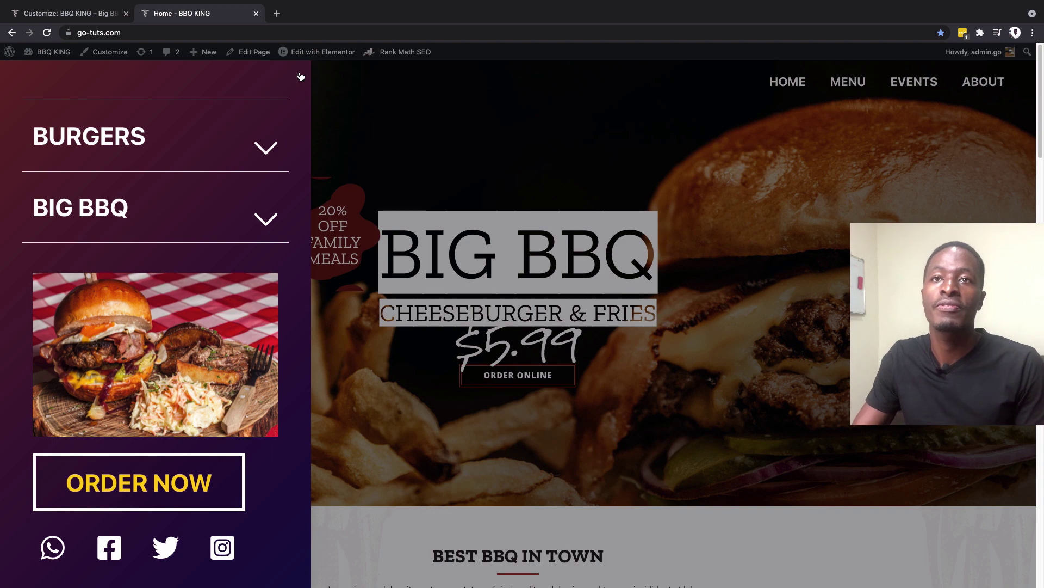
left_click(300, 79)
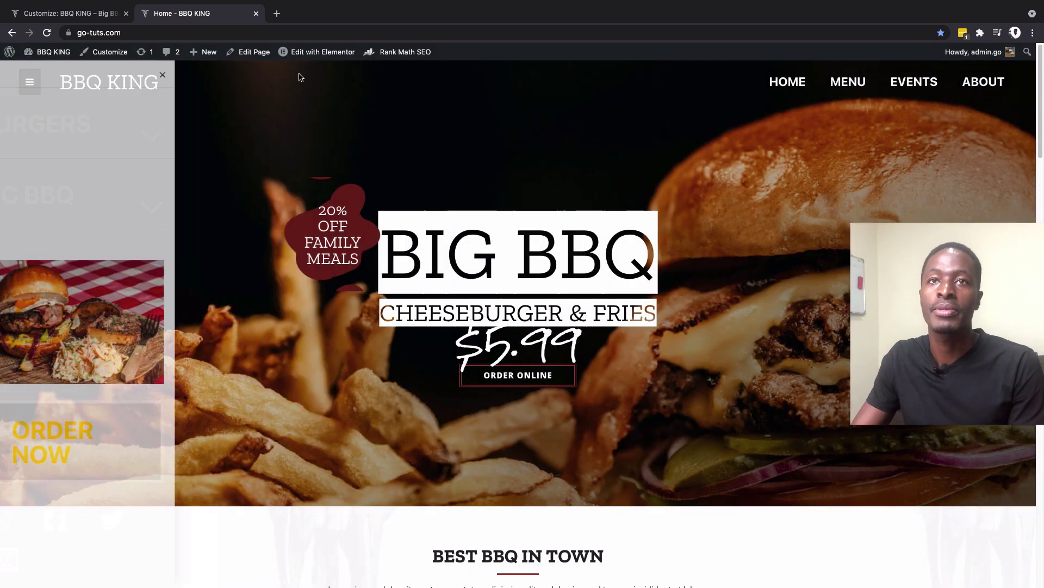
Step: Back in the customizer, try an inner element spacing of about 190 for the off-canvas menu and restore it to 40
left_click(71, 13)
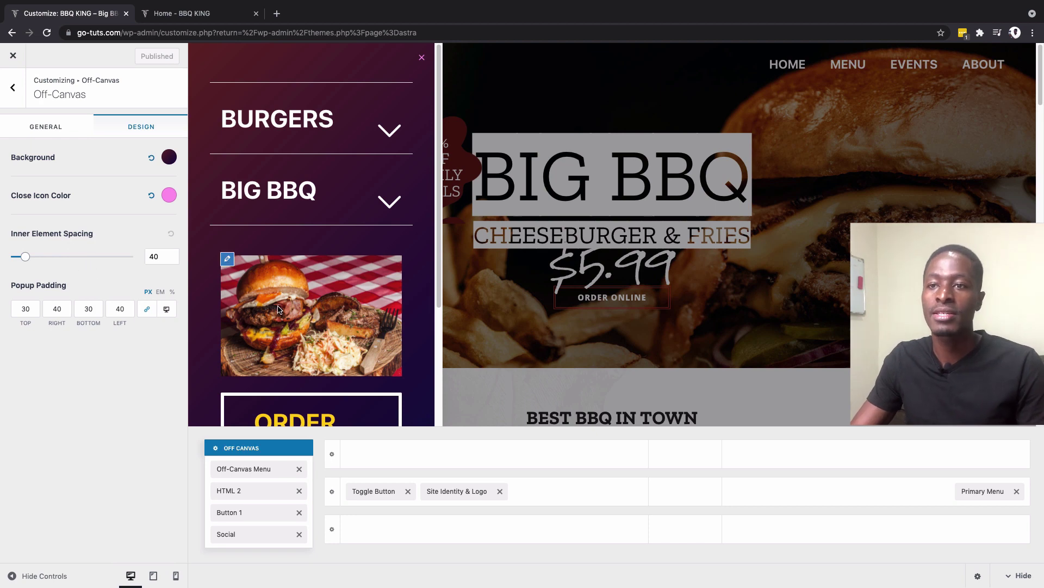
scroll(229, 245, "down", 1)
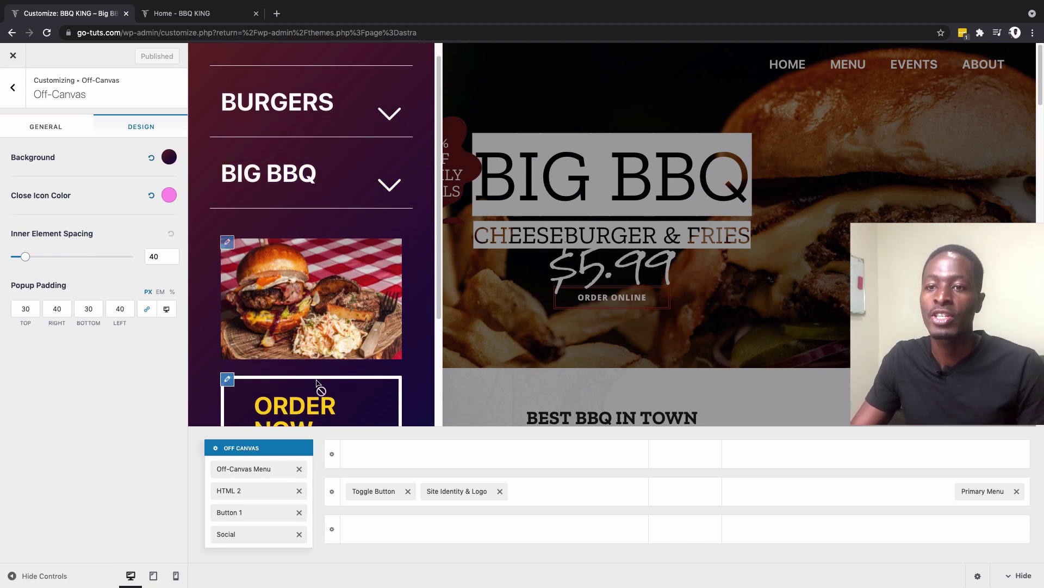
scroll(349, 300, "down", 3)
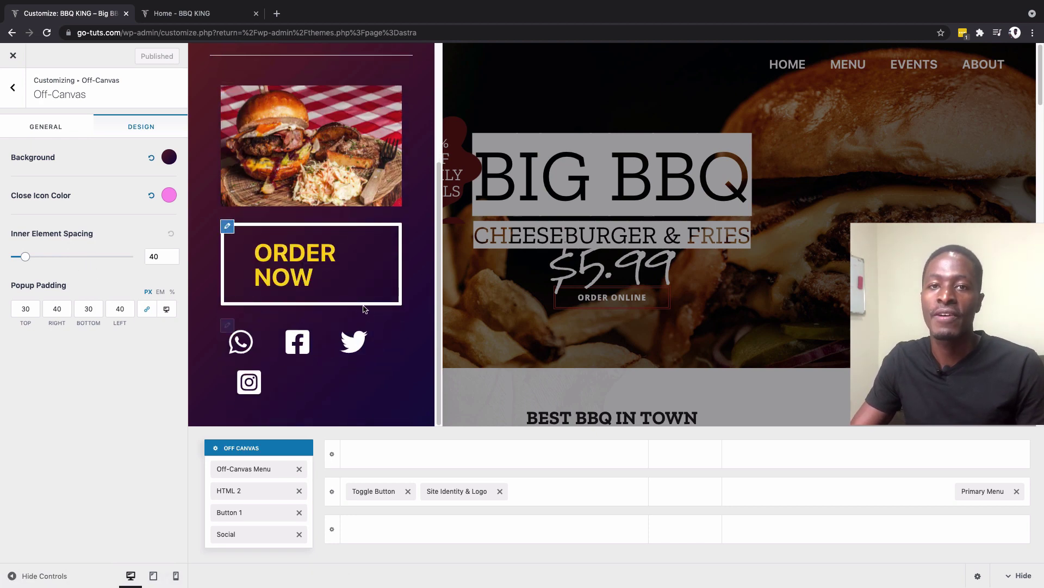
left_click_drag(25, 257, 60, 262)
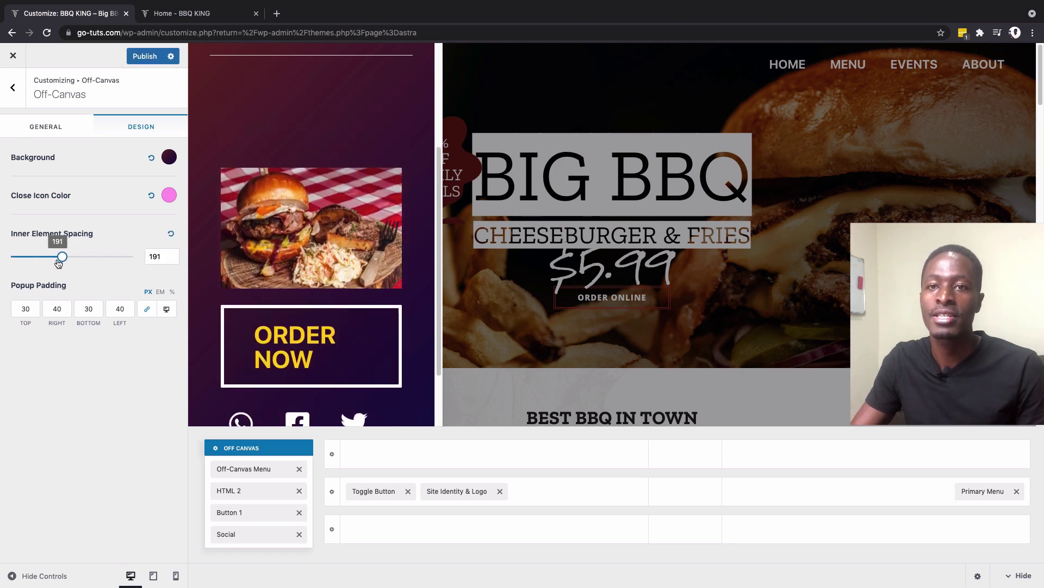
left_click(157, 256)
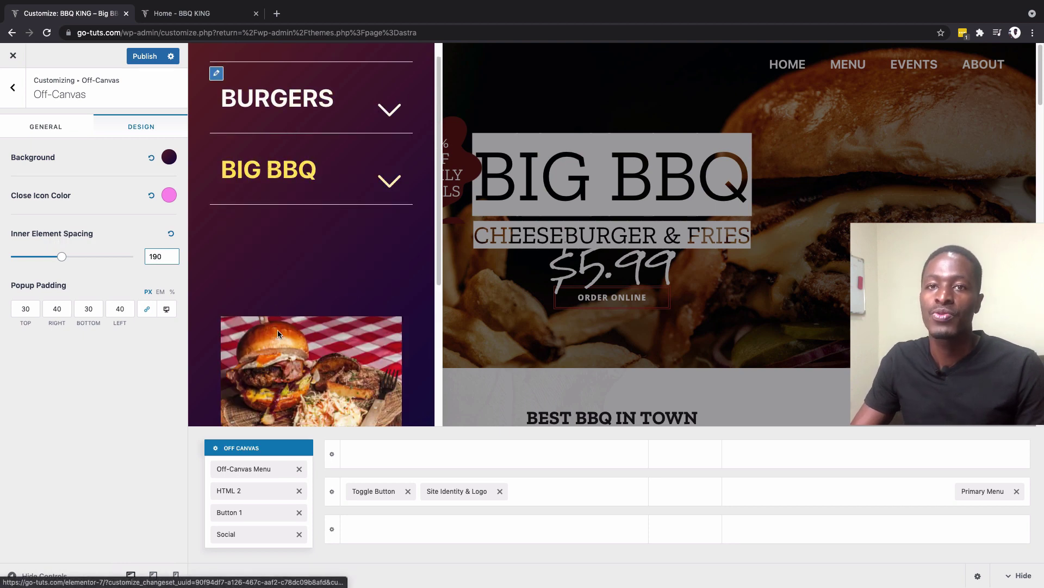
left_click_drag(61, 256, 24, 257)
left_click(155, 257)
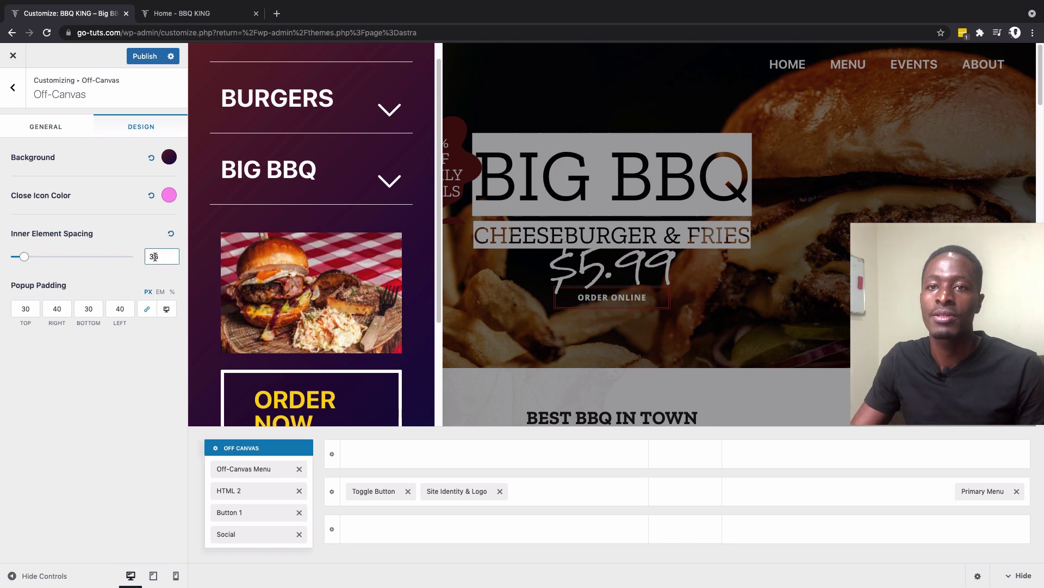
type("40")
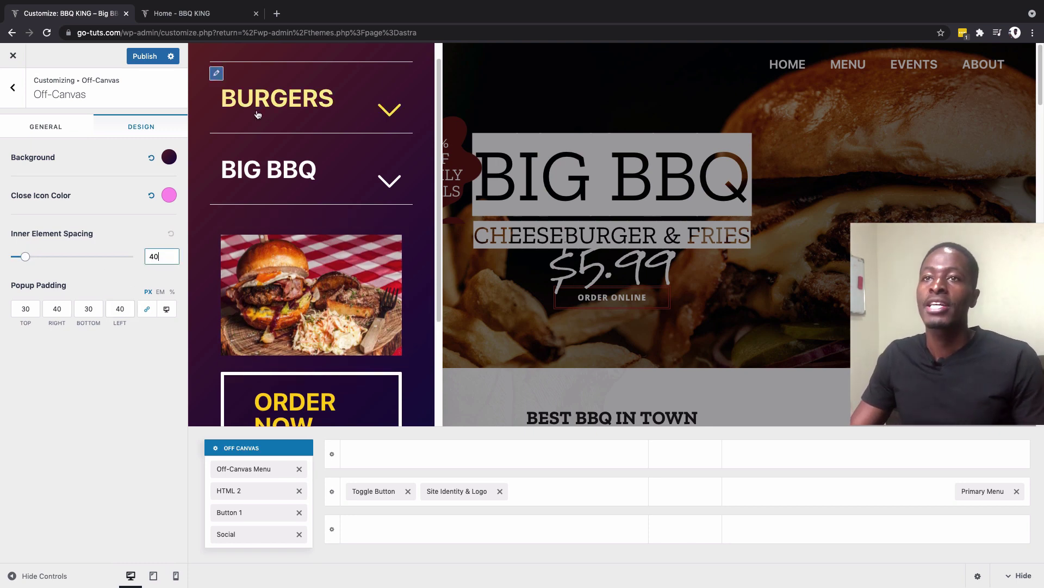
Step: Set the off-canvas popup padding to 100 px on all four sides and inspect the menu in the preview
scroll(304, 76, "up", 1)
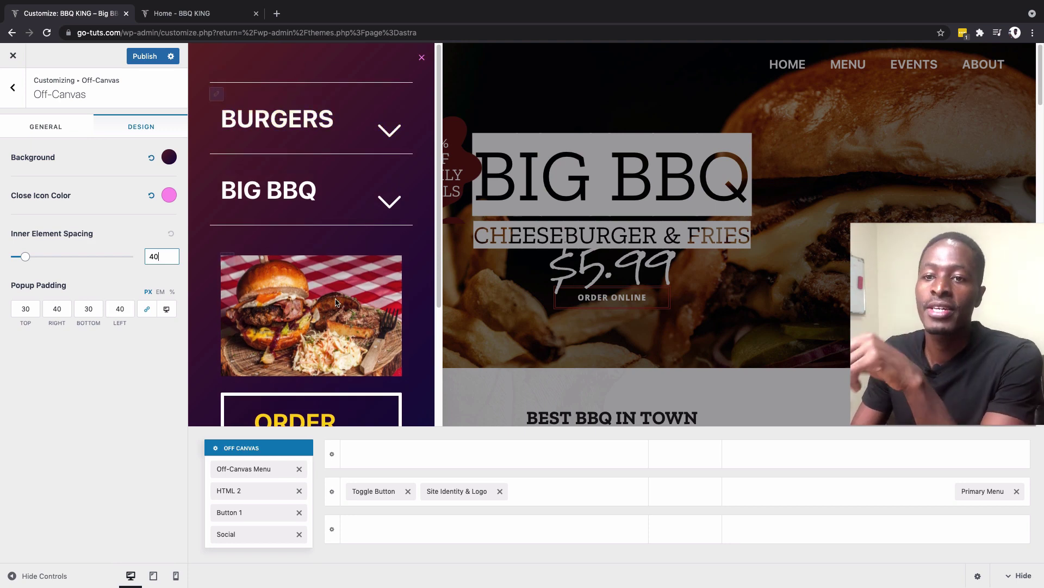
scroll(305, 390, "down", 2)
scroll(304, 391, "down", 2)
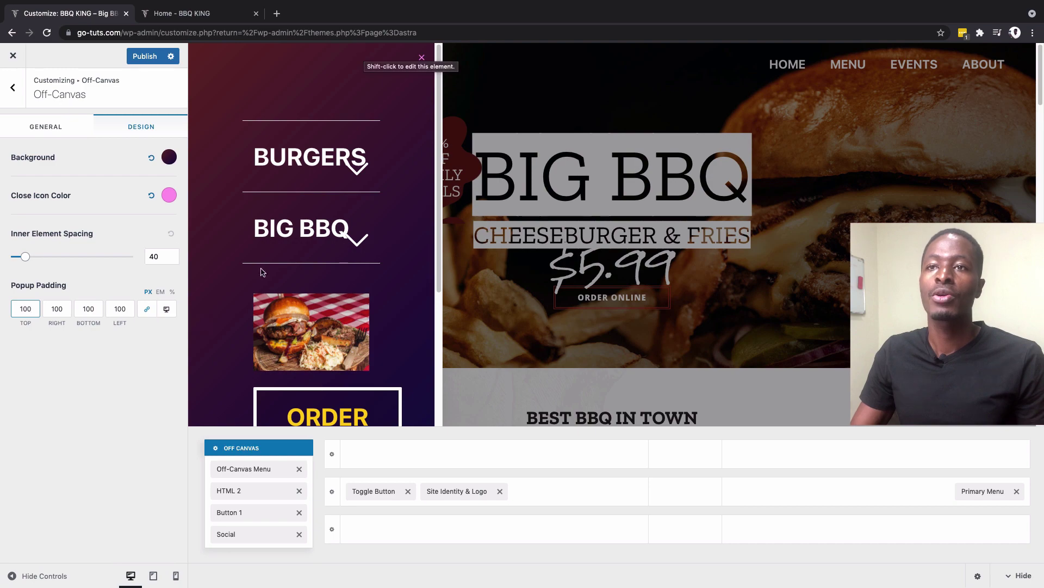
scroll(382, 279, "down", 8)
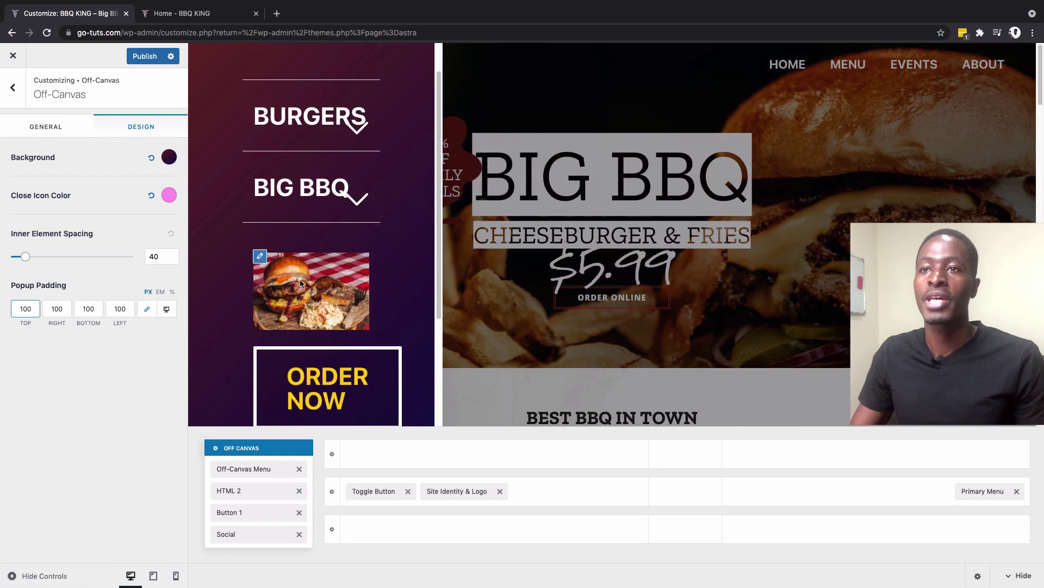
Step: Unlink the off-canvas popup padding and set it to 30 top, 40 right, 20 bottom and 40 left px, and publish
left_click(145, 314)
double_click(30, 308)
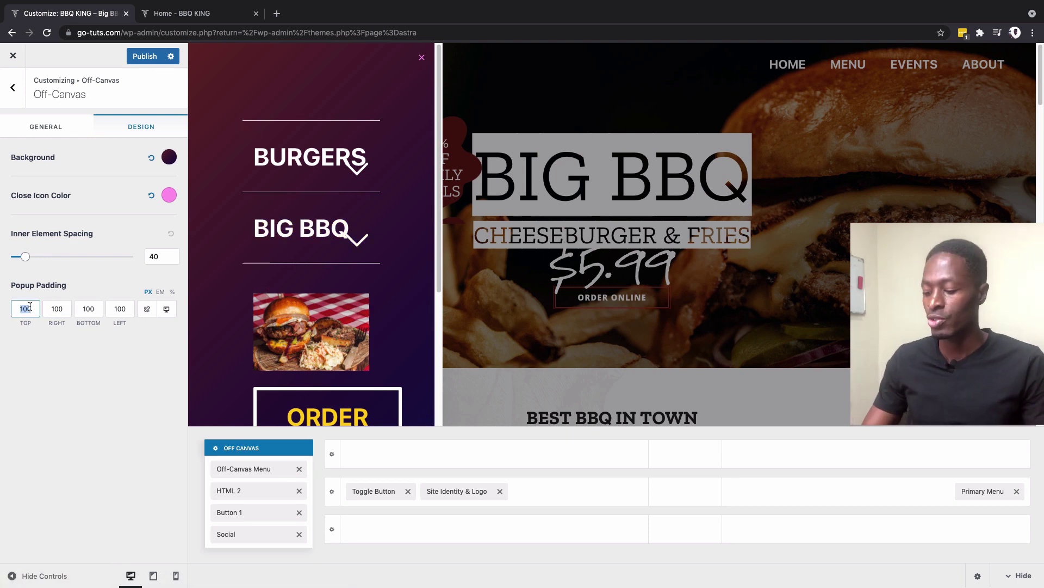
type("30")
double_click(57, 309)
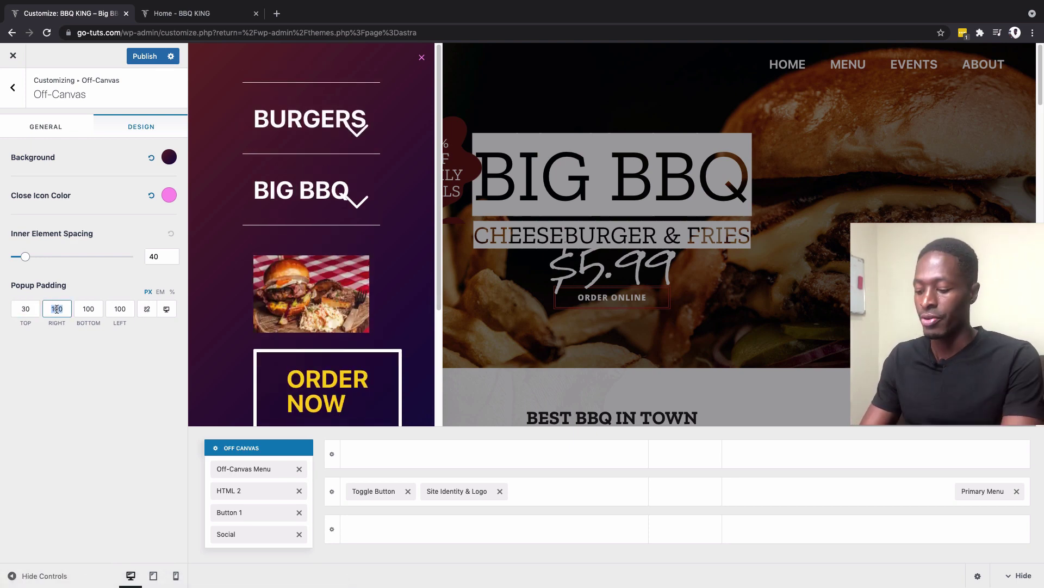
type("40")
left_click(120, 308)
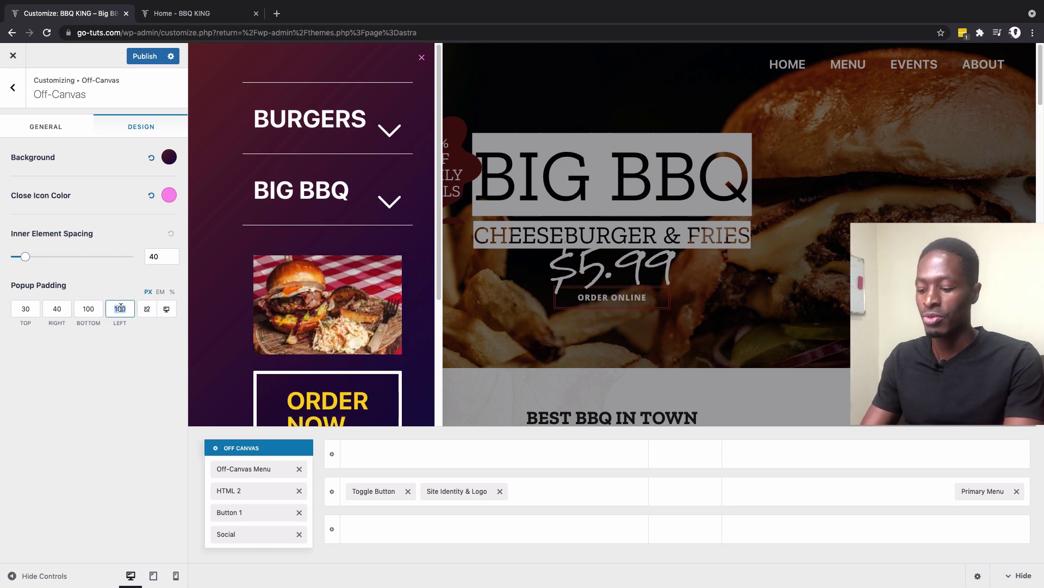
double_click(121, 308)
type("40")
left_click(91, 308)
double_click(91, 309)
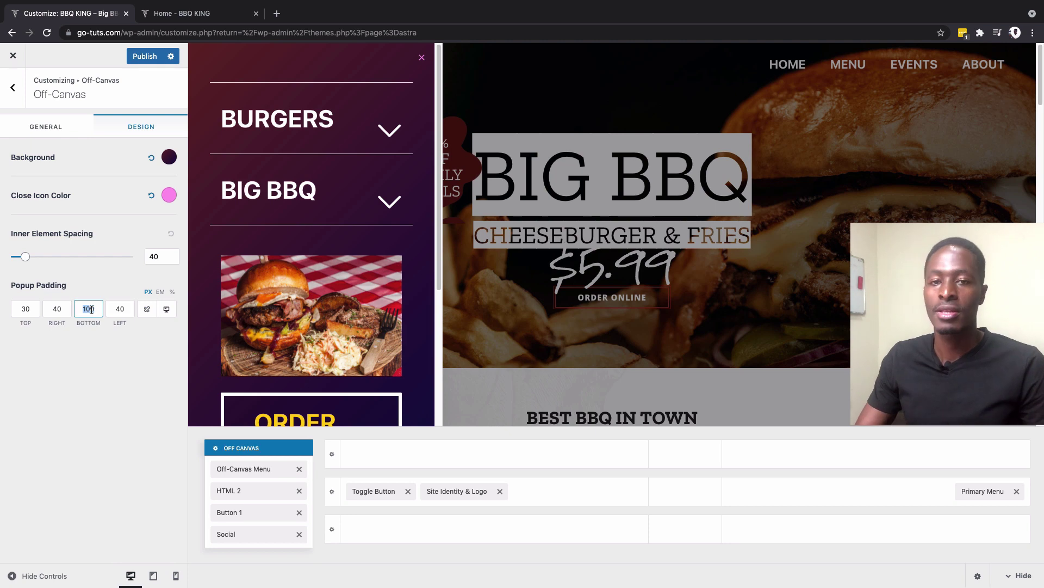
type("3")
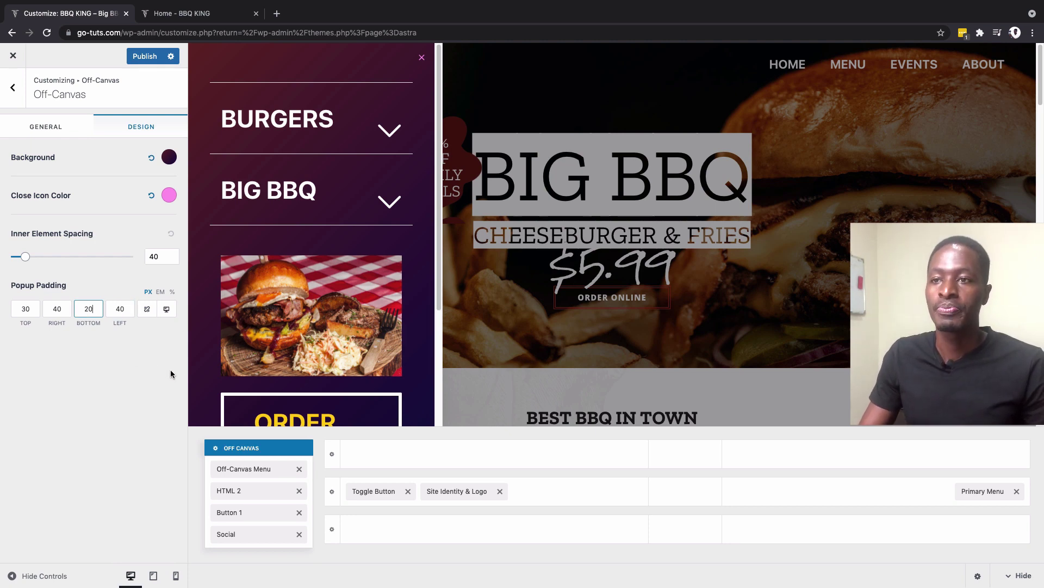
left_click(146, 56)
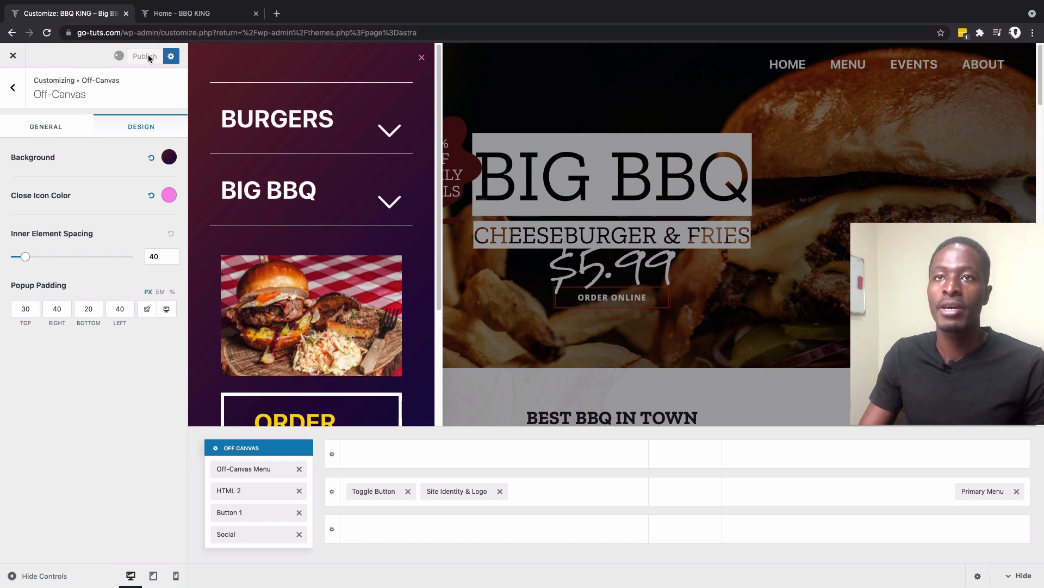
Step: Open the off-canvas menu on the live BBQ KING home page and examine its published padding
left_click(181, 18)
left_click(33, 82)
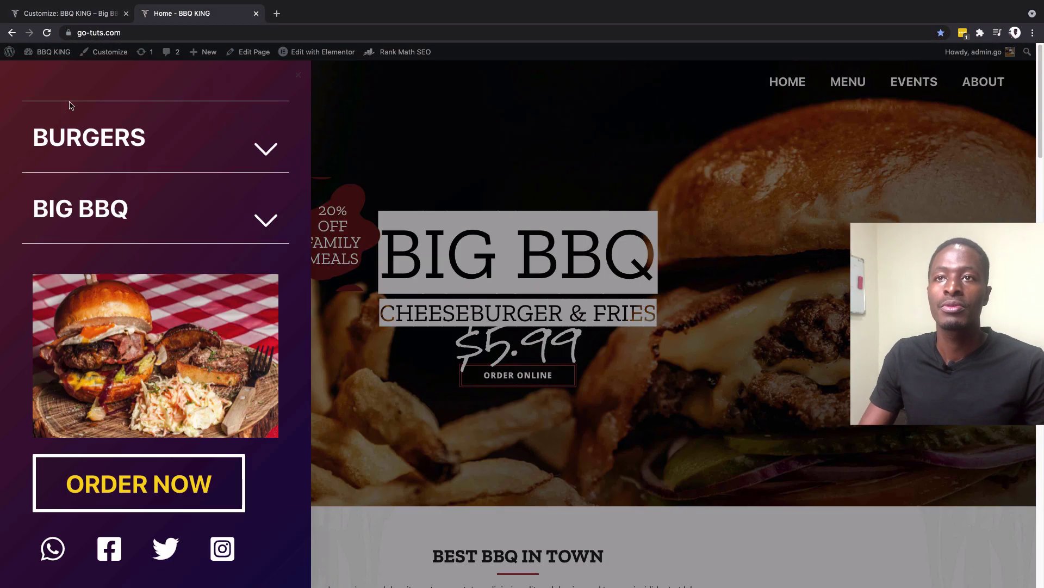
scroll(70, 105, "down", 4)
scroll(148, 164, "up", 2)
Step: Back in the customizer, change the Toggle Button's icon to the vertical three dots and publish the change
key("ctrl+shift+Tab")
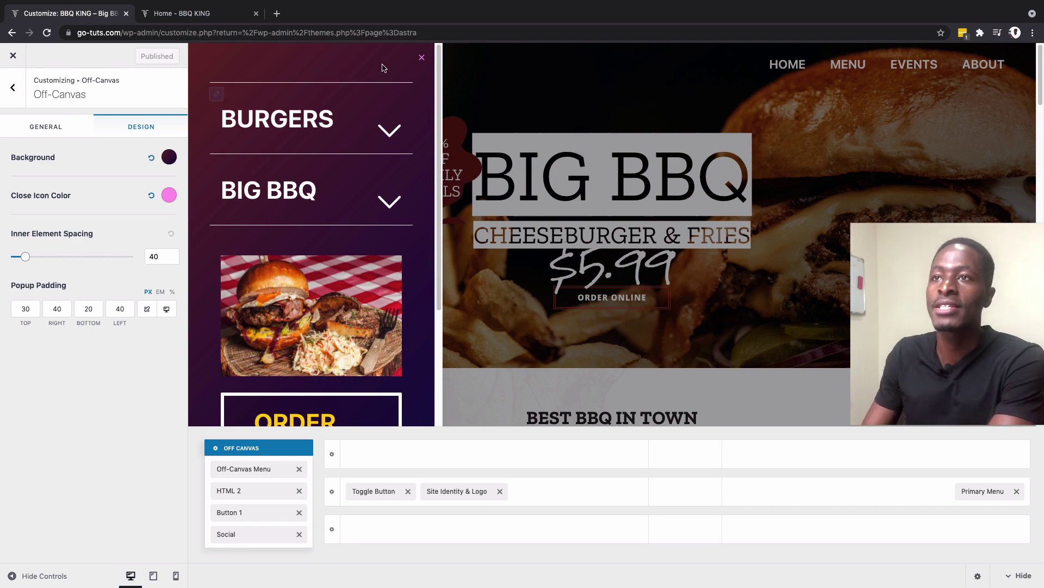
left_click(422, 58)
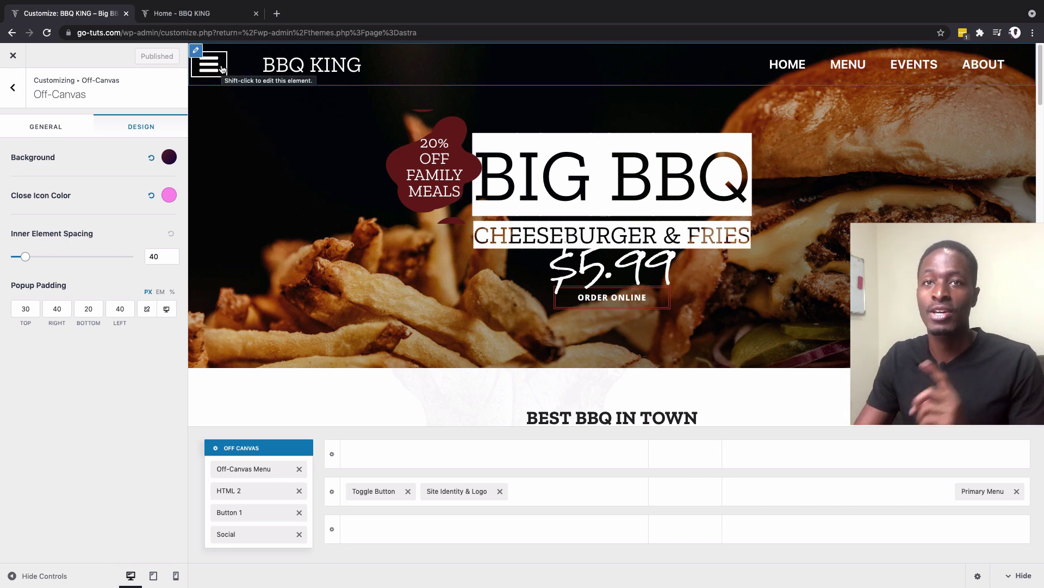
left_click(380, 491)
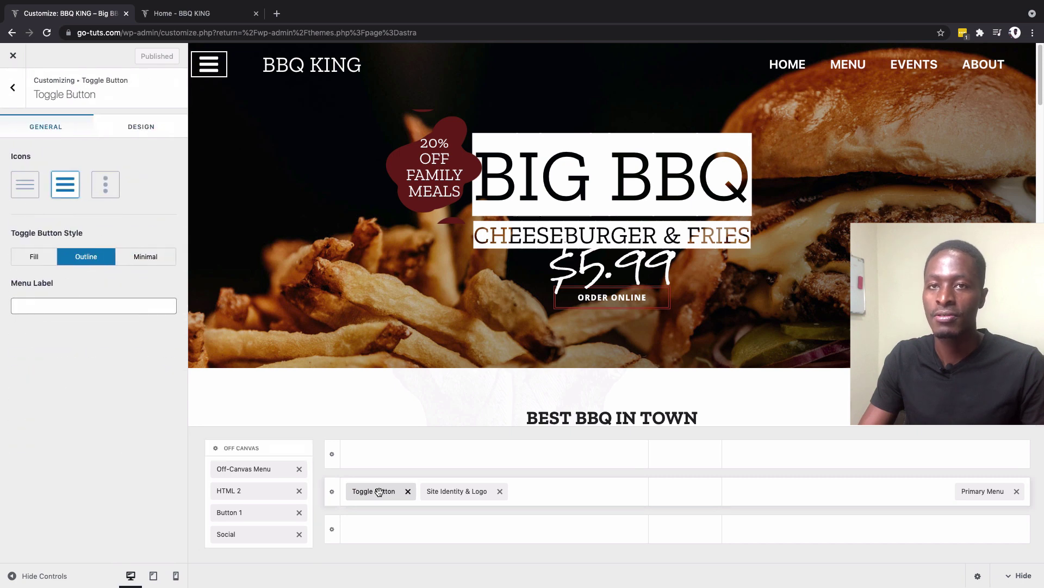
left_click(57, 184)
left_click(12, 186)
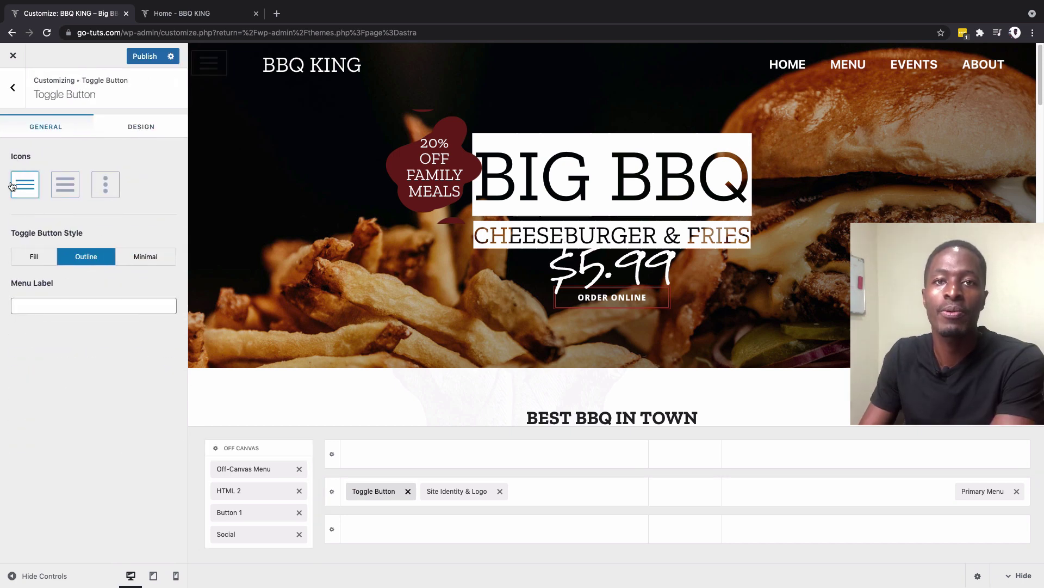
left_click(106, 188)
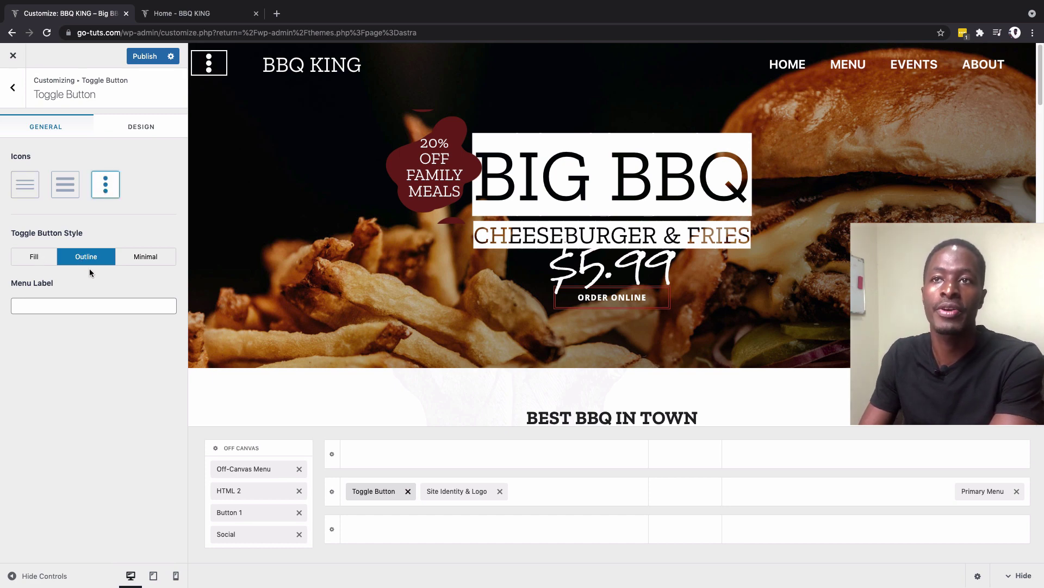
left_click(146, 56)
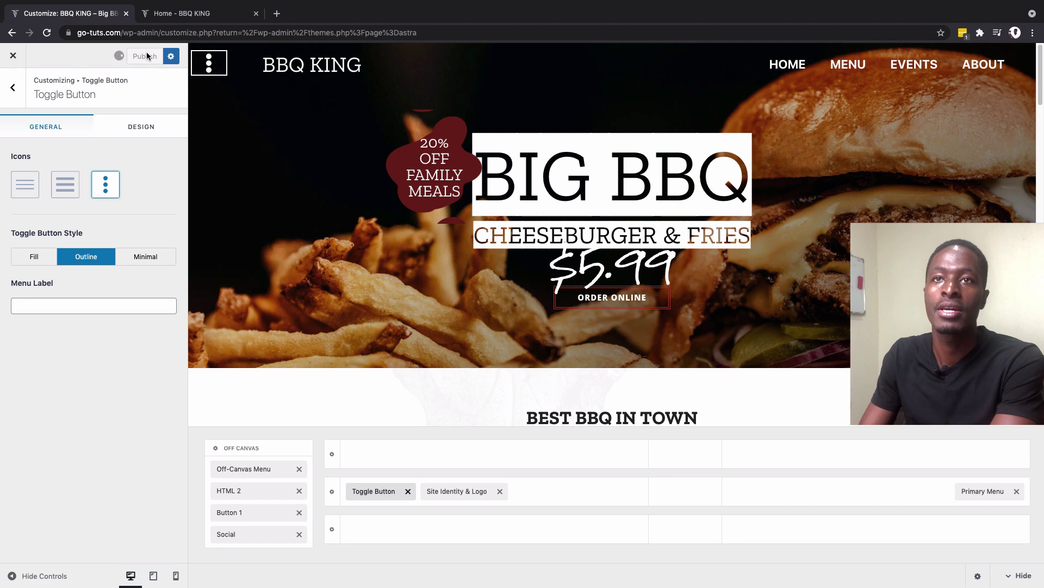
Step: Close the off-canvas menu on the live home page and reload the page to check the published toggle icon
left_click(203, 13)
left_click(304, 75)
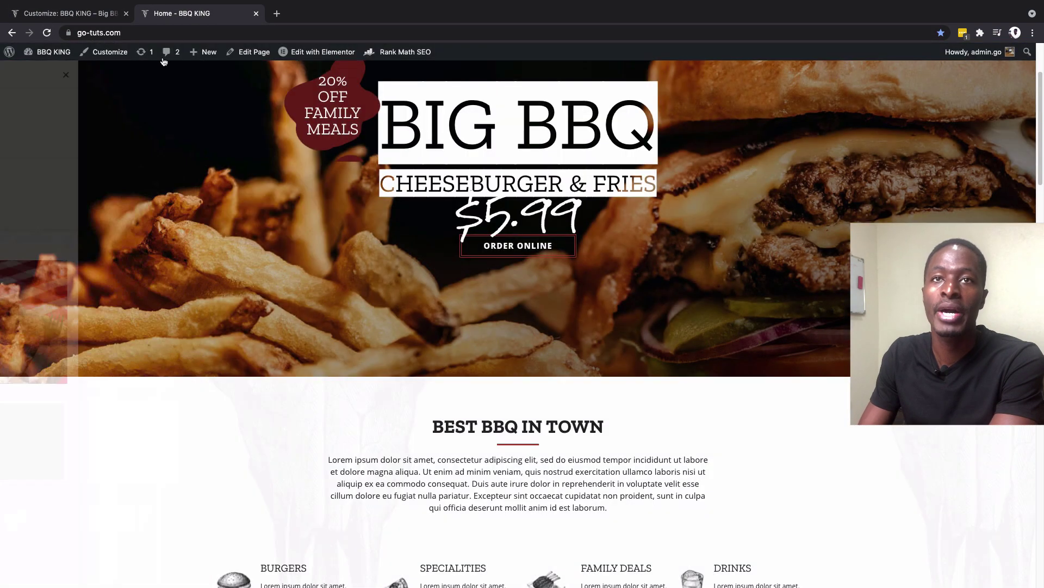
left_click(46, 34)
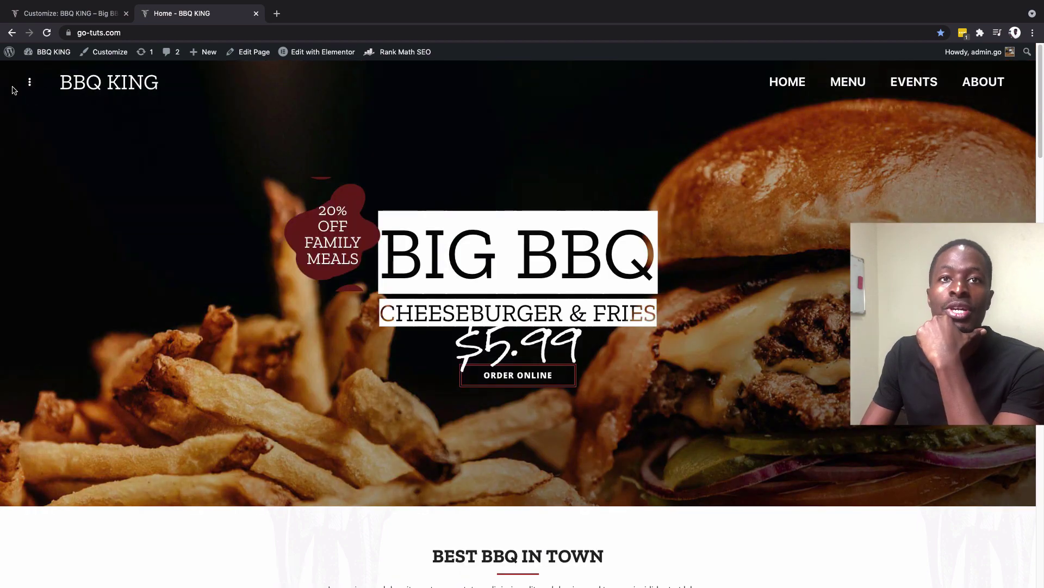
Step: Give the customizer's toggle button a border width of 5 in yellow #eeee22, publish it and view the live page
key("ctrl+shift+Tab")
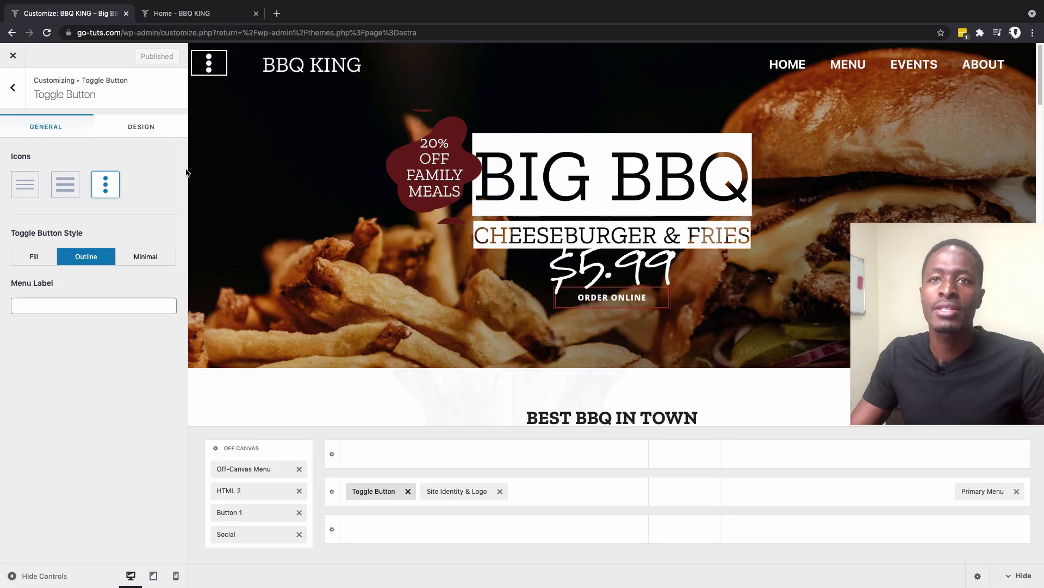
left_click(142, 130)
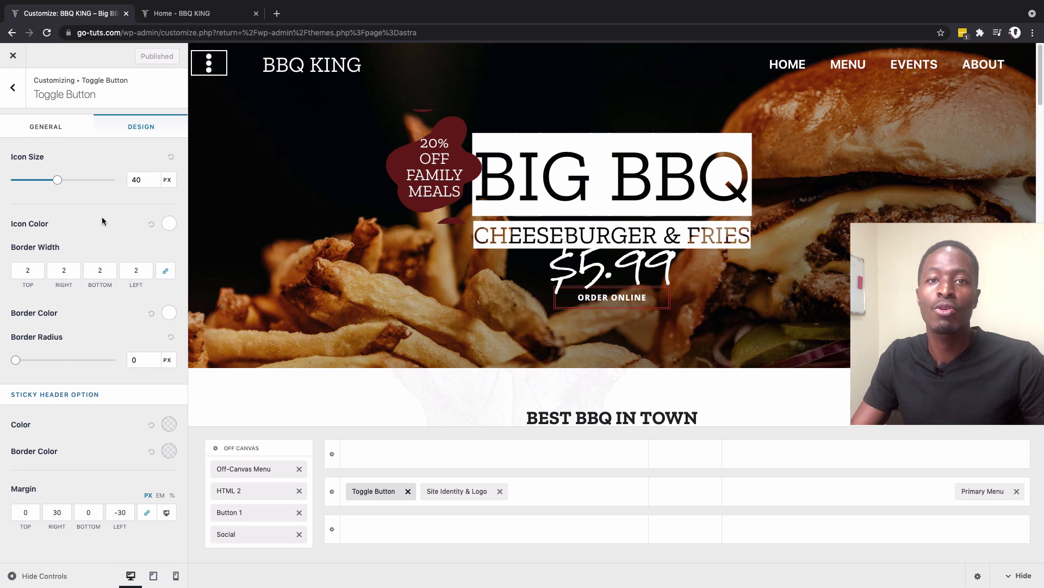
double_click(61, 268)
type("5")
left_click(170, 313)
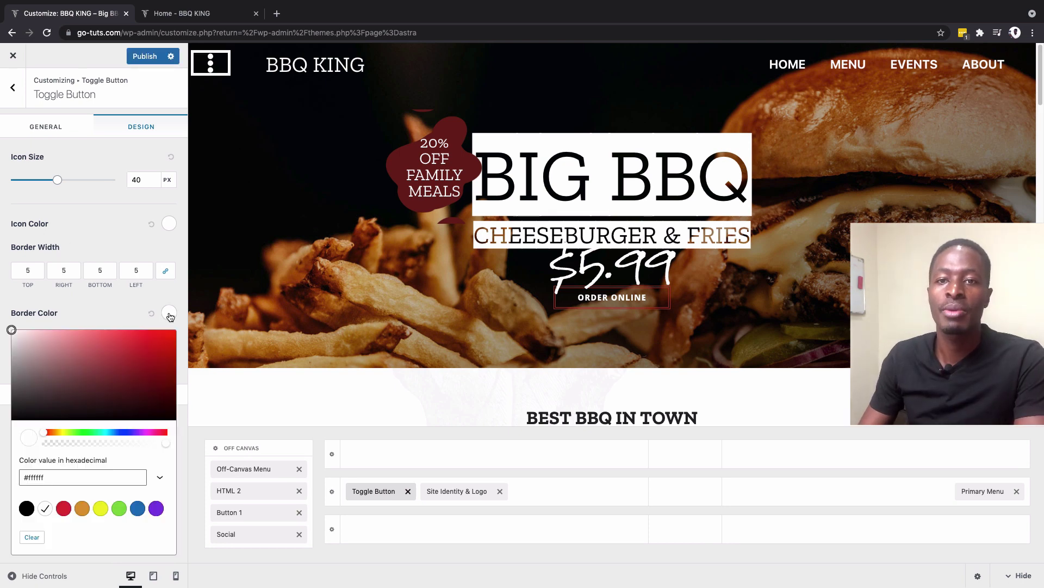
left_click(99, 509)
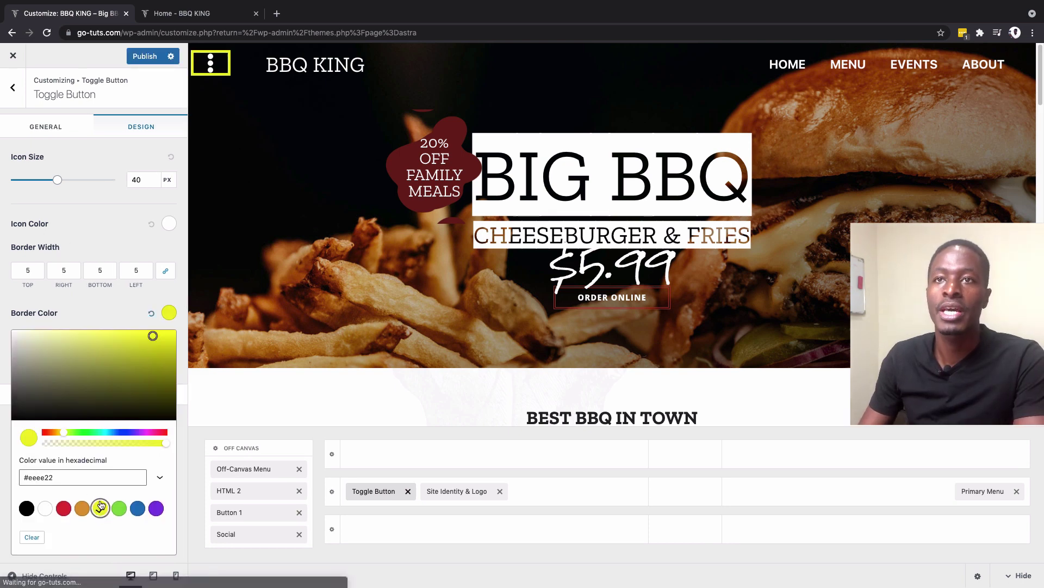
left_click(135, 60)
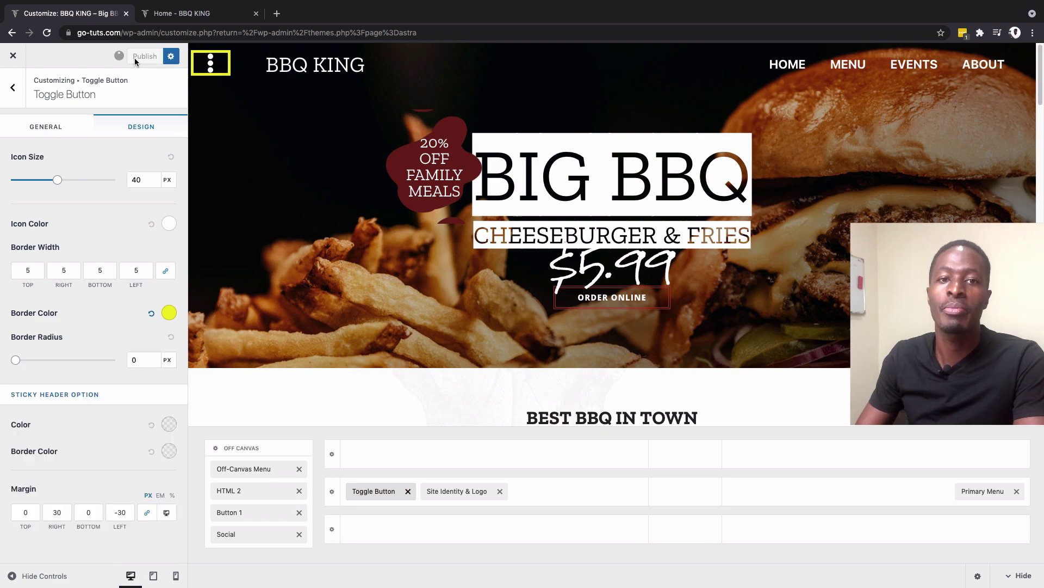
left_click(163, 16)
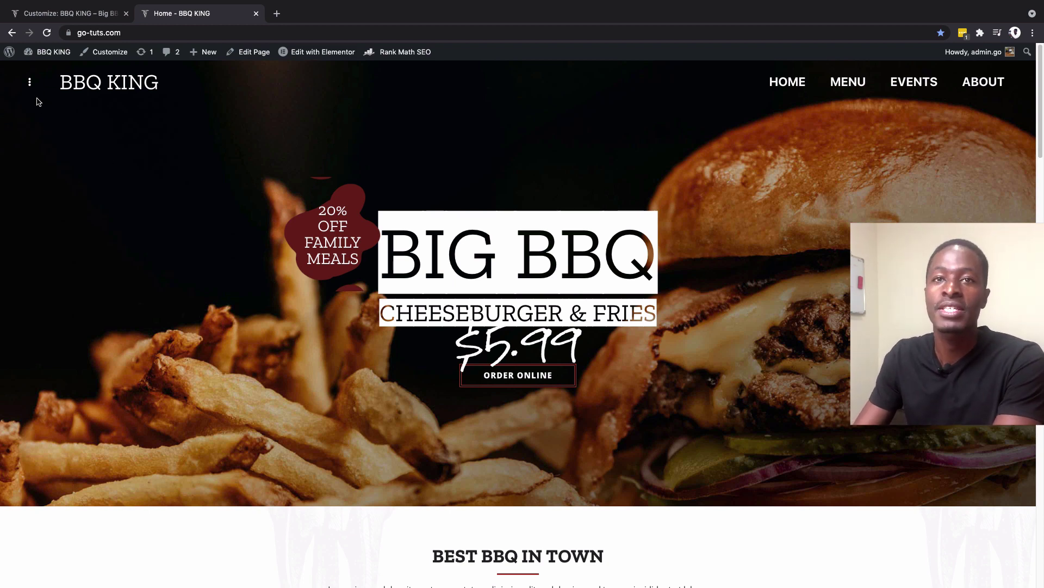
Step: Back in the customizer, set the toggle button's border color to white and its border width to 2
left_click(43, 15)
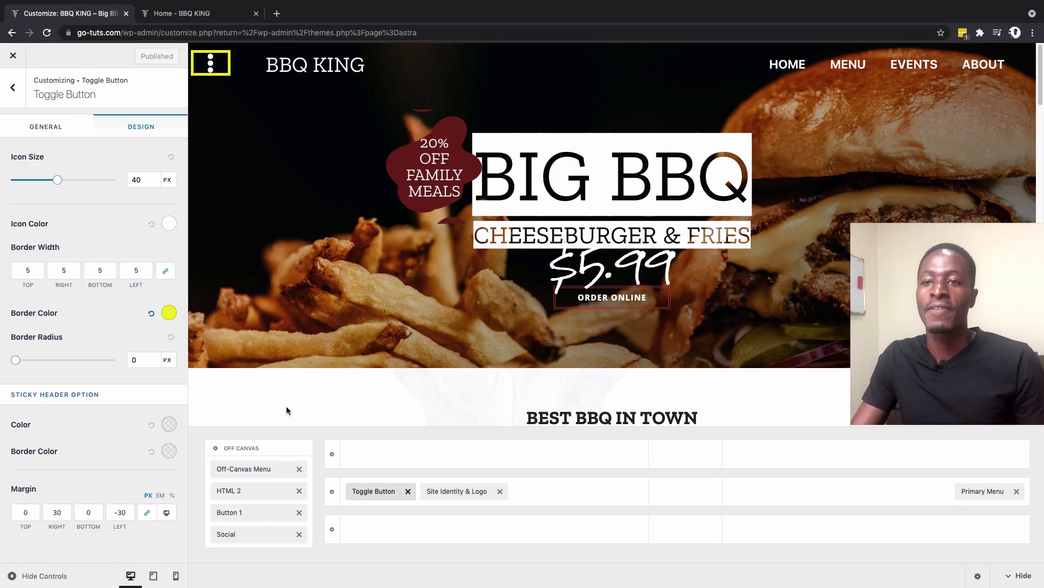
left_click(169, 312)
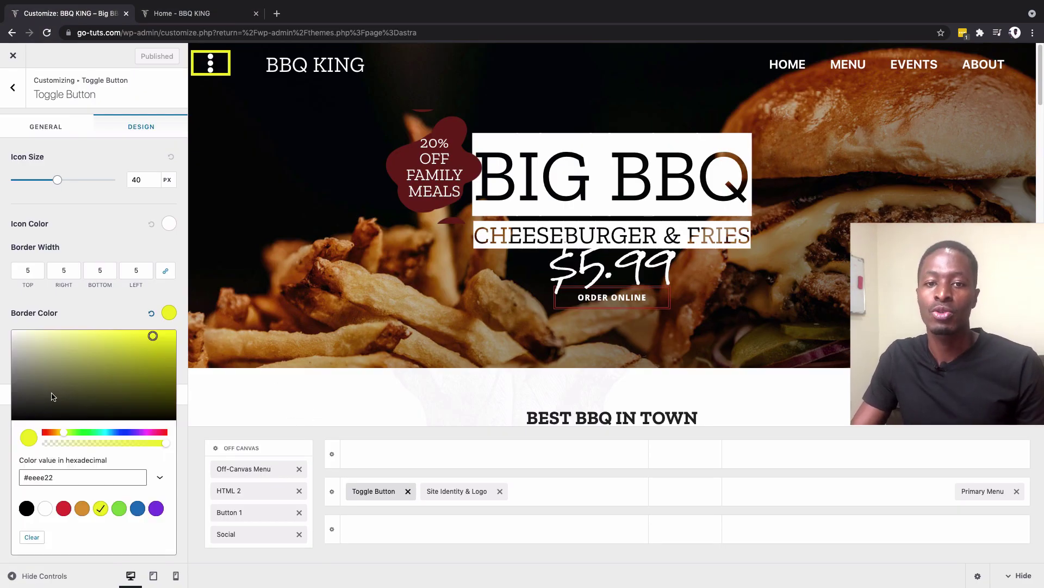
left_click(48, 509)
left_click(100, 270)
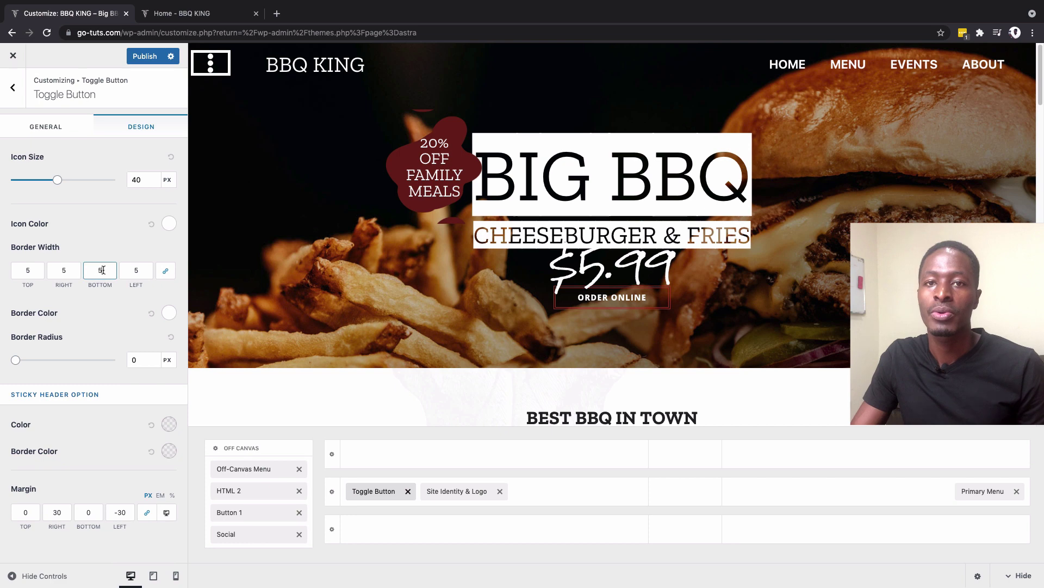
double_click(94, 270)
type("2")
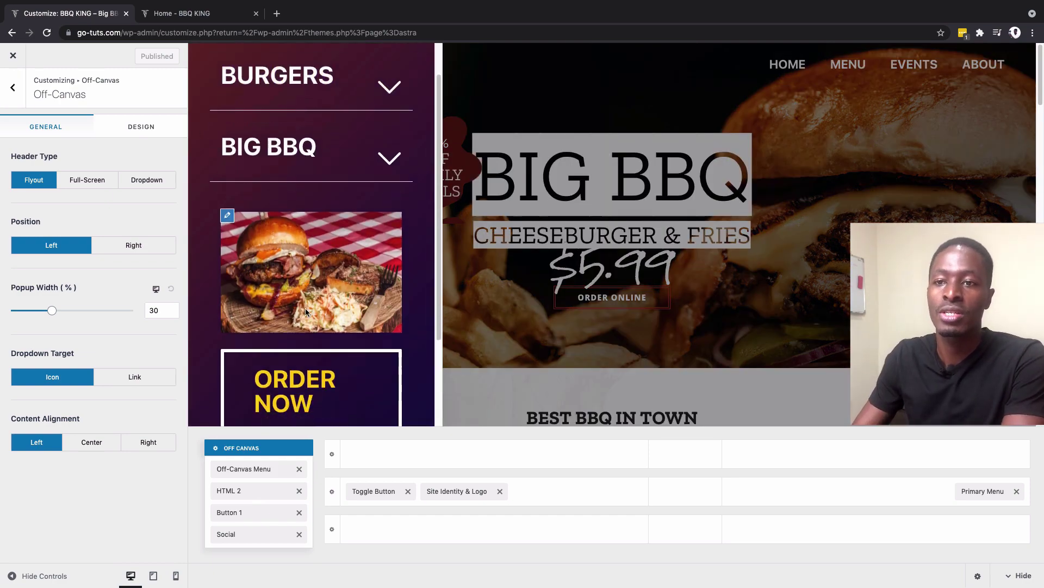
Step: Remove the Off-Canvas Menu, HTML 2, Button 1 and Social elements from the Off Canvas area
scroll(306, 312, "down", 3)
scroll(310, 345, "up", 4)
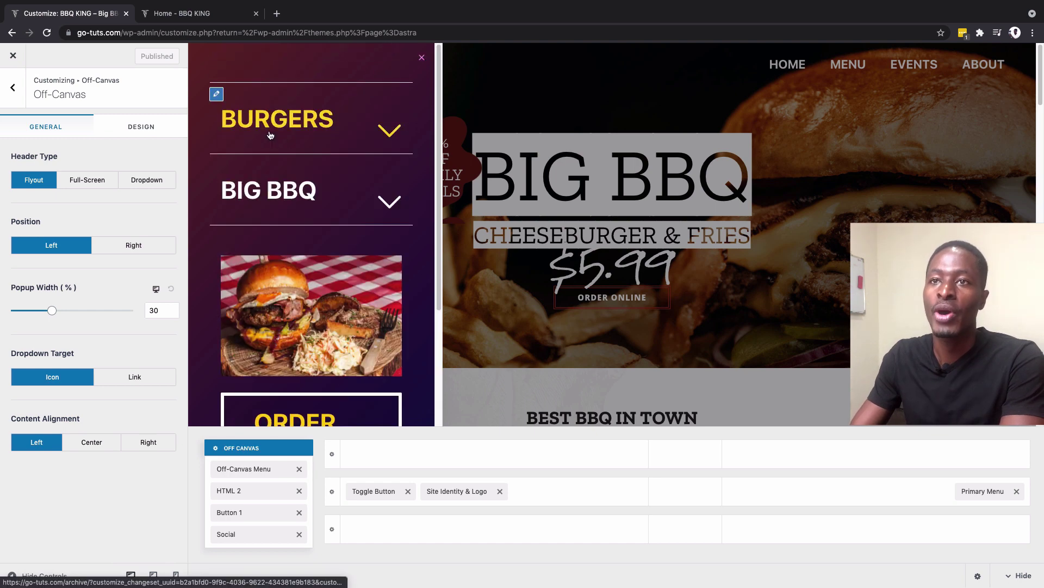
scroll(345, 240, "down", 3)
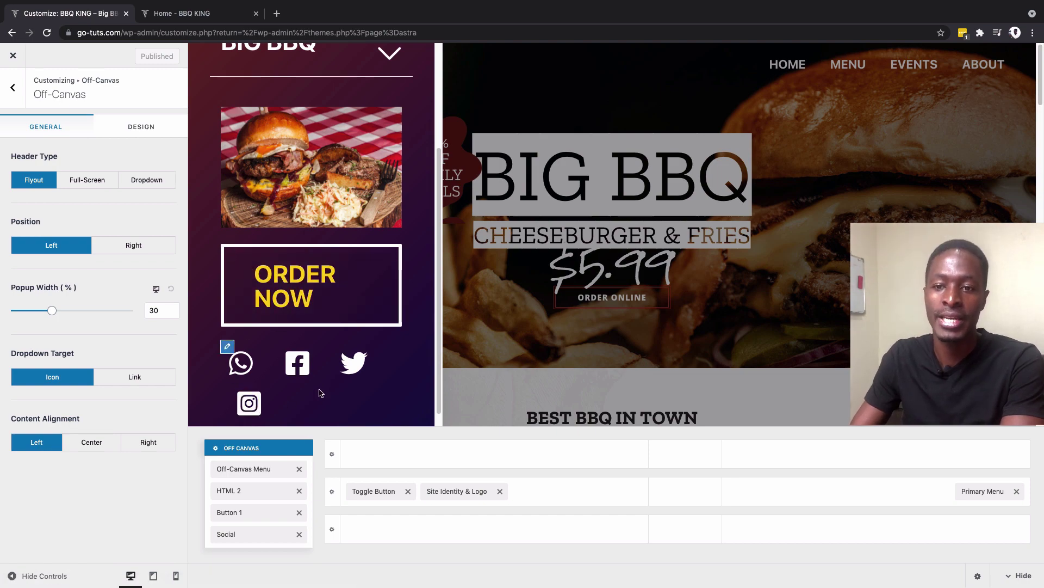
left_click(299, 490)
left_click(299, 490)
left_click(299, 490)
left_click(299, 471)
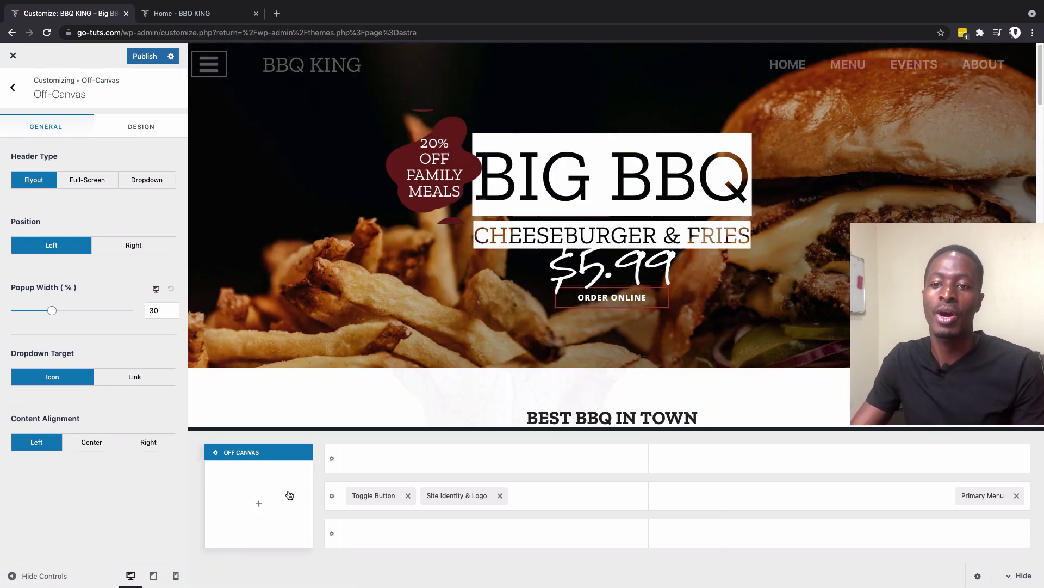
Step: Add the Off-Canvas Menu element to the empty Off Canvas area and open its settings
left_click(259, 507)
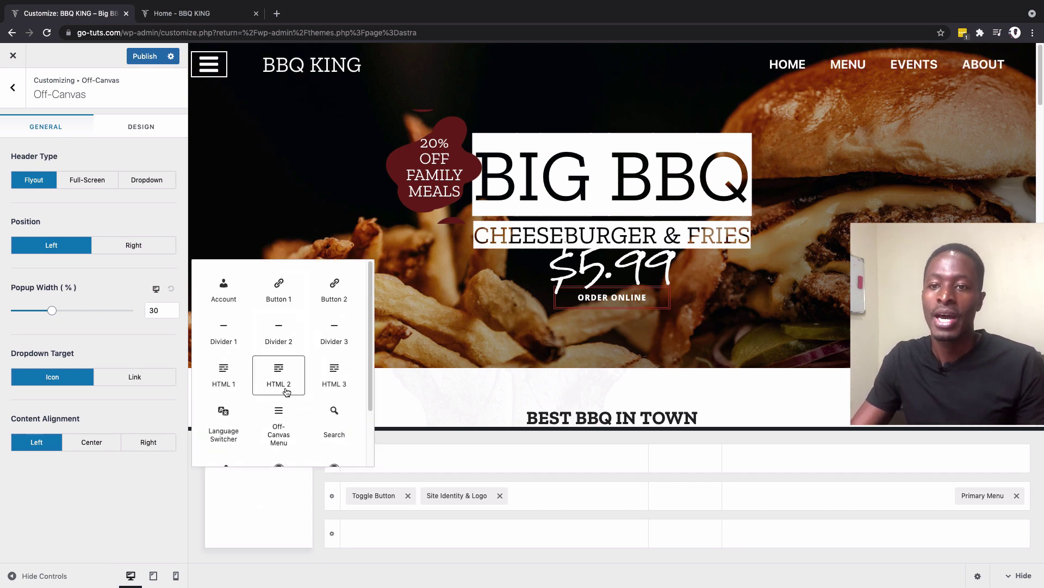
left_click(283, 425)
left_click(259, 479)
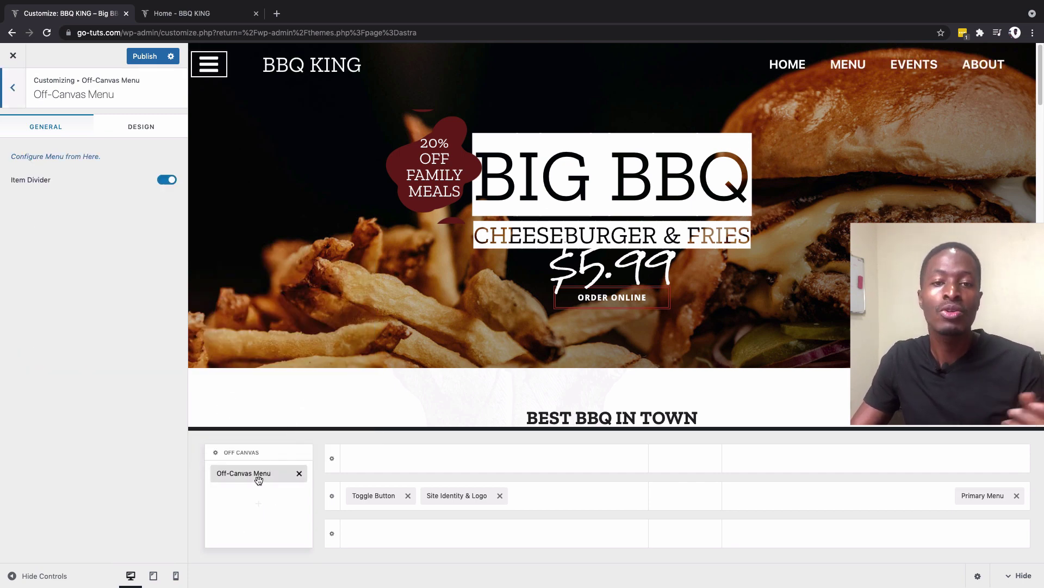
Step: Check which menu is assigned to the Off-Canvas Menu location and return to the Header Builder
left_click(62, 158)
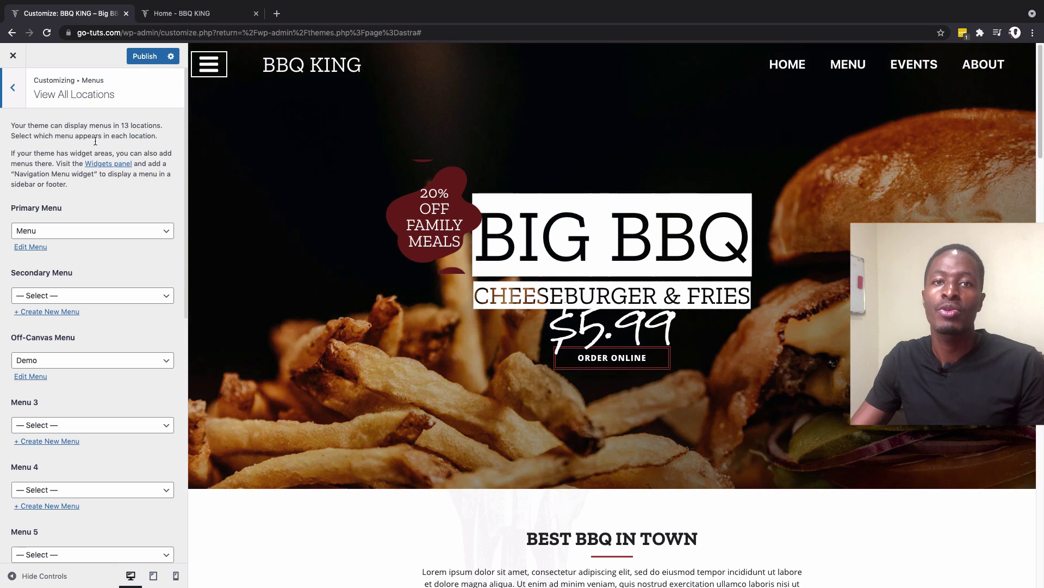
scroll(93, 261, "down", 2)
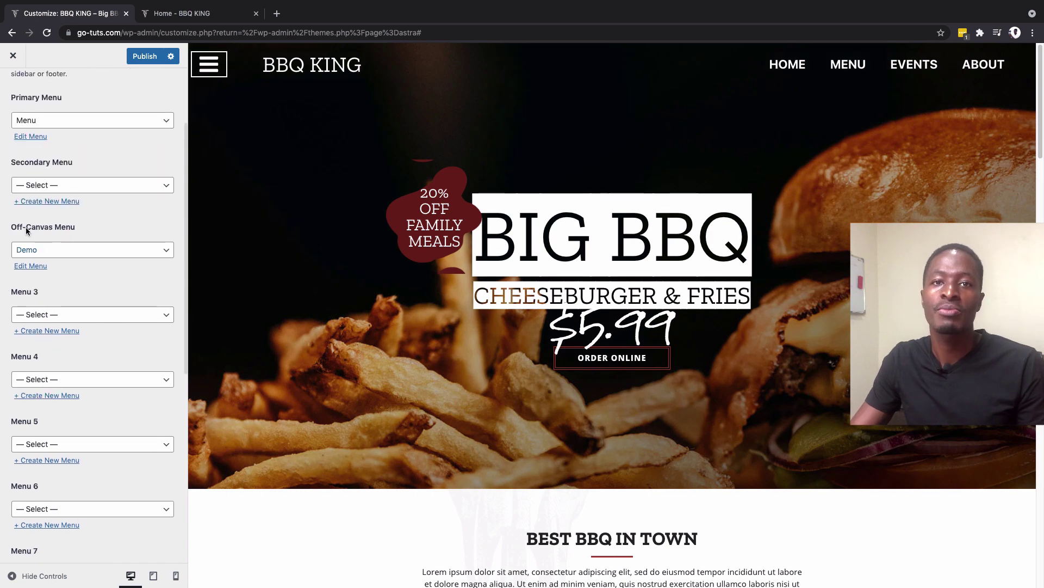
left_click(73, 251)
left_click(73, 250)
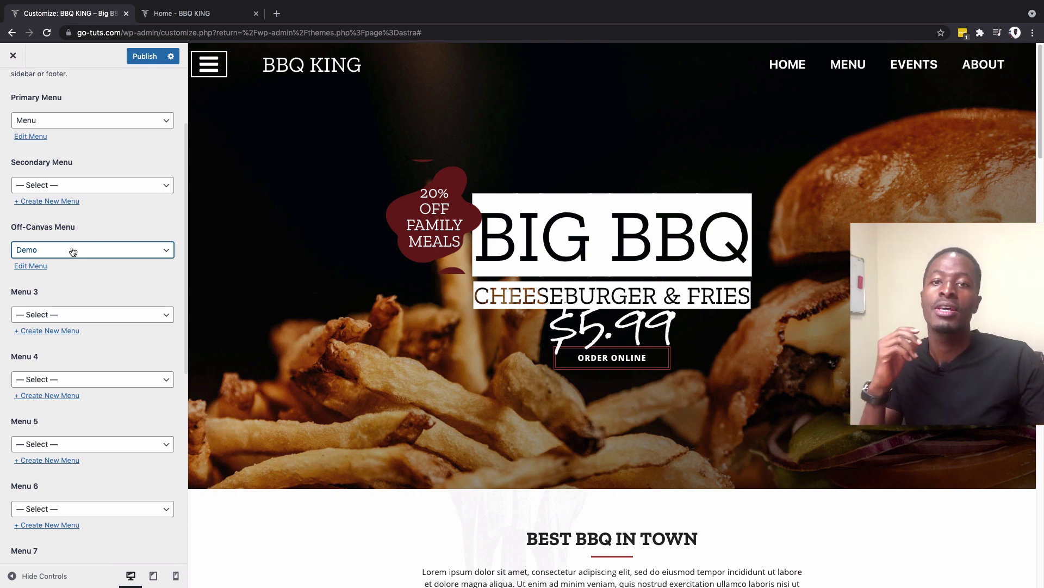
left_click(16, 89)
left_click(16, 89)
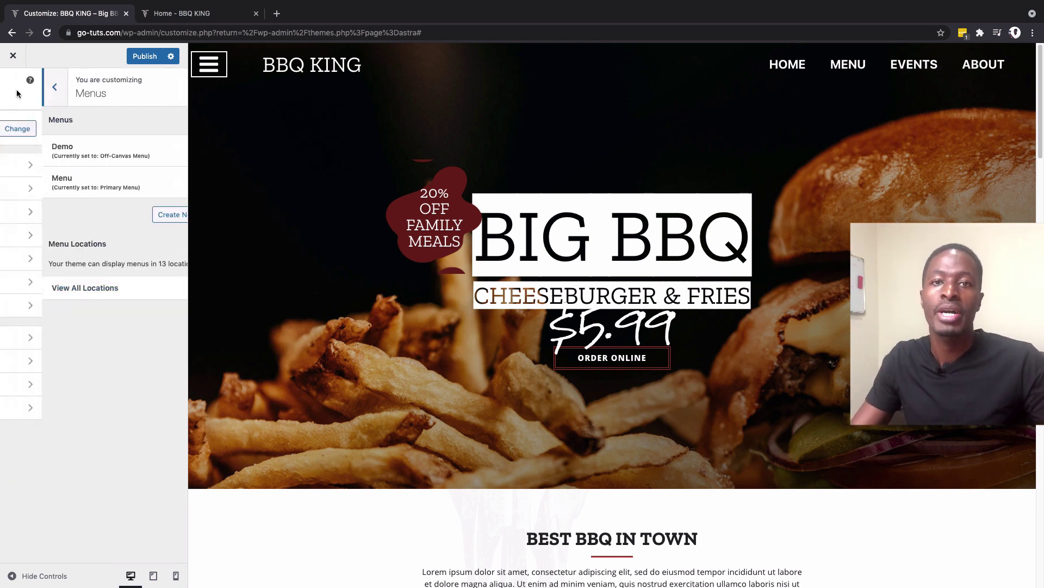
left_click(49, 189)
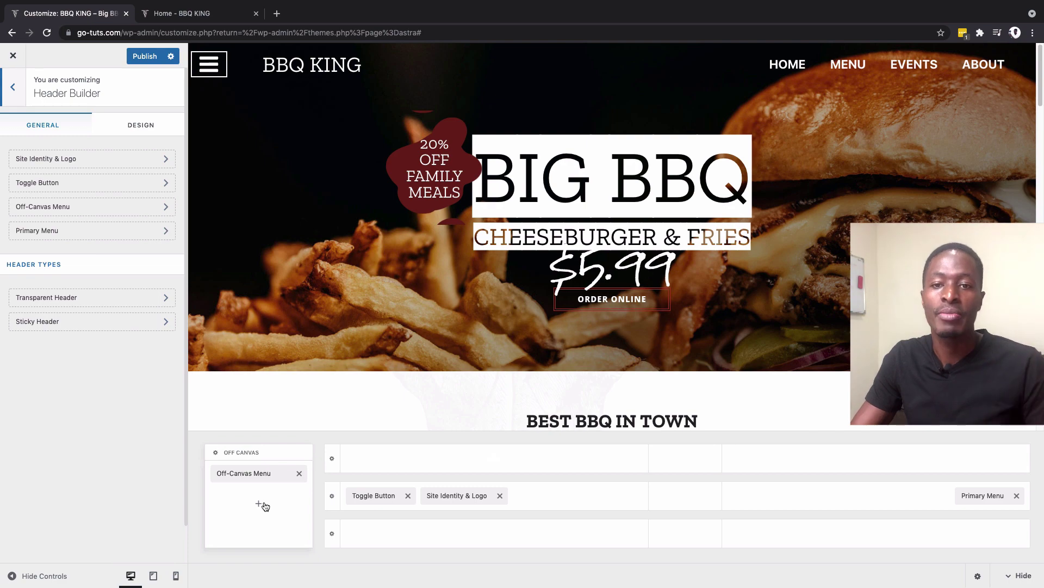
Step: Check the off-canvas menu on the live home page, and back in the customizer open the Off Canvas area's list of available elements
left_click(185, 13)
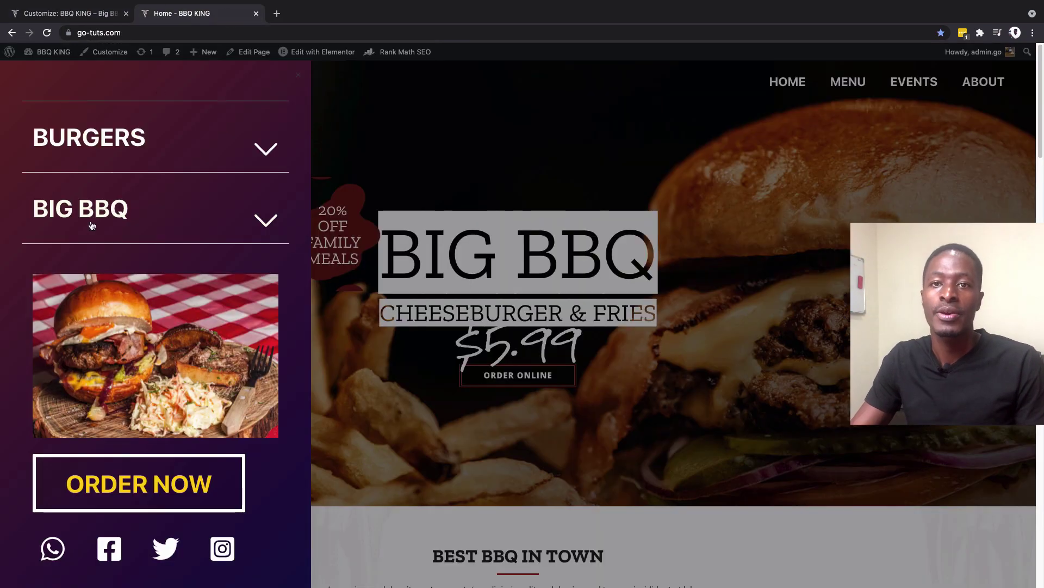
left_click(87, 14)
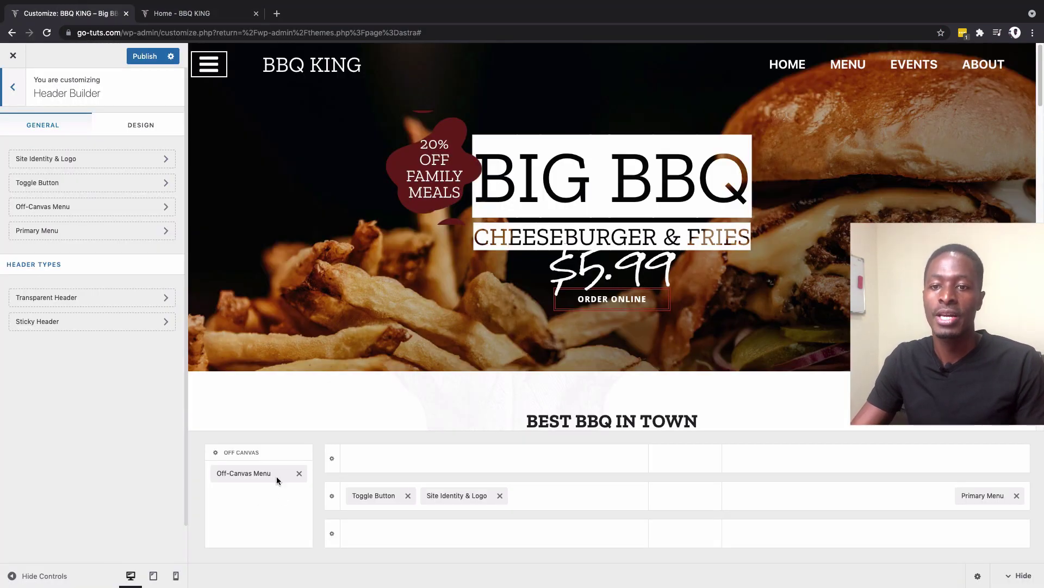
left_click(259, 505)
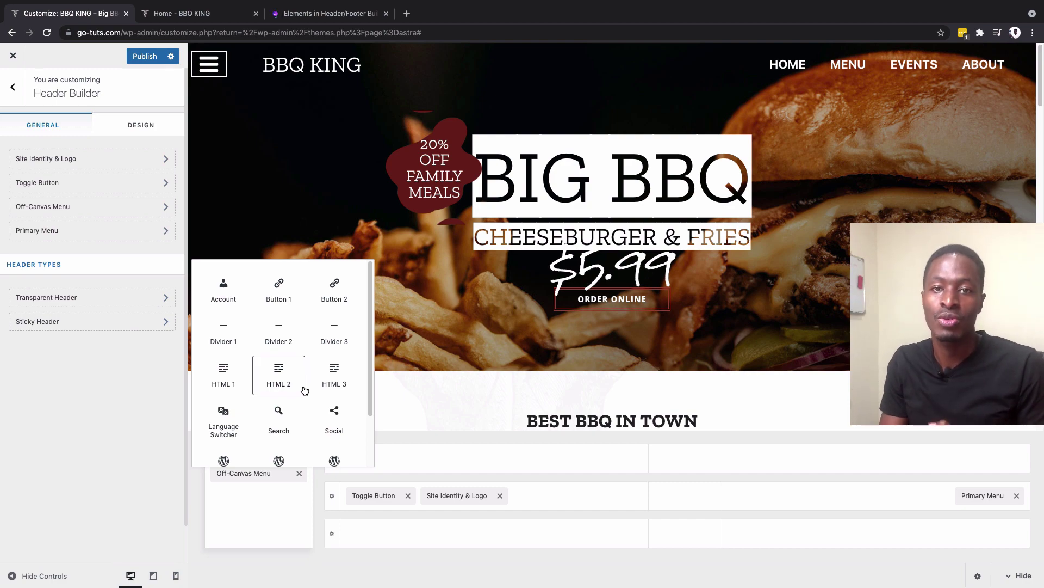
Step: Compare the Header Builder elements offered by Astra Theme and Astra Pro in the documentation, particularly HTML, and return to the customizer
left_click(277, 15)
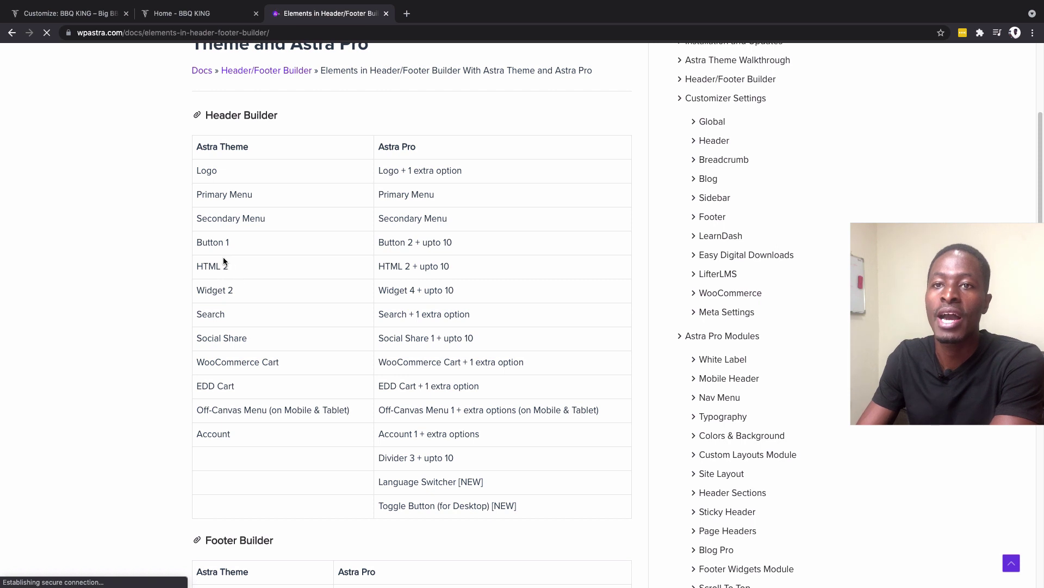
left_click_drag(217, 267, 224, 266)
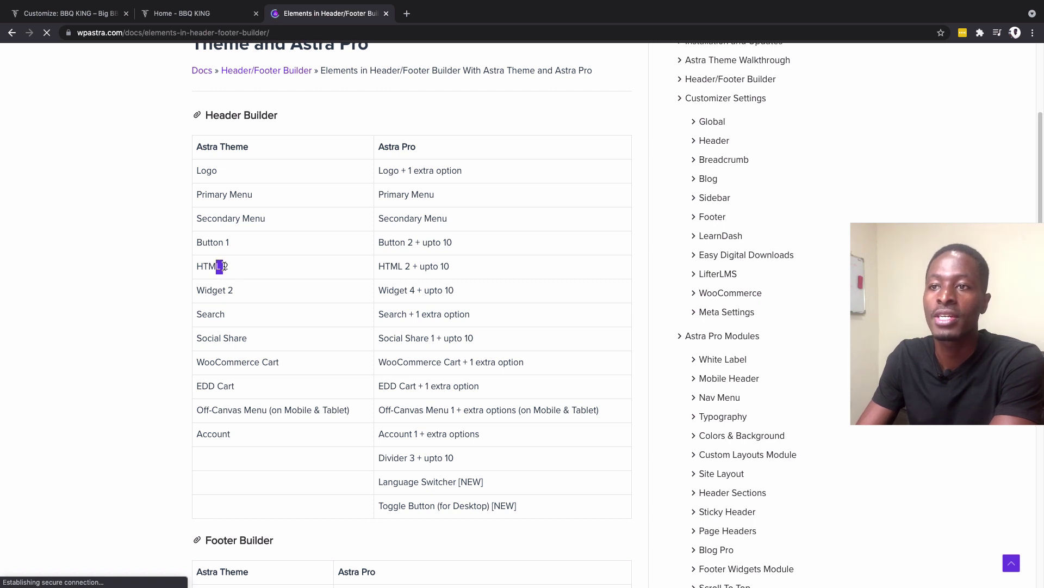
mouse_move(389, 266)
left_mouse_down()
mouse_move(425, 266)
mouse_move(385, 266)
mouse_move(402, 266)
left_mouse_up()
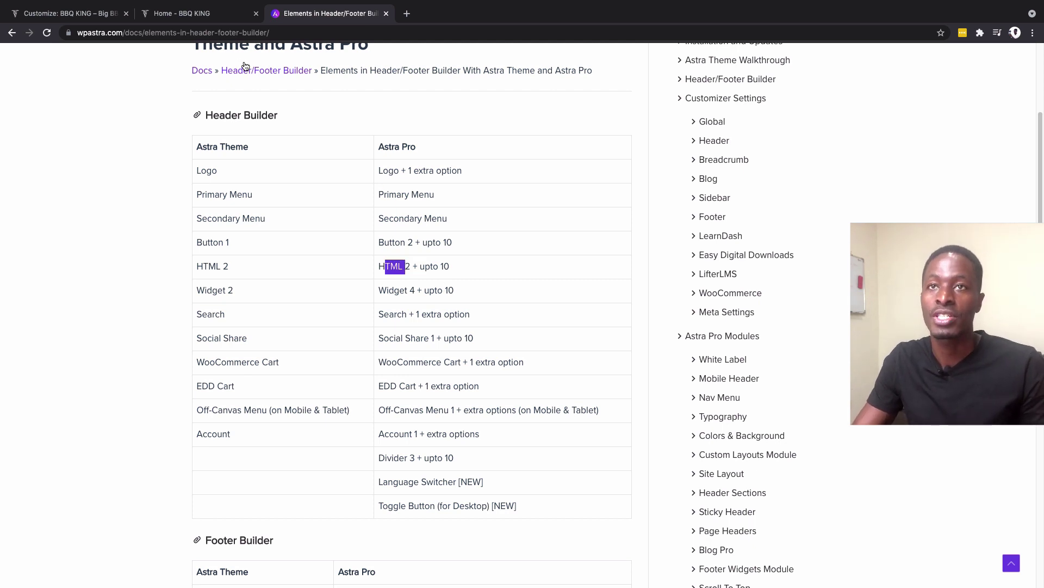
double_click(206, 171)
scroll(307, 238, "down", 3)
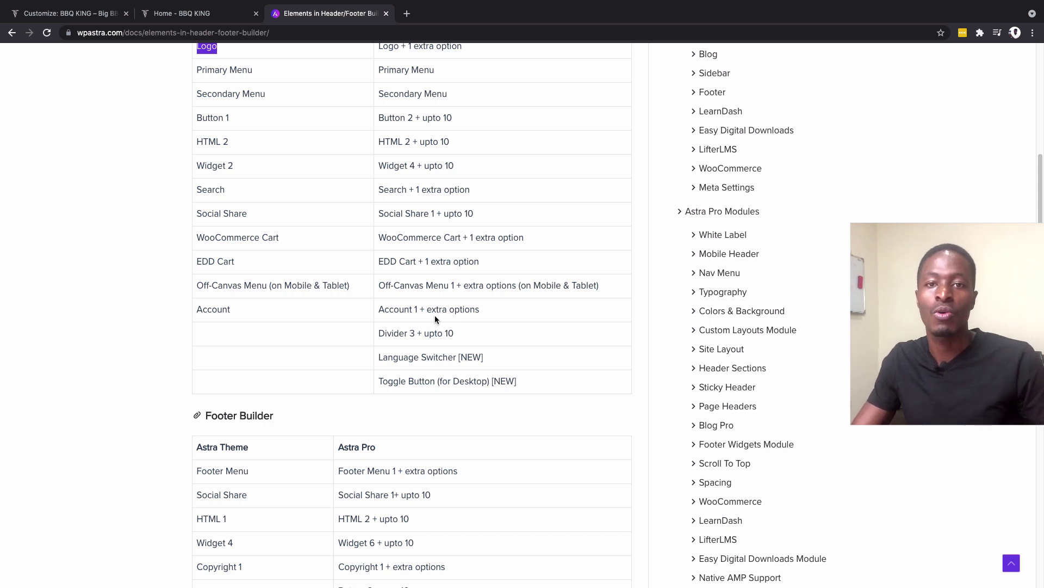
scroll(435, 315, "up", 1)
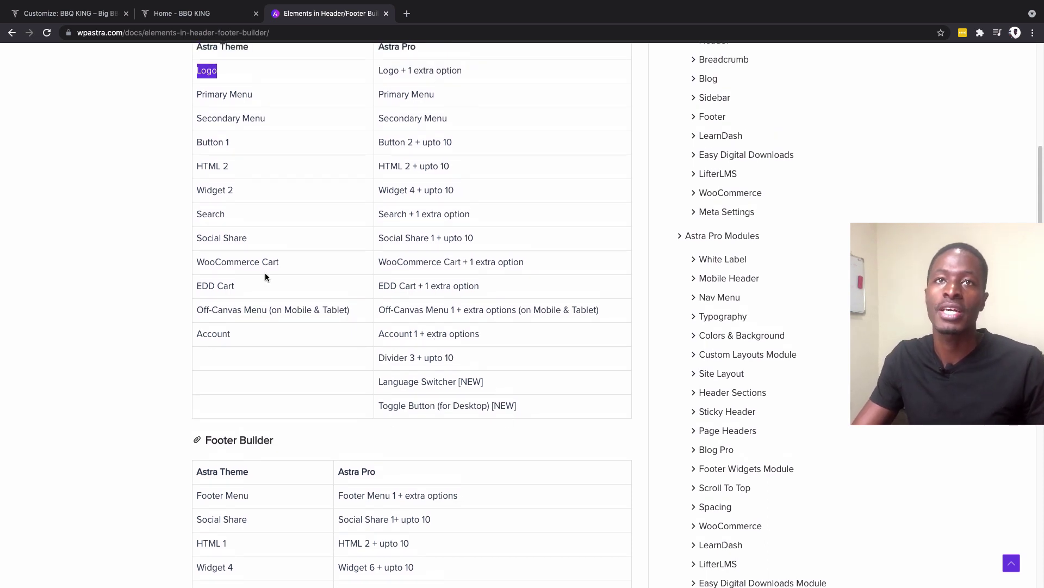
left_click(30, 12)
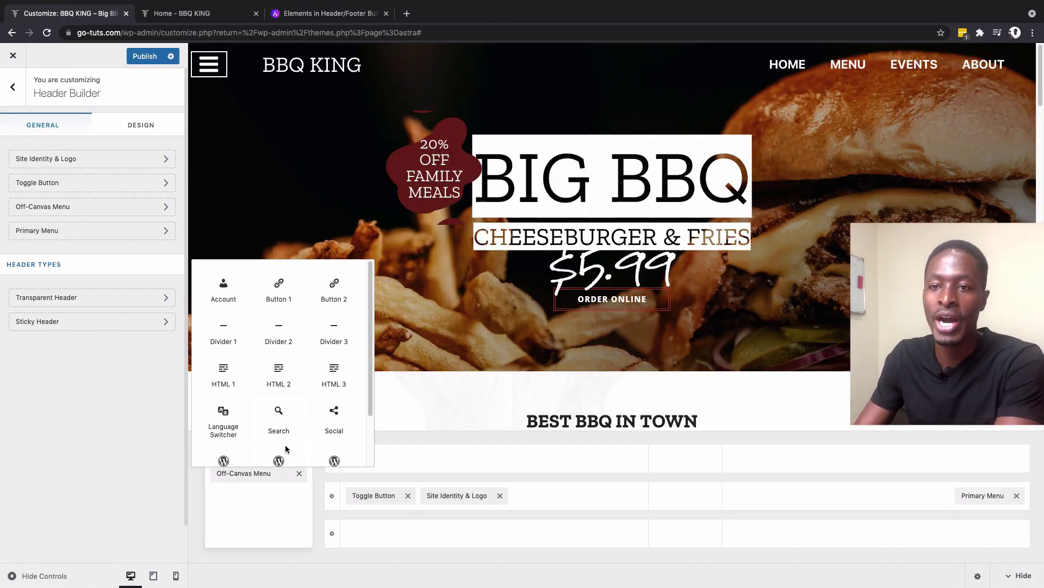
Step: Add the HTML 2 element to the Off Canvas area and insert the media library image of the meat burger with coleslaw
left_click(273, 380)
left_click(234, 496)
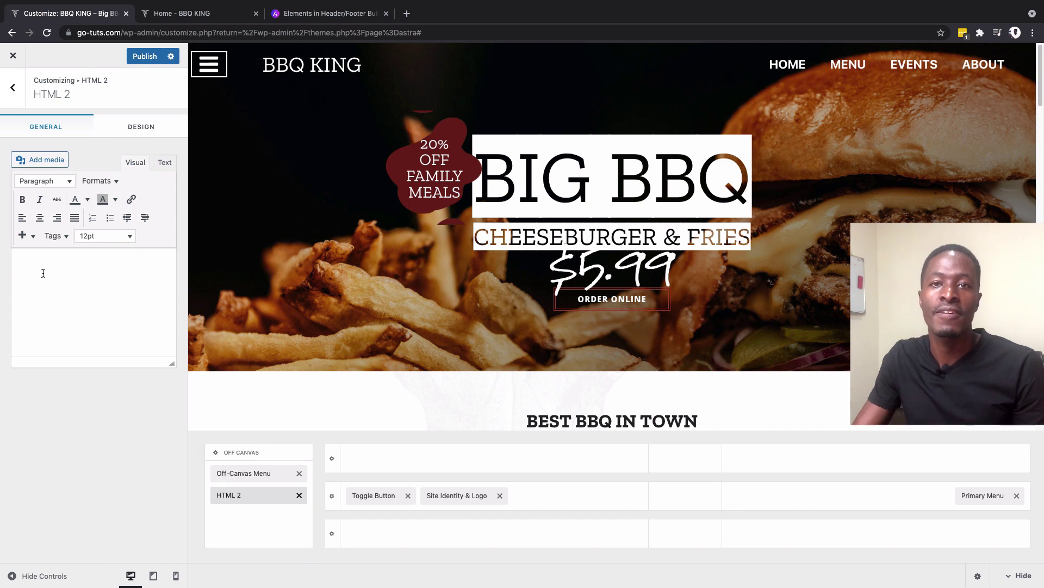
left_click(42, 159)
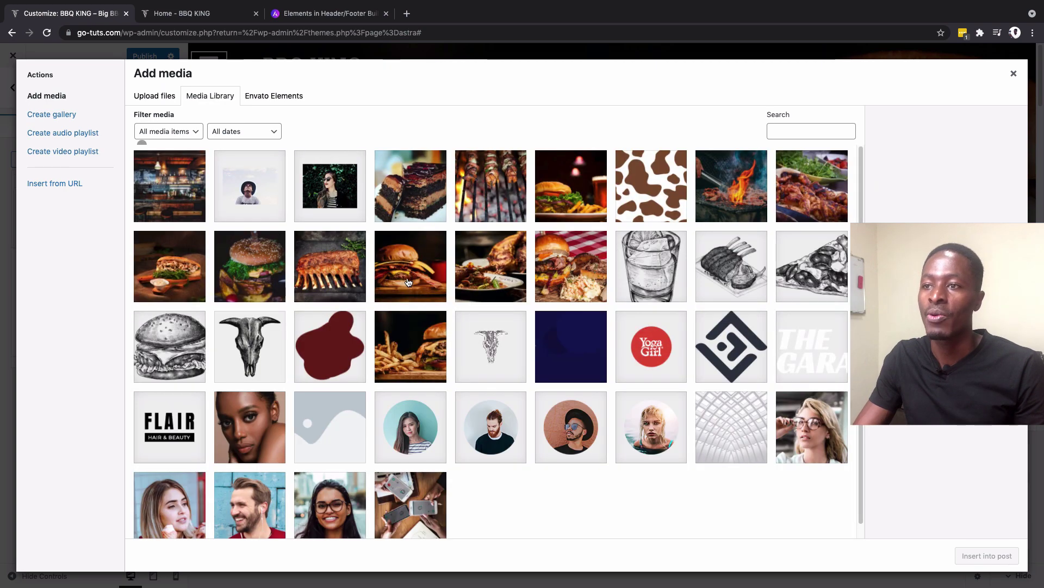
left_click(569, 258)
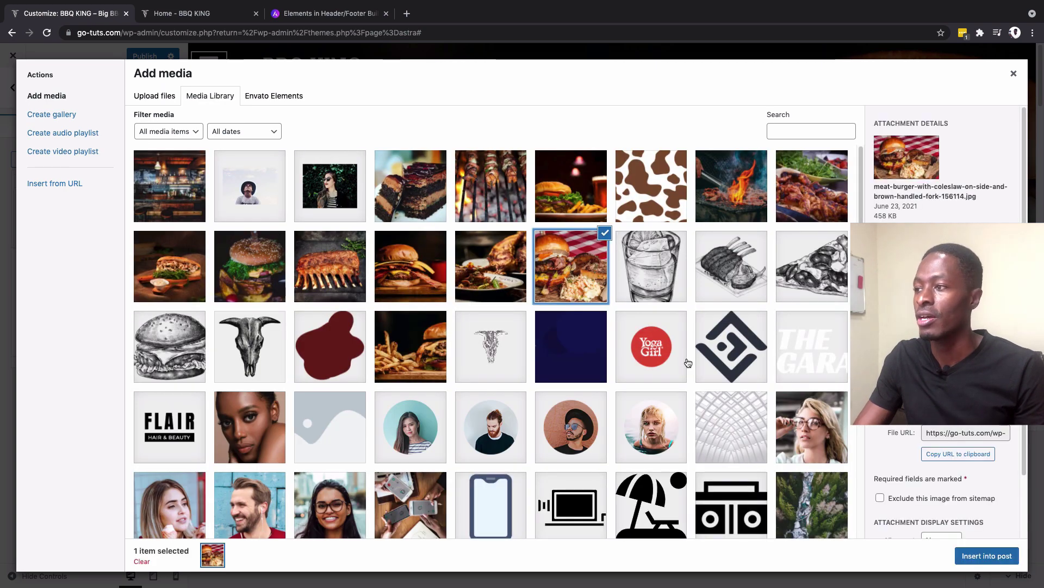
left_click(987, 566)
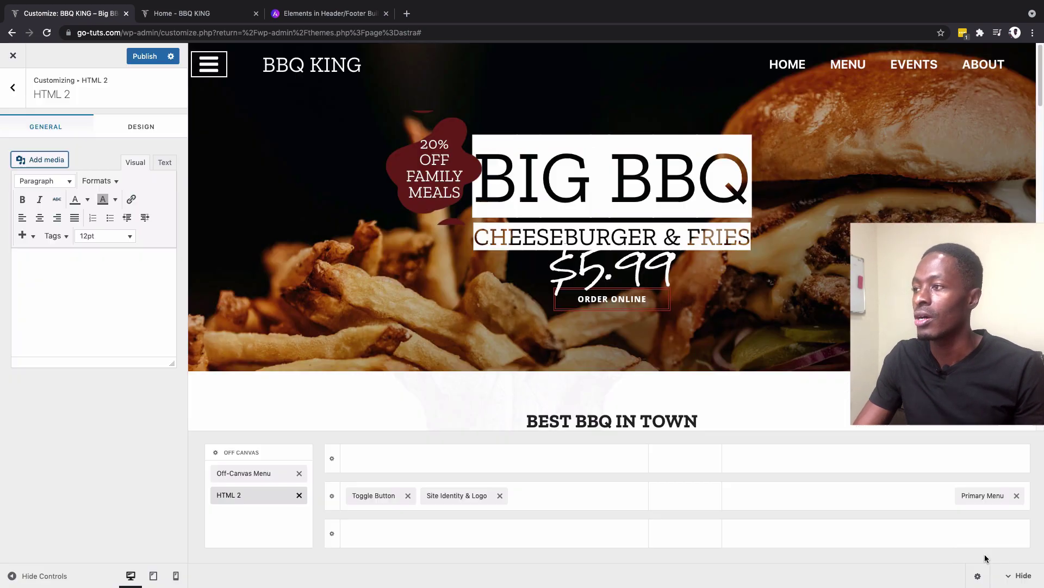
Step: Set the burger image's size to Large – 1024 × 683 in its image details and publish the changes
left_click(111, 294)
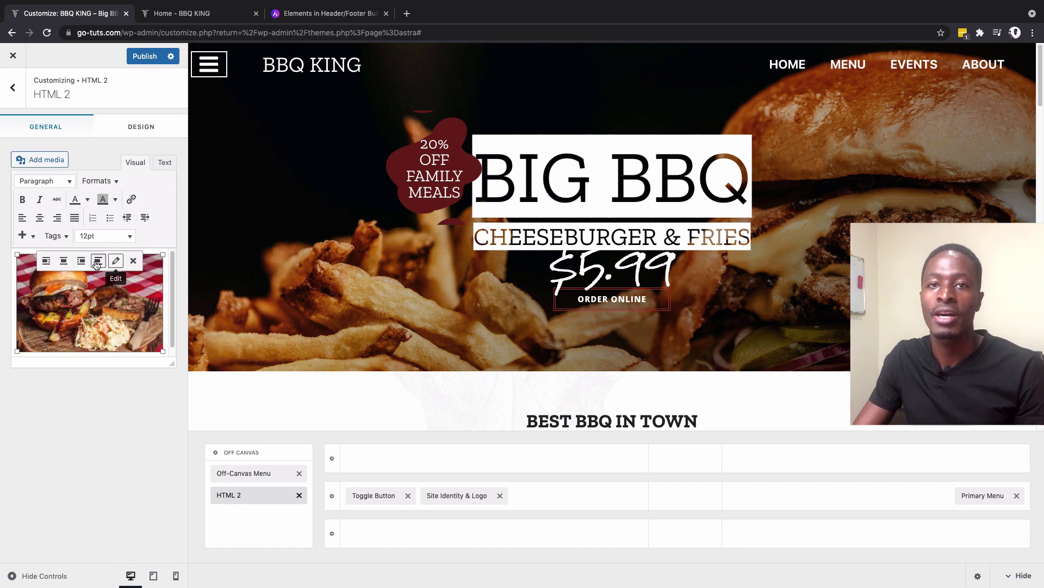
left_click(116, 261)
left_click(267, 229)
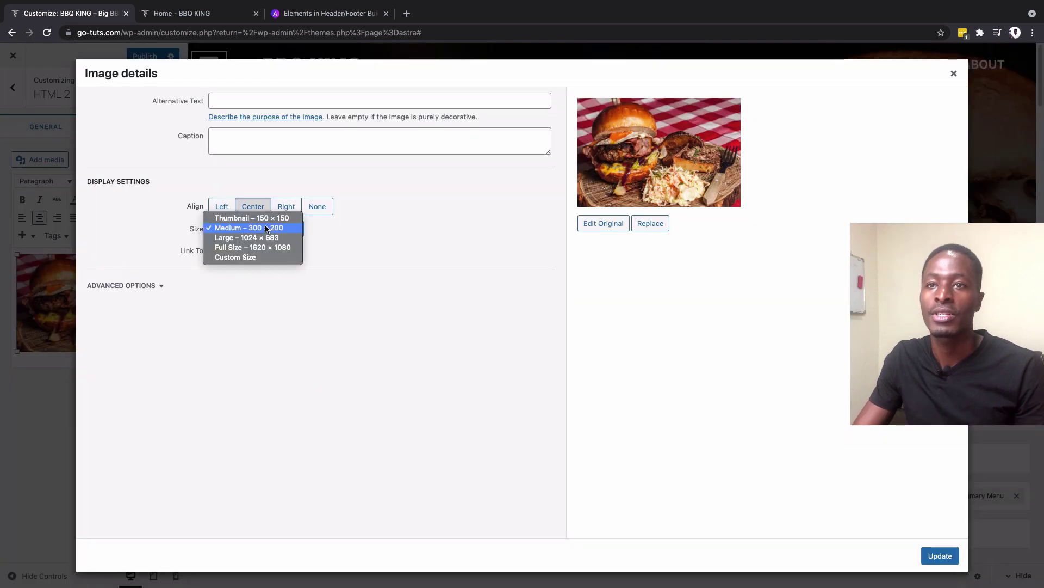
left_click(268, 239)
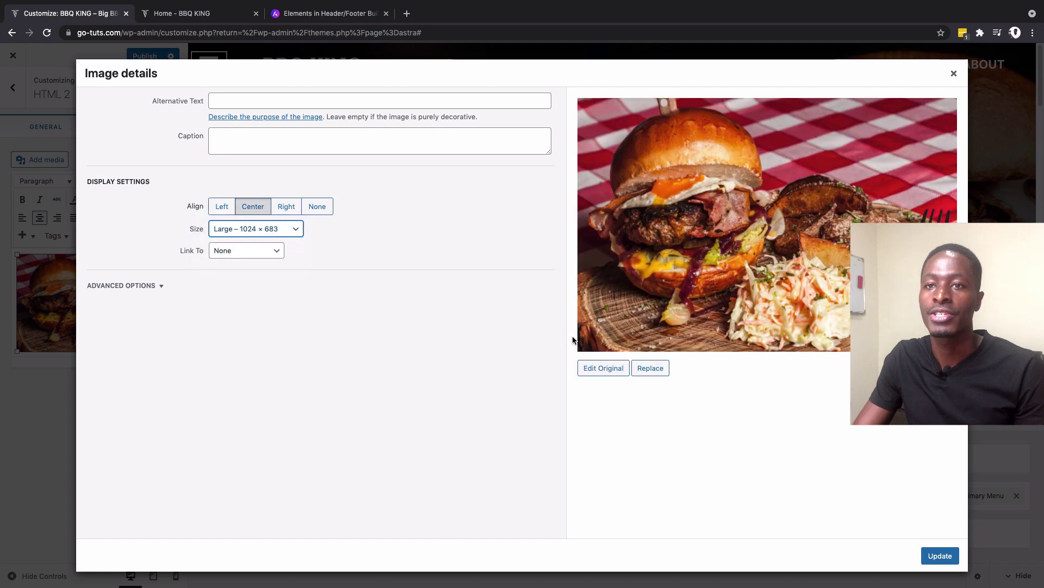
left_click(940, 556)
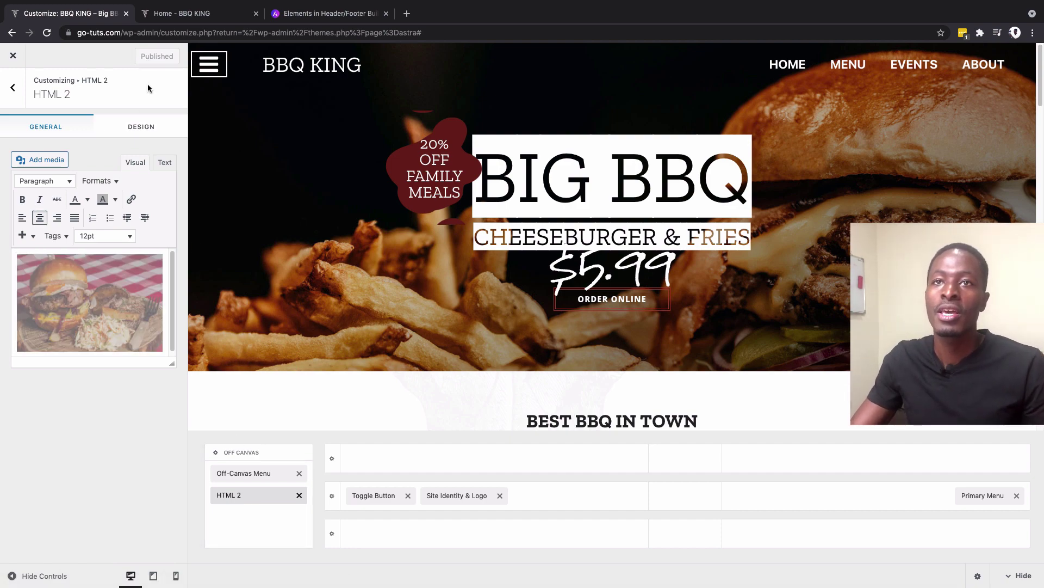
Step: Check the image in the off-canvas menu preview, add the Button 1 element to the Off Canvas area and open its settings
left_click(207, 67)
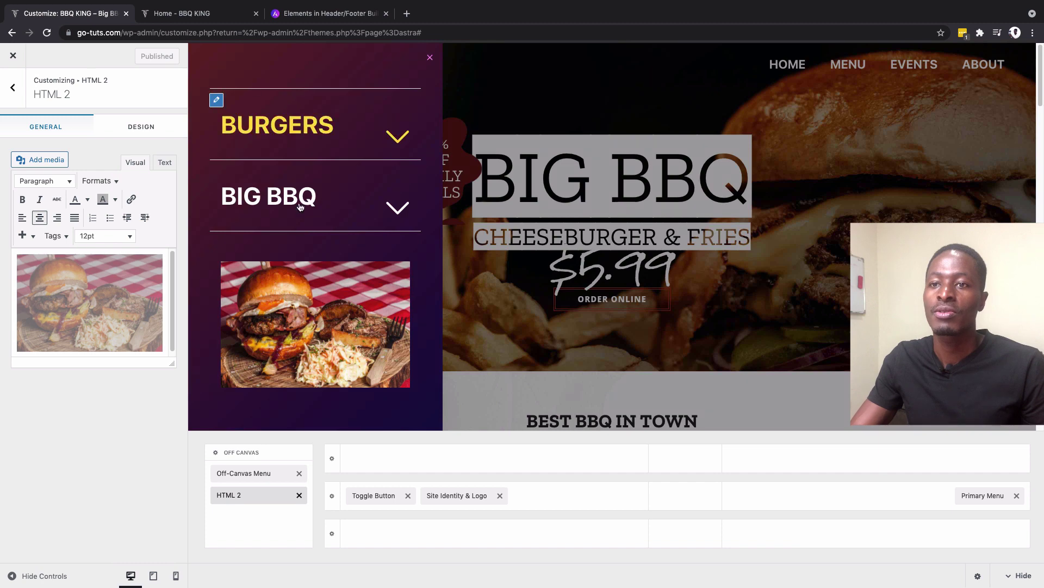
scroll(321, 204, "down", 3)
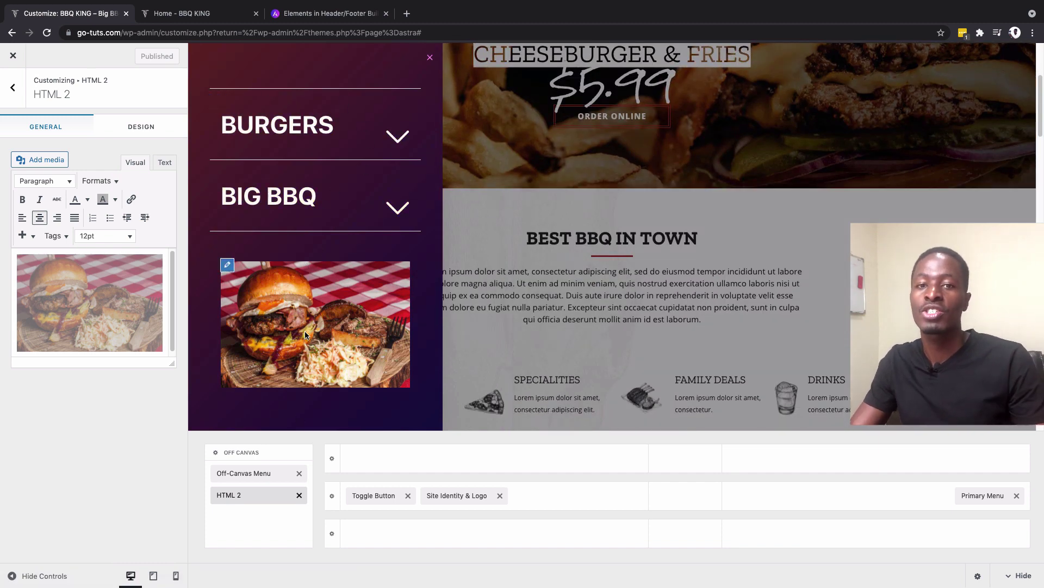
left_click(263, 505)
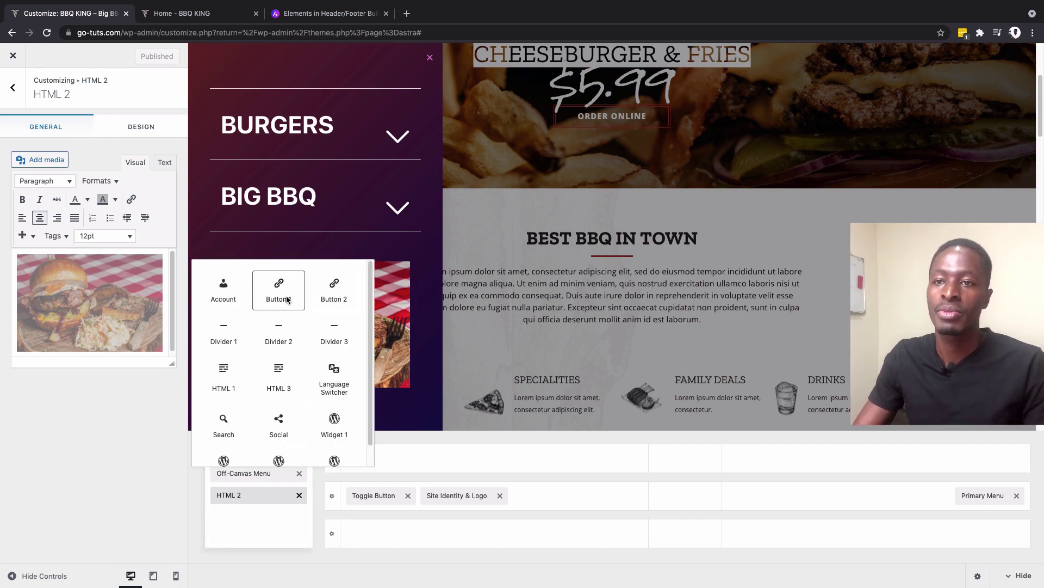
left_click(287, 299)
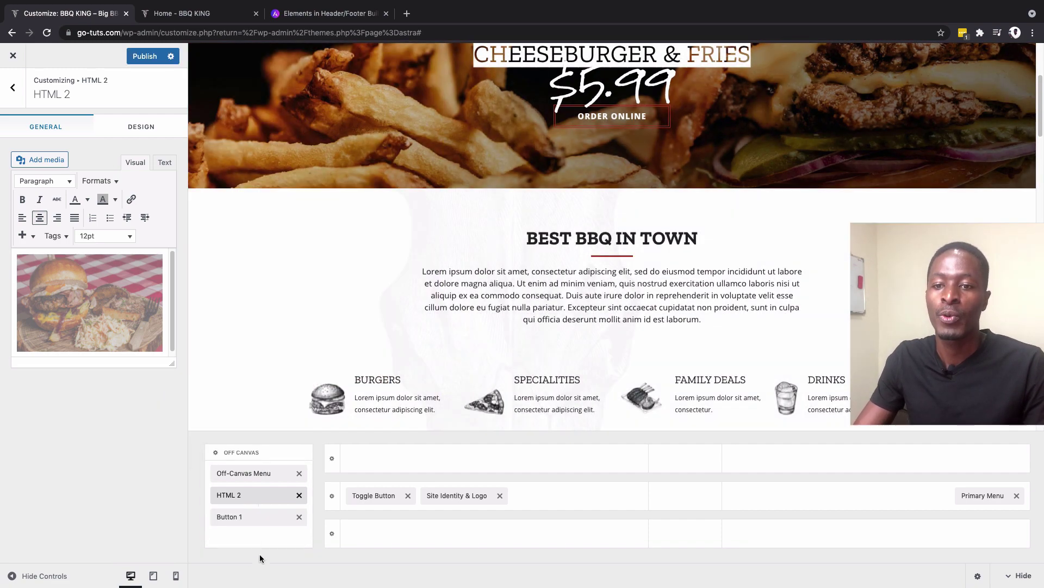
left_click(244, 517)
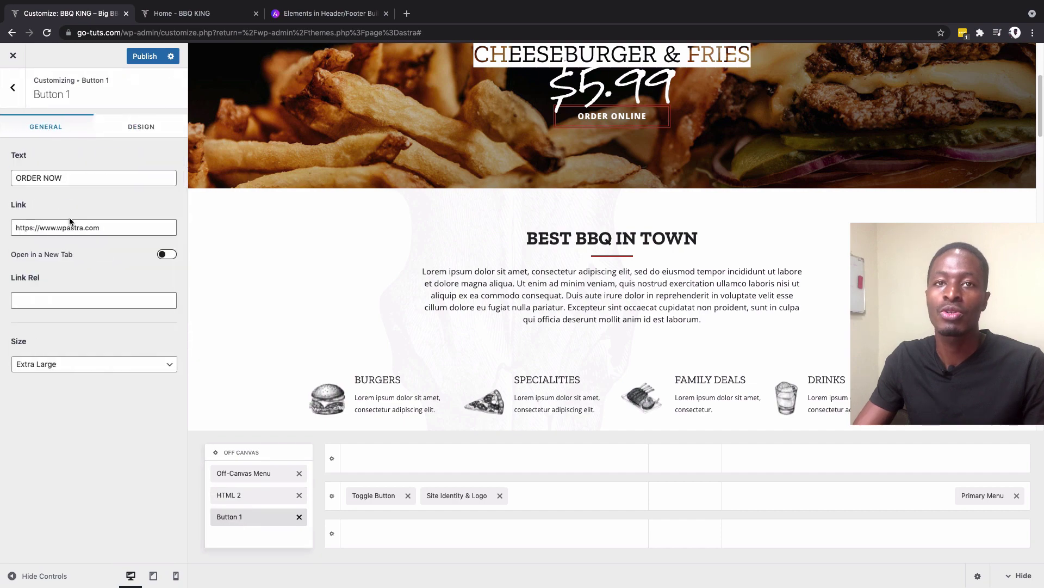
Step: Examine Button 1's text setting and view the button in the off-canvas menu preview
left_click_drag(16, 178, 64, 183)
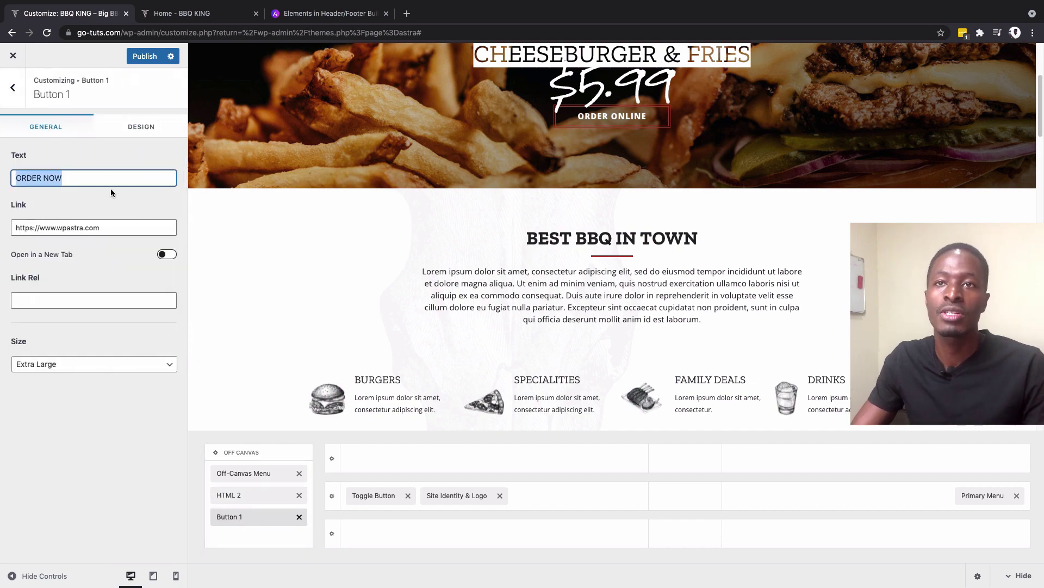
scroll(266, 81, "up", 5)
left_click(210, 51)
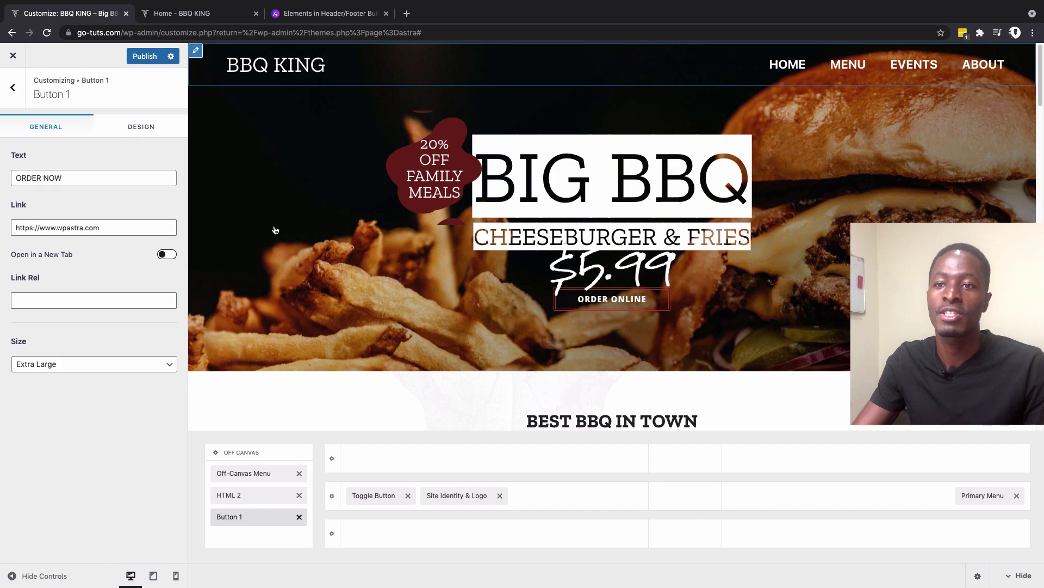
scroll(289, 323, "down", 2)
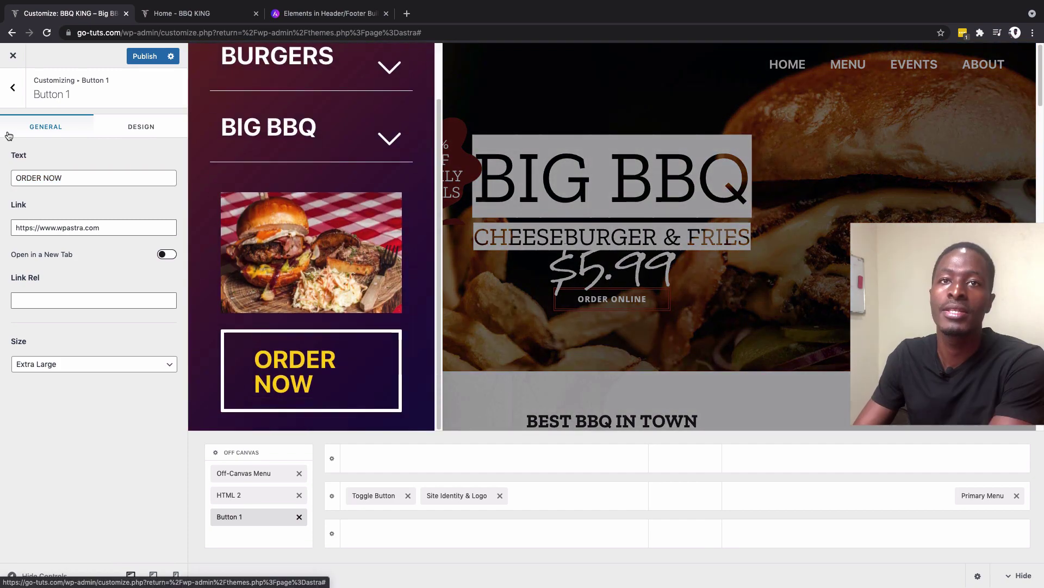
Step: Try a different normal text color for Button 1 in its design settings and reset it
left_click(142, 128)
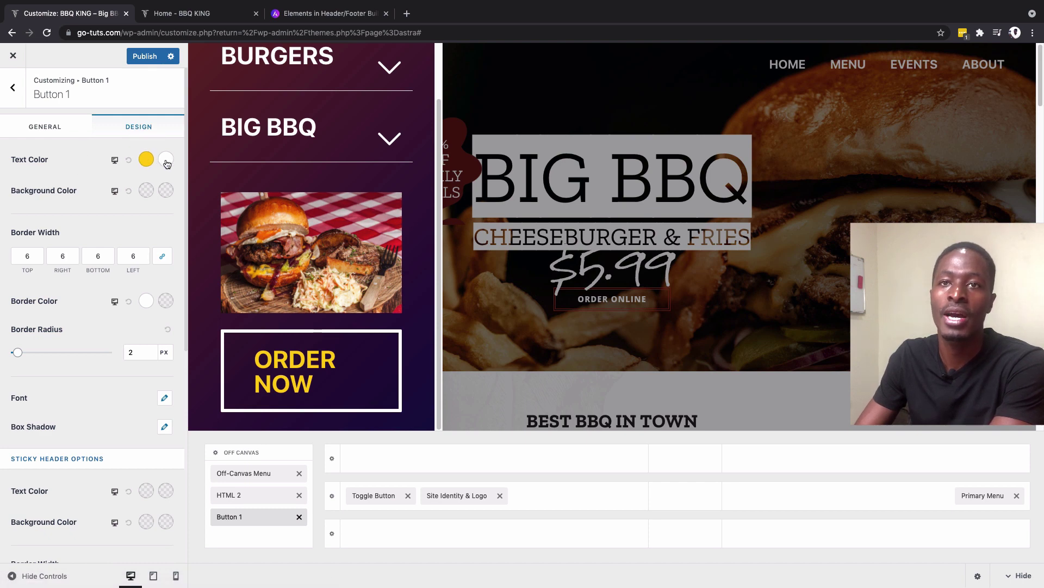
left_click(145, 161)
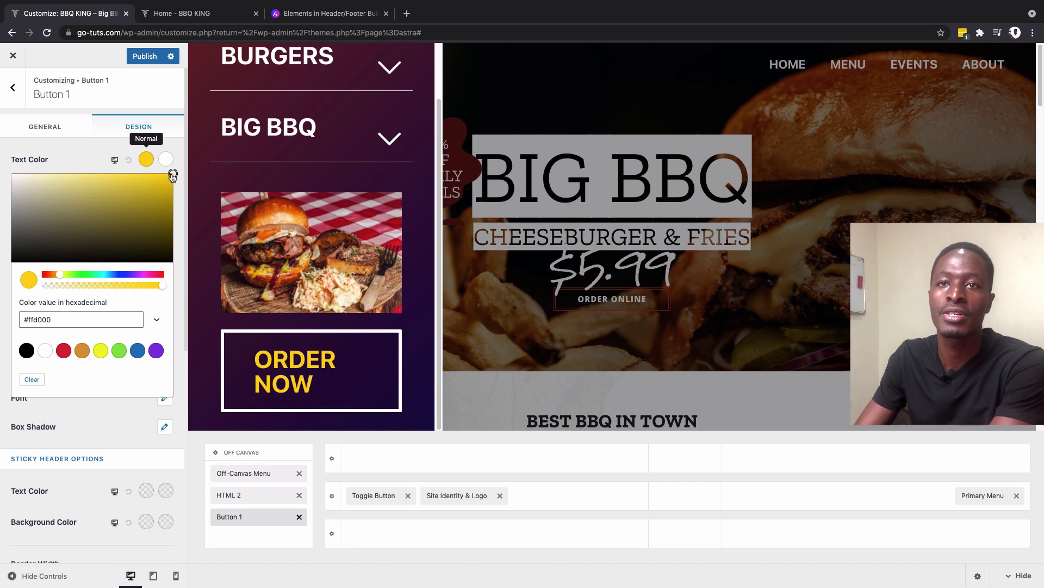
left_click_drag(173, 175, 23, 210)
left_click(128, 160)
Step: Try border widths of 2 and 21 on Button 1, and restore the width to 6 on all sides
scroll(19, 257, "down", 1)
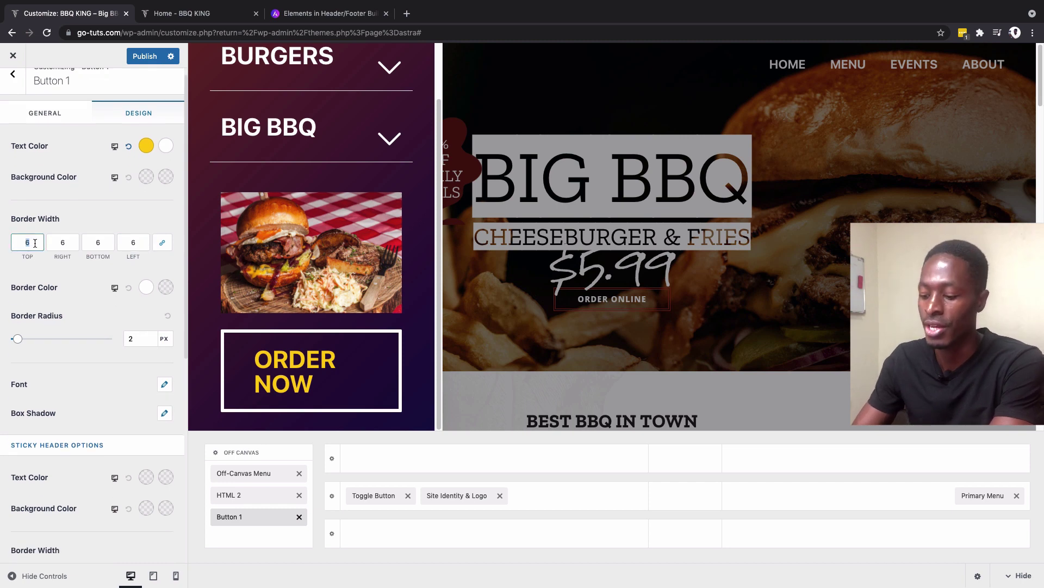
type("2")
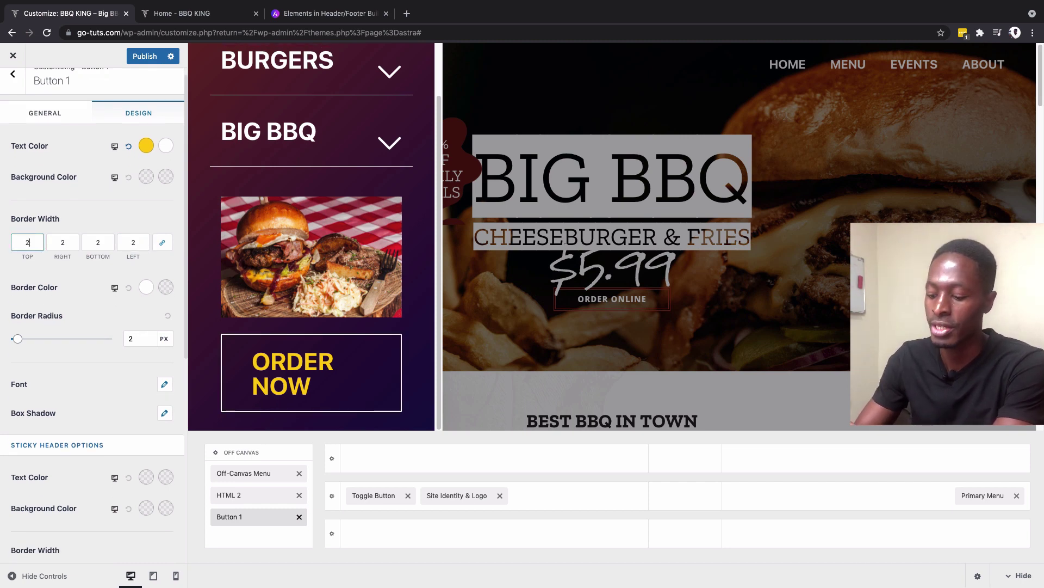
type("1")
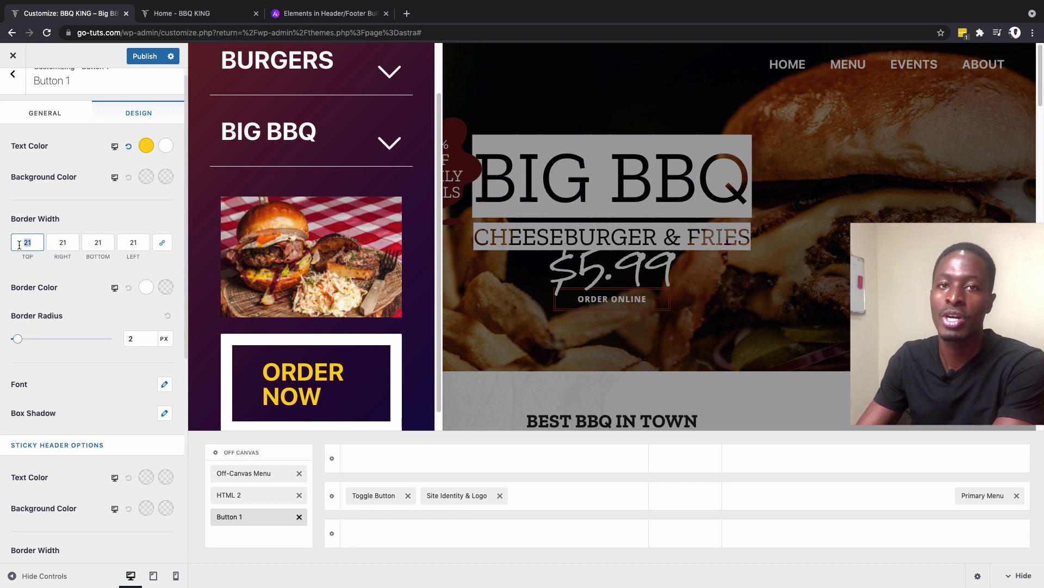
type("6")
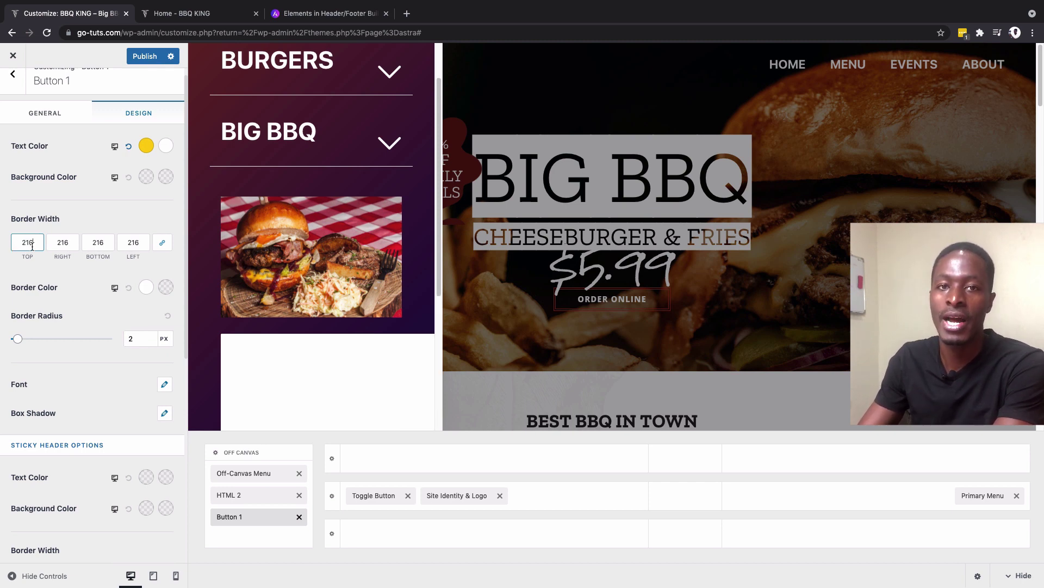
key("BackSpace")
key("BackSpace")
key("BackSpace")
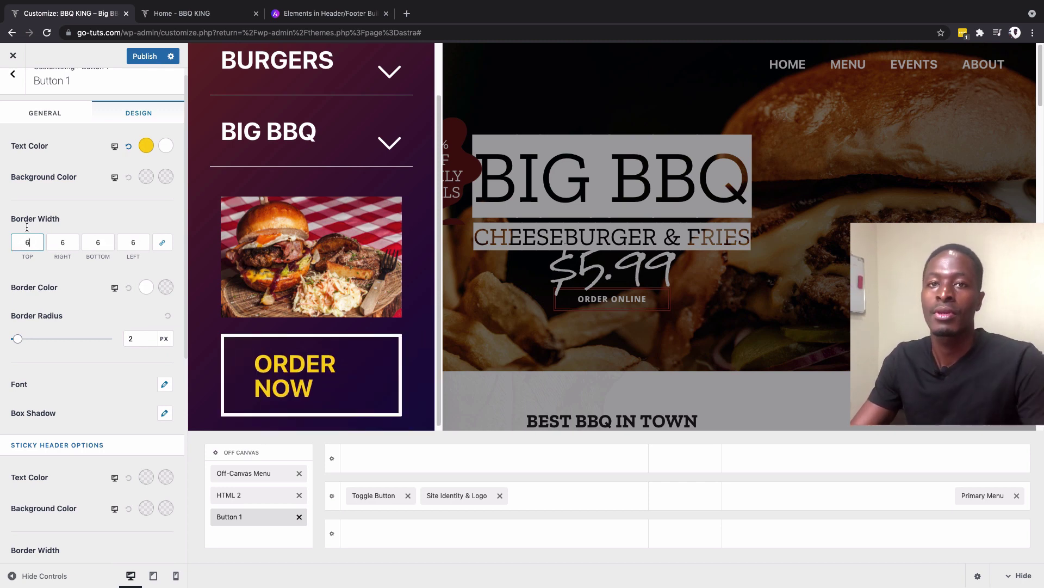
type("6")
Step: Look through Button 1's border radius and font settings, and close the font options without changes
scroll(29, 230, "down", 3)
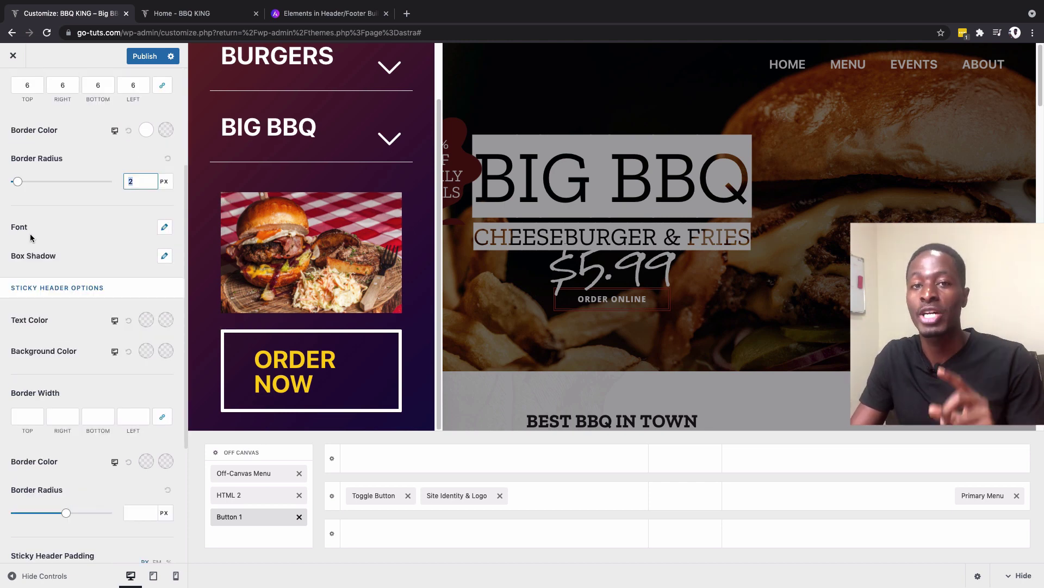
left_click(165, 228)
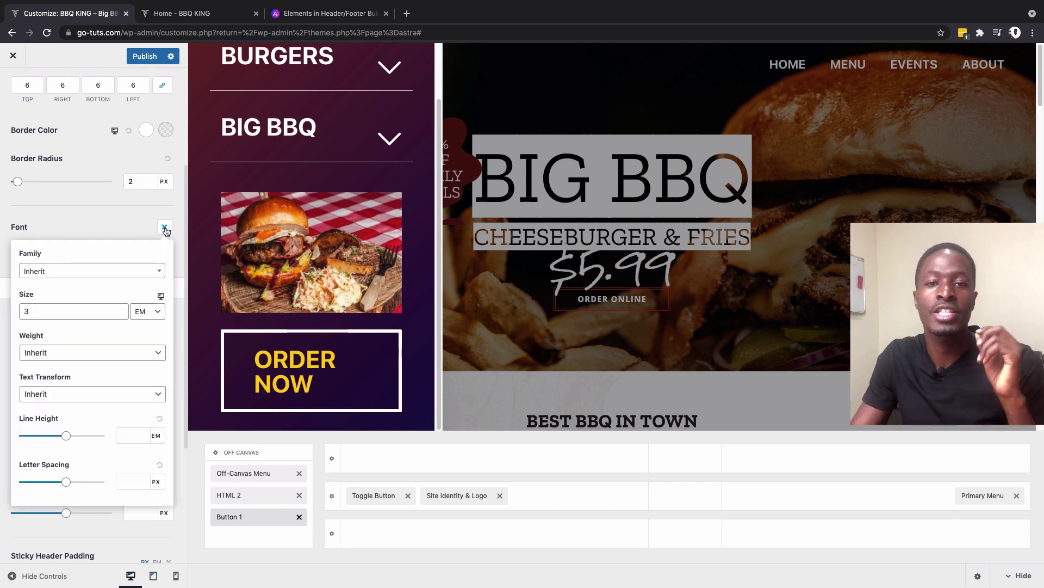
left_click(165, 228)
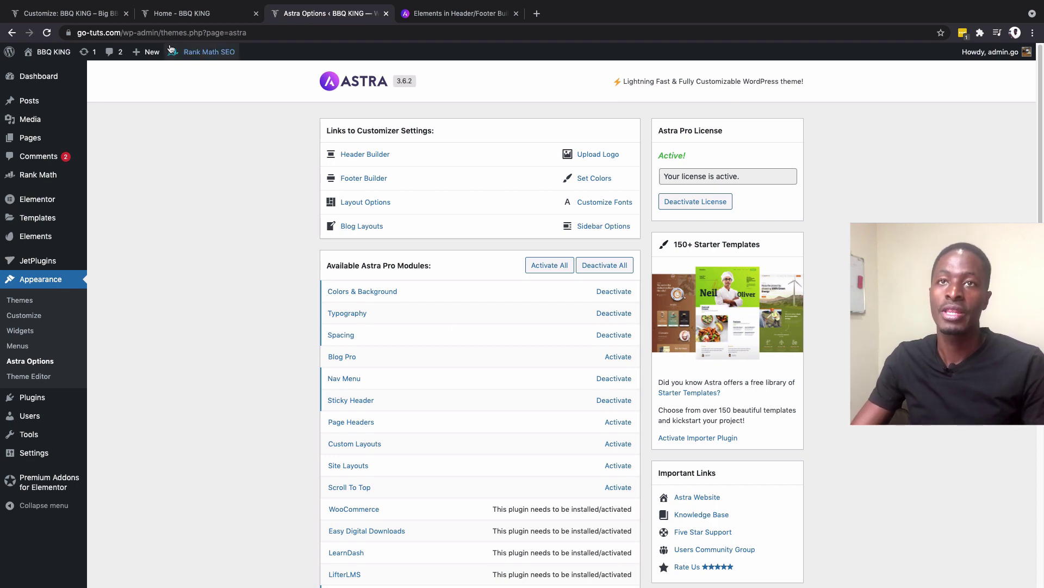
Step: Return to the Customizer's header builder and add a Social element to the Off Canvas area below Button 1
left_click(103, 13)
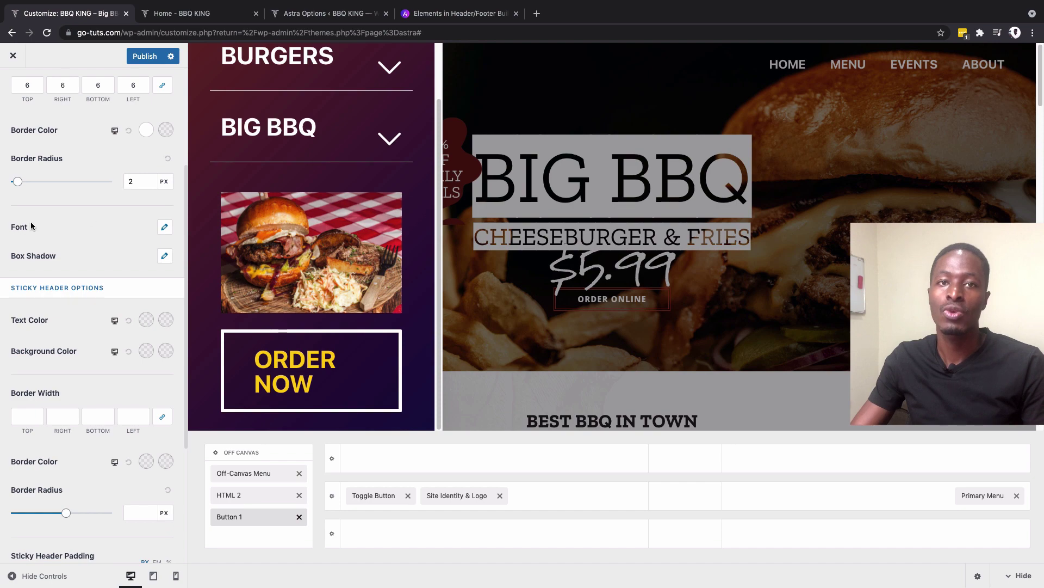
left_click(326, 13)
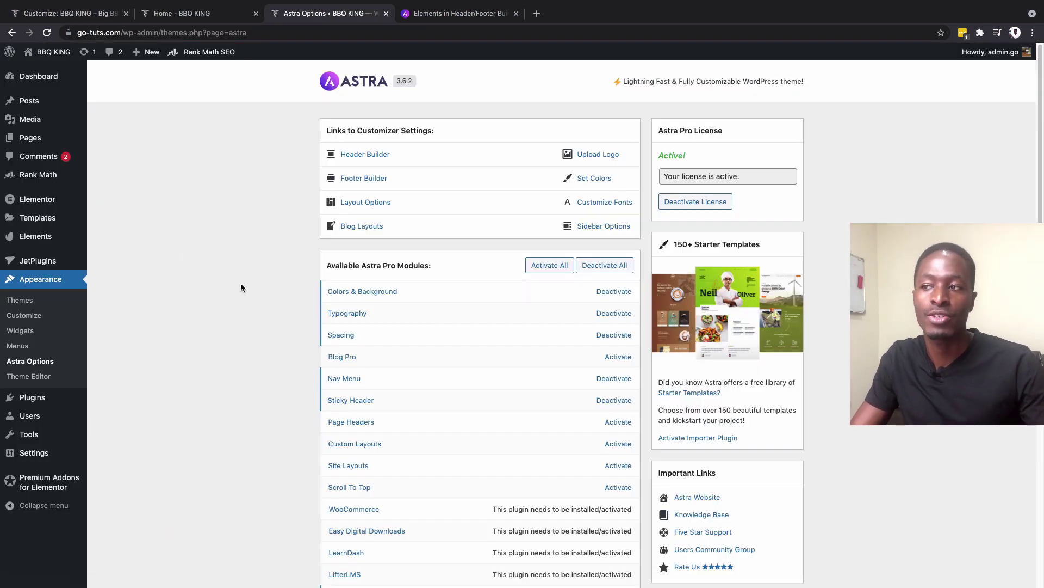
key("ctrl+1")
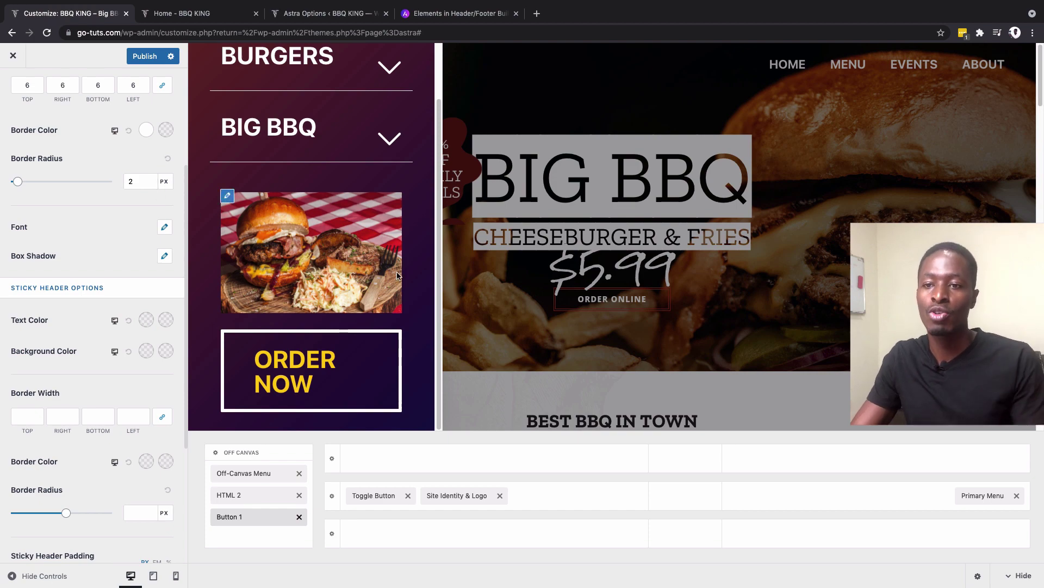
scroll(395, 304, "down", 5)
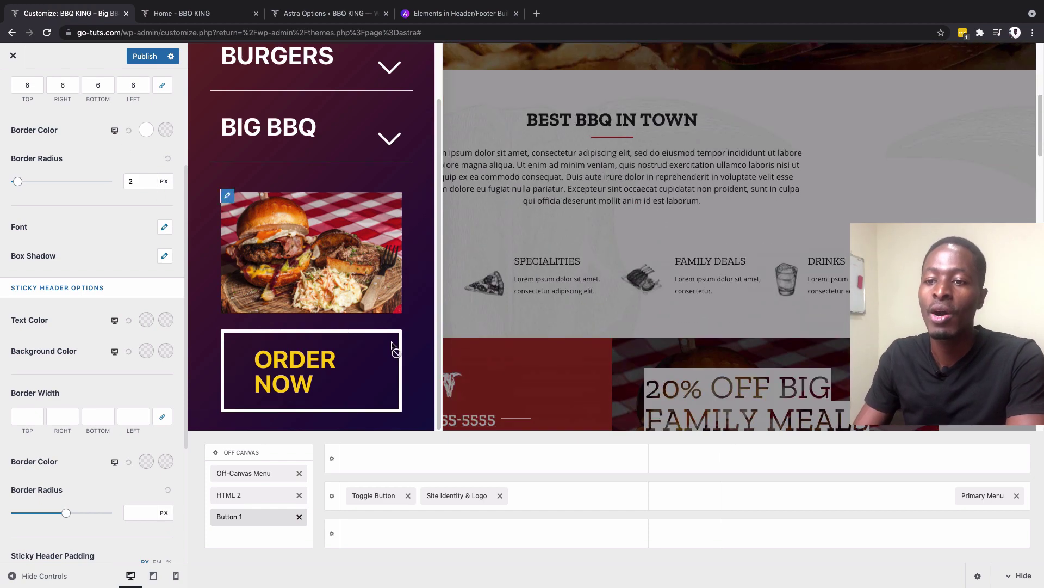
left_click(254, 538)
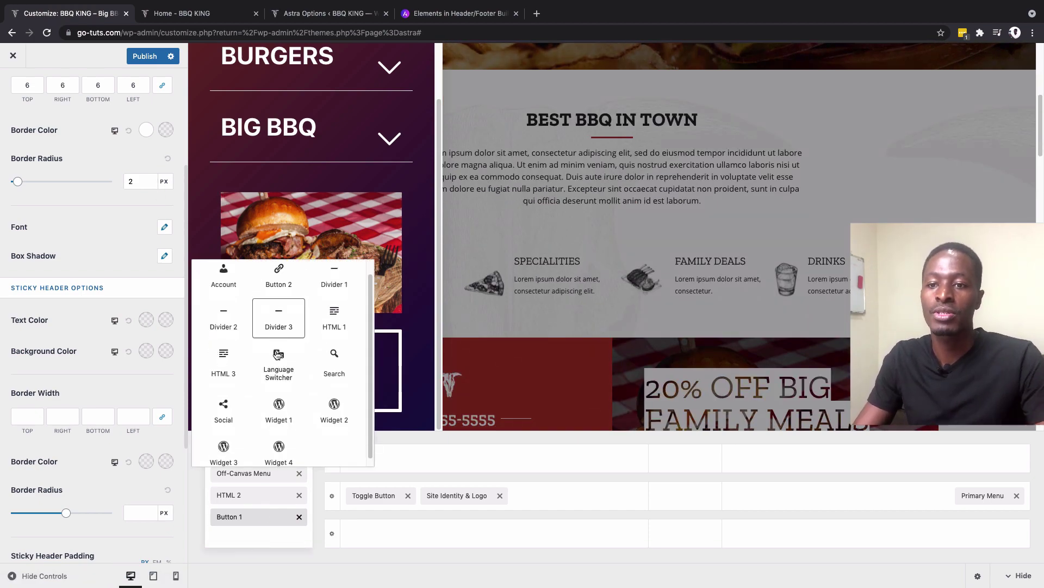
scroll(280, 354, "down", 1)
scroll(281, 354, "up", 1)
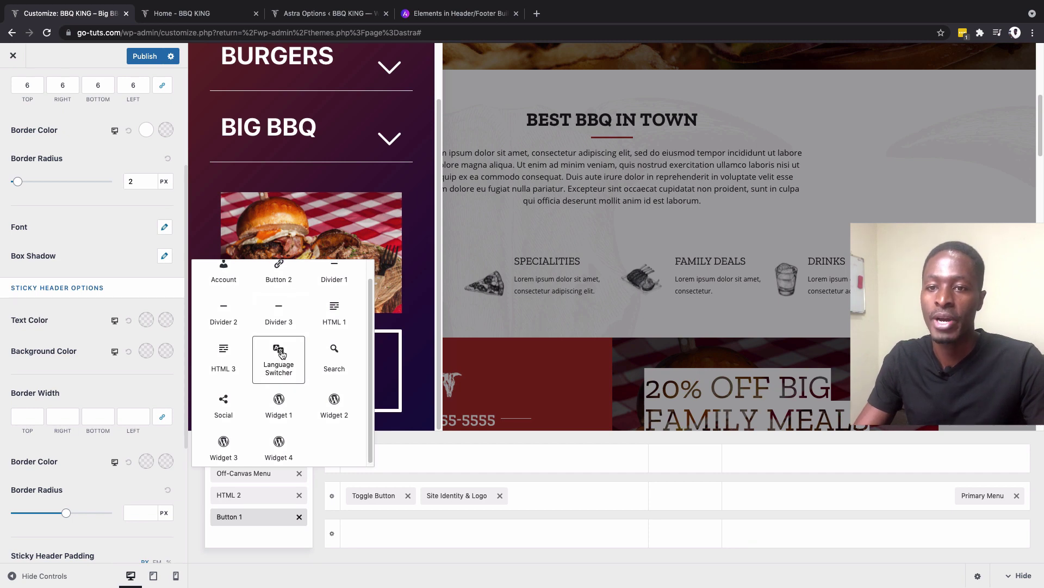
scroll(282, 354, "up", 1)
left_click(229, 416)
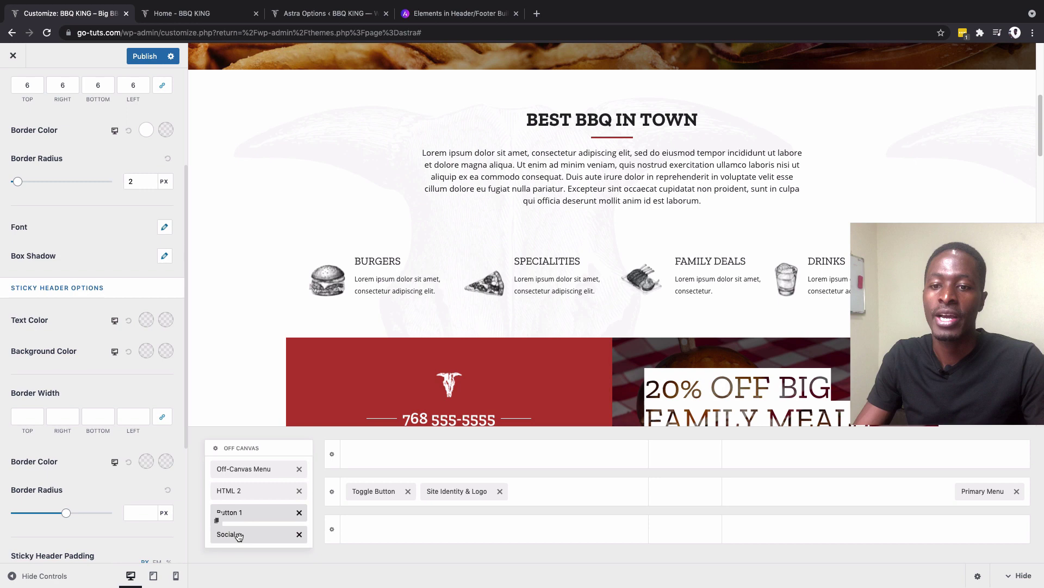
Step: Add a Trip Advisor icon to the Social element and place it between WhatsApp and Facebook
left_click(238, 535)
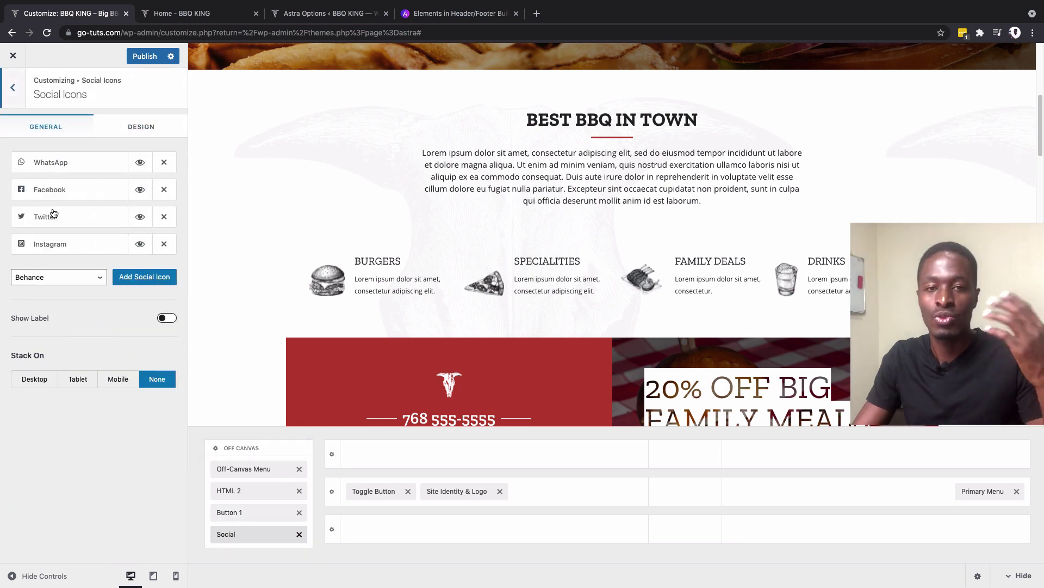
left_click(60, 277)
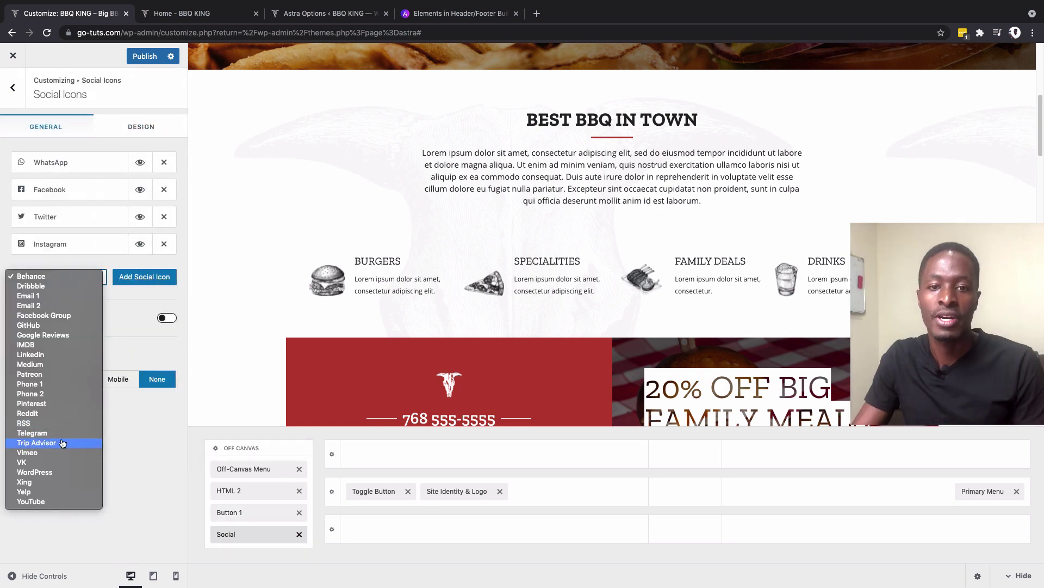
left_click(63, 444)
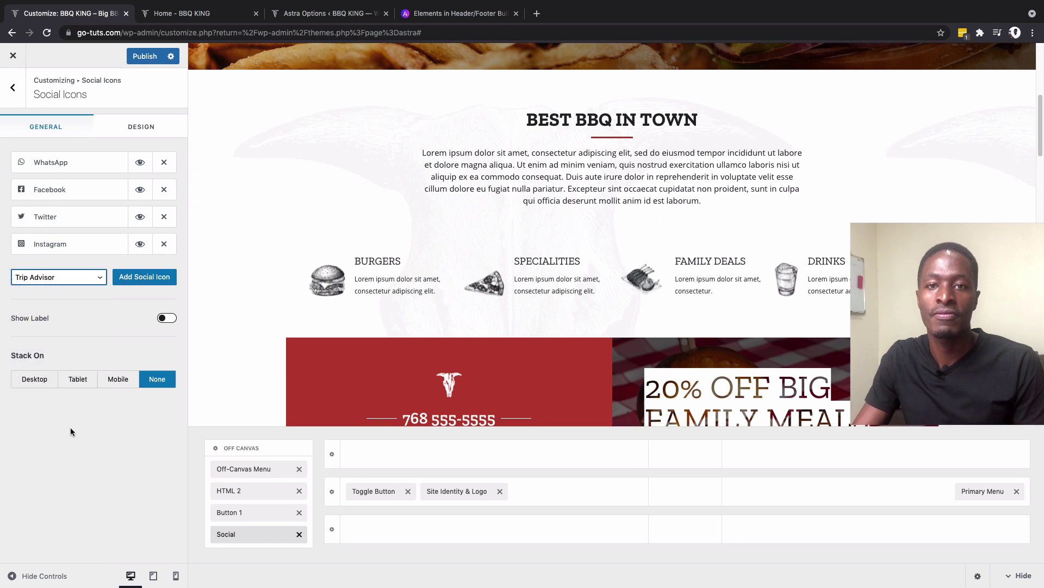
left_click(140, 278)
left_click_drag(66, 271, 67, 190)
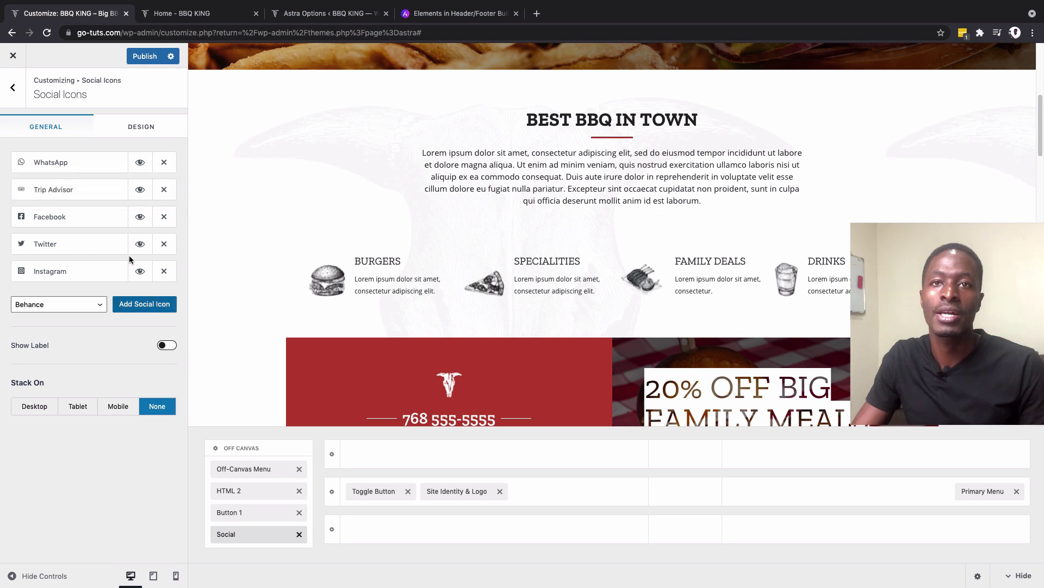
Step: Try the Official color type in the social icons' design settings and switch back to Custom
left_click(138, 126)
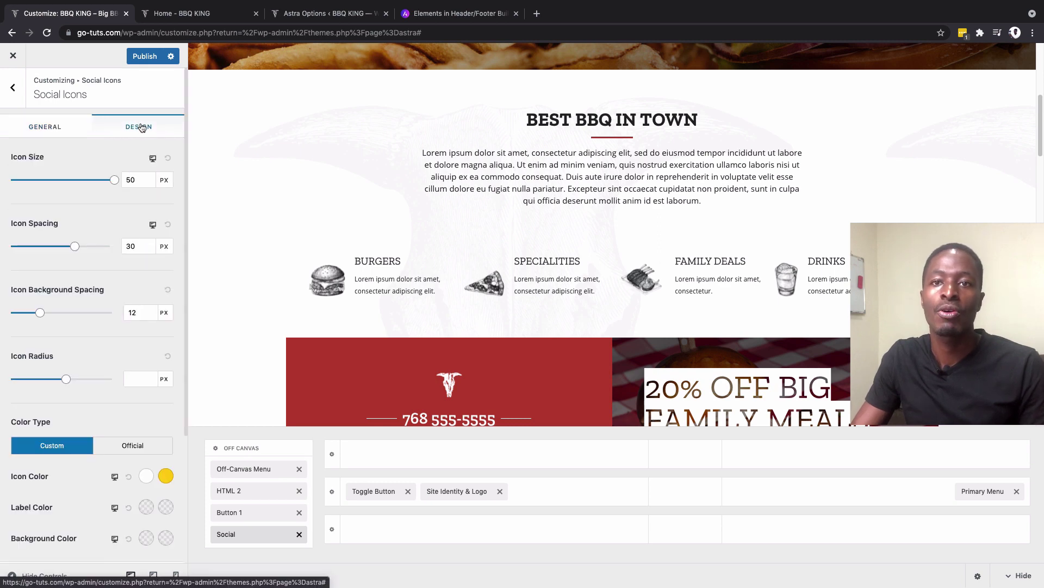
scroll(143, 394, "down", 5)
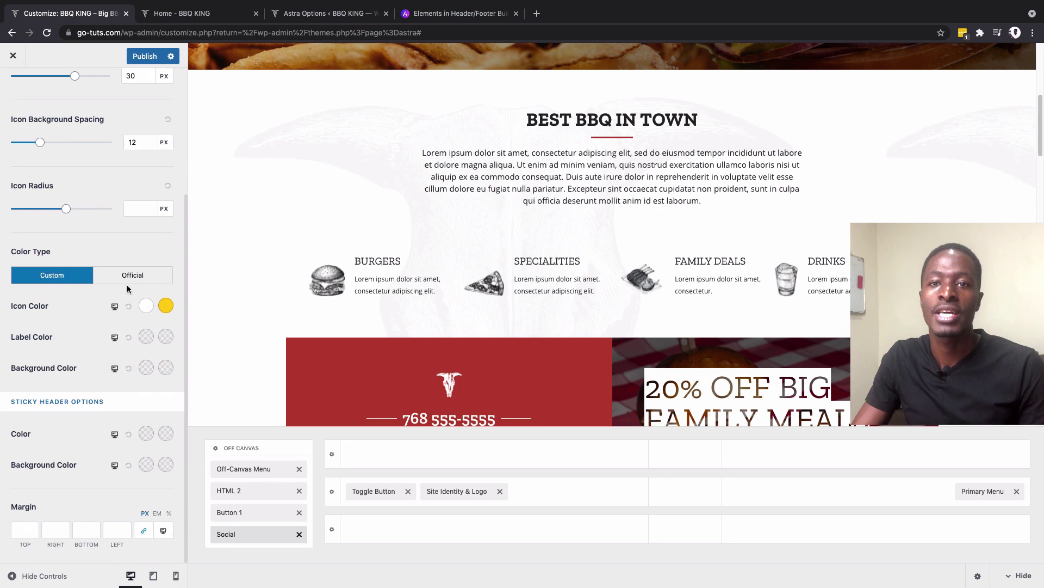
scroll(129, 288, "up", 3)
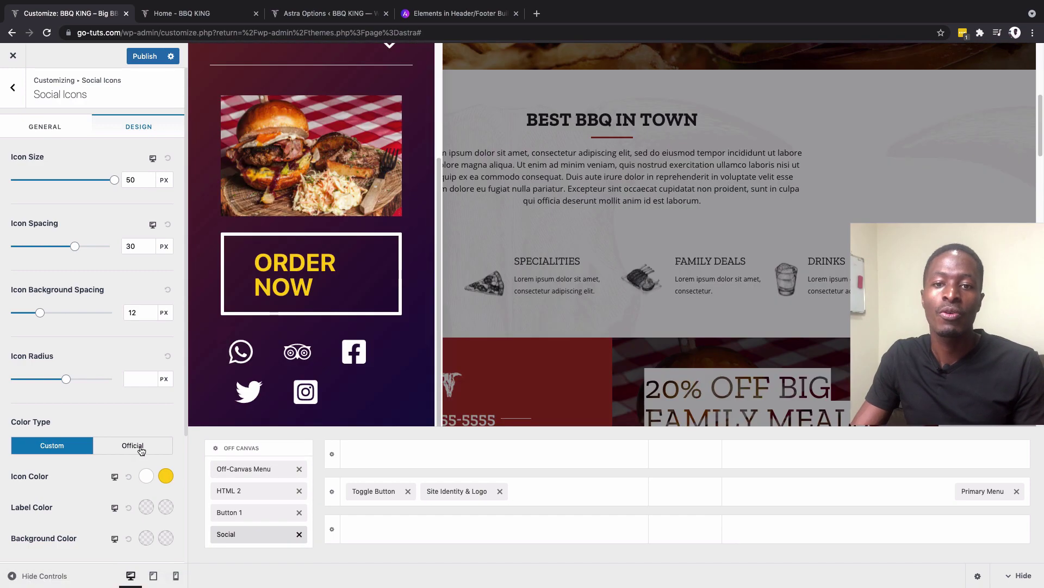
left_click(152, 447)
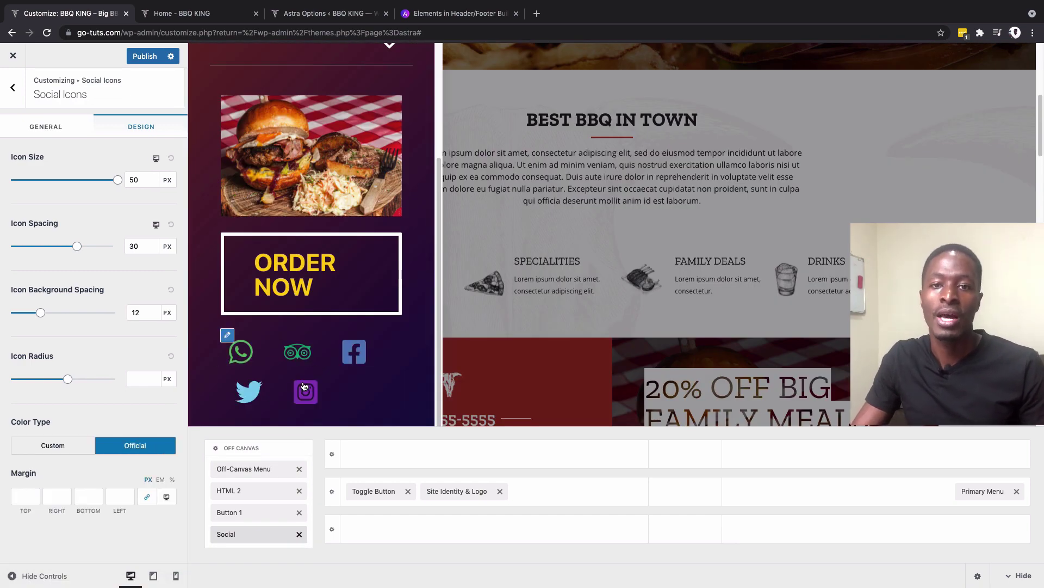
left_click(52, 446)
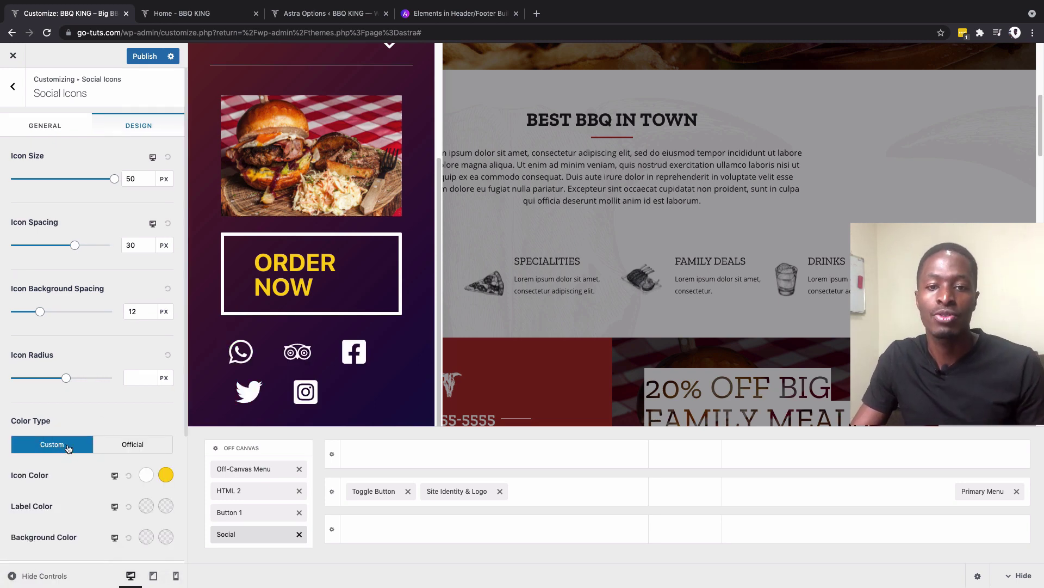
scroll(66, 441, "down", 3)
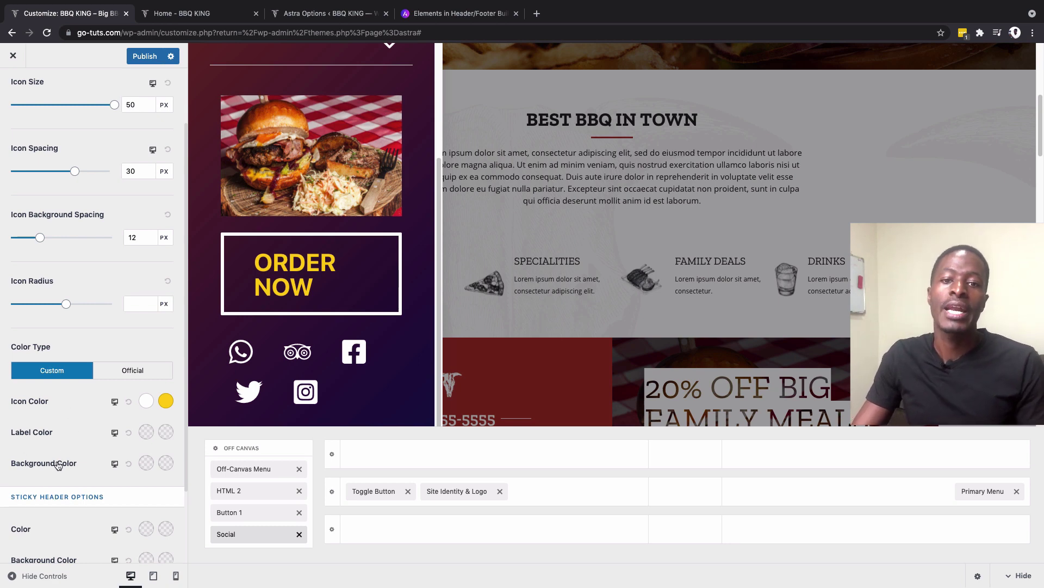
Step: Bring up the Off-Canvas Menu settings, and expand and collapse the BURGERS submenu in the preview
left_click(229, 511)
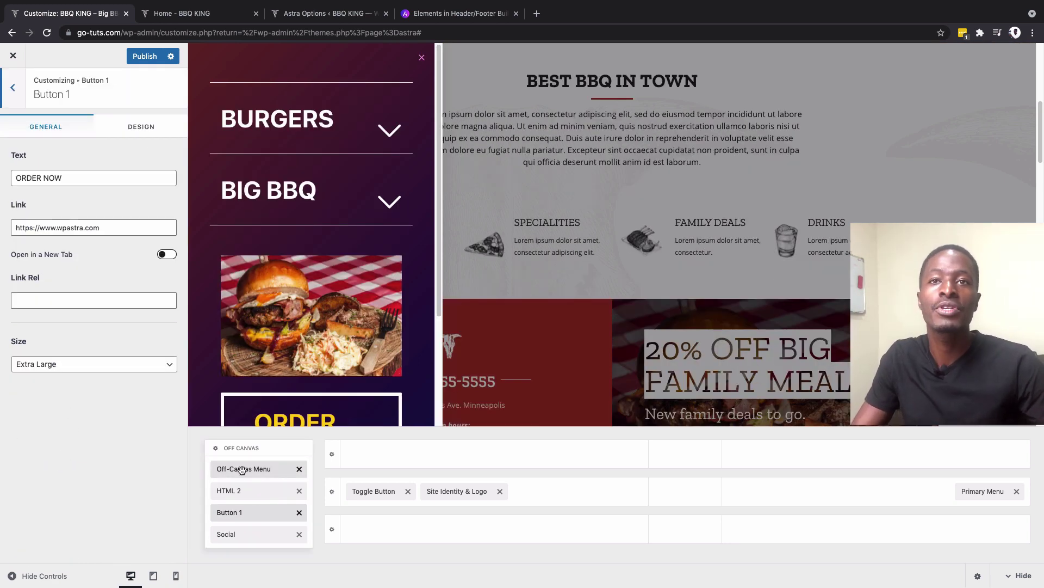
left_click(242, 469)
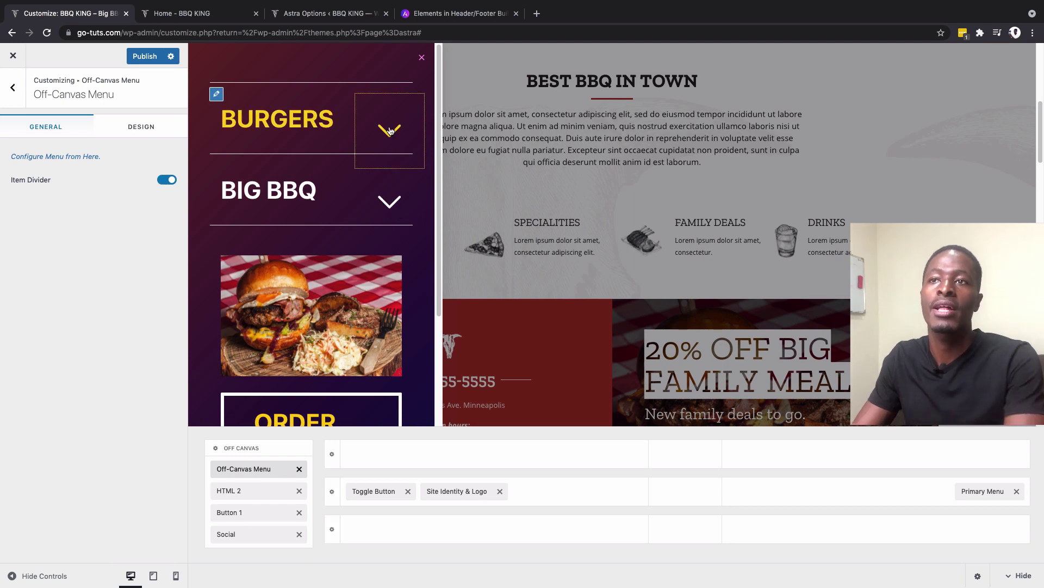
left_click(390, 131)
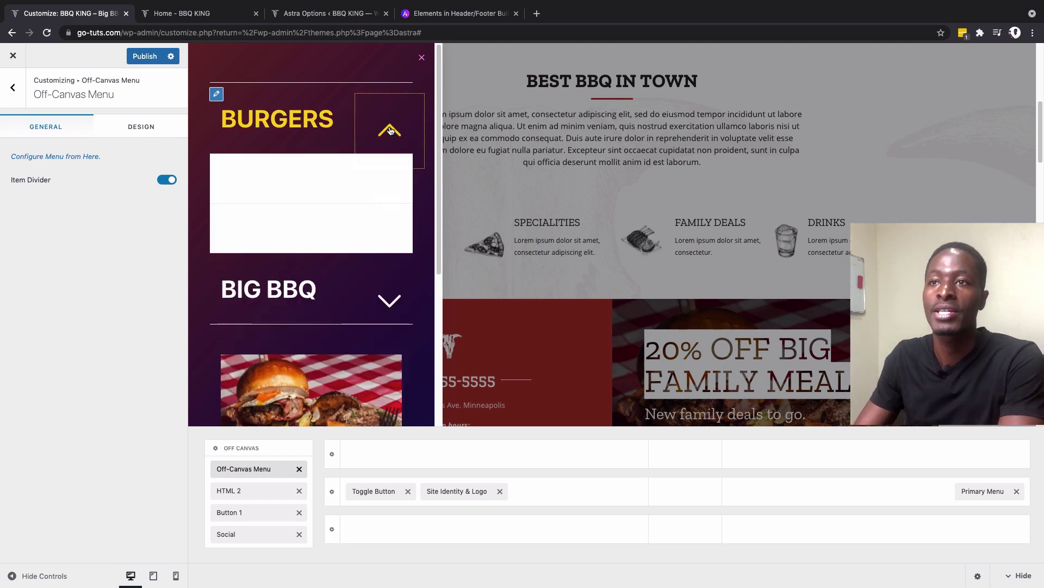
left_click(390, 130)
left_click(390, 131)
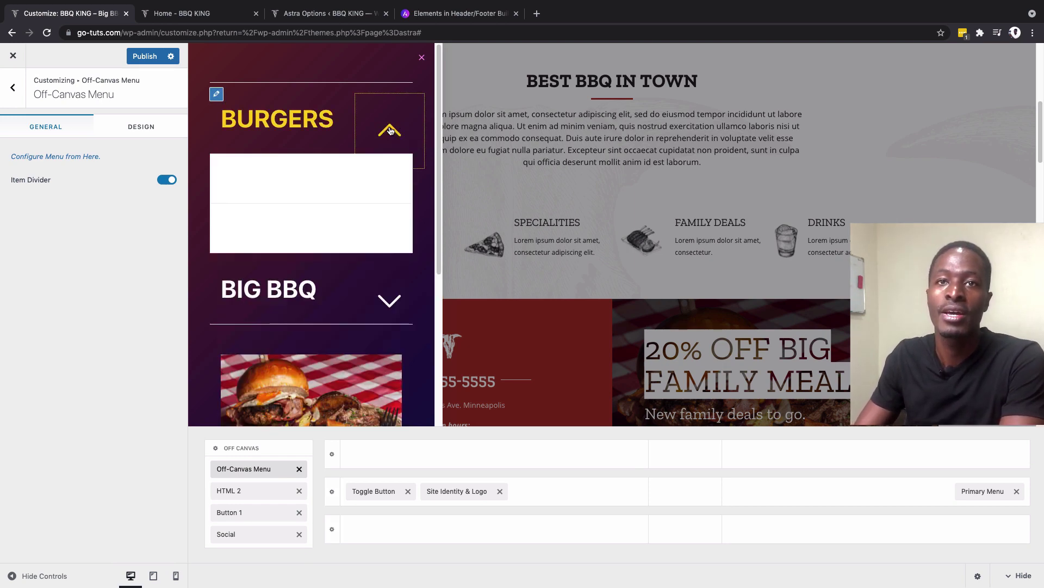
left_click(390, 131)
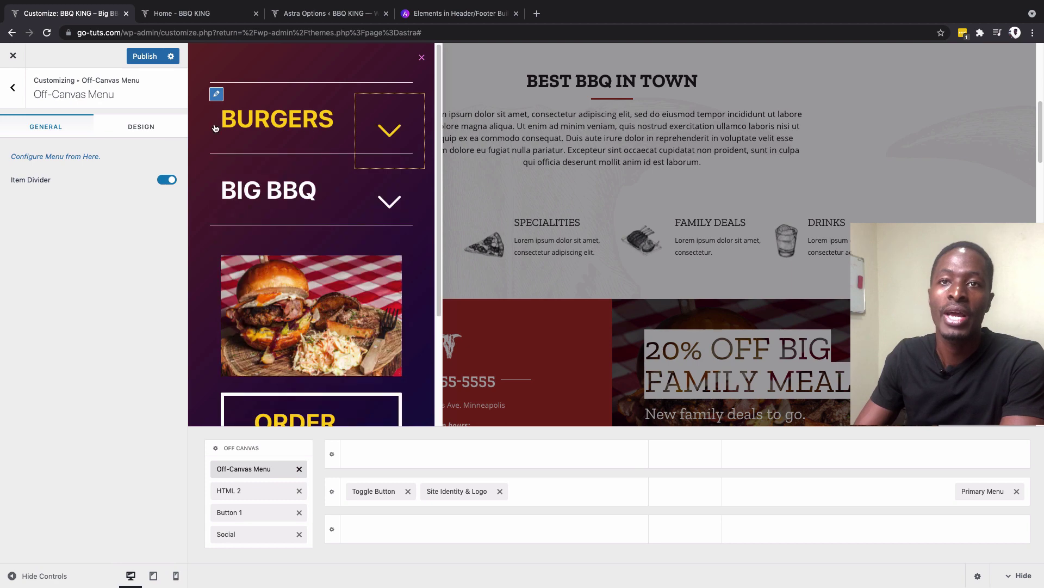
Step: Set the Off-Canvas Menu's submenu link hover color to green #81d742 and publish the changes
left_click(243, 469)
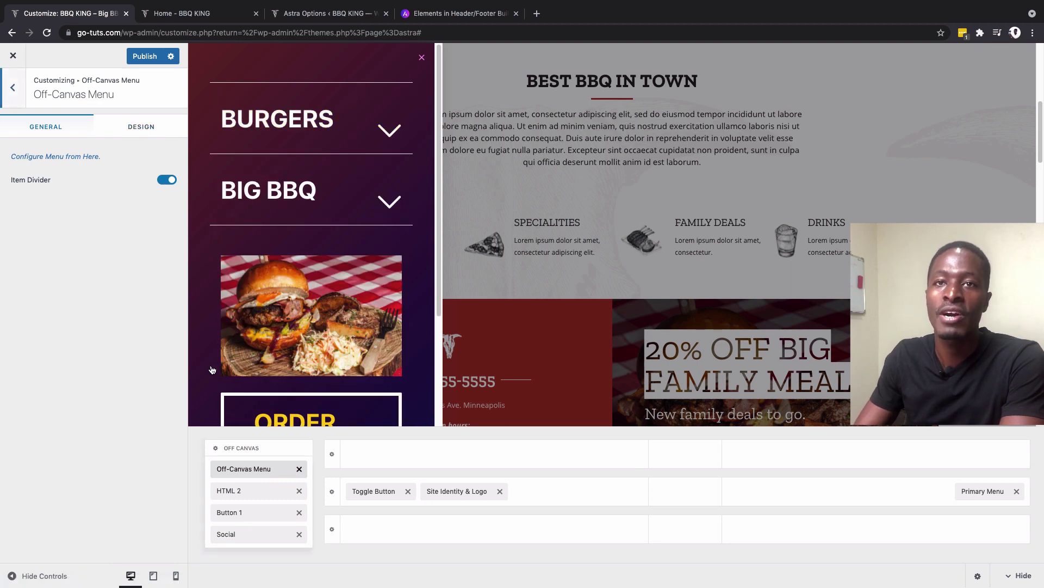
left_click(137, 128)
scroll(124, 207, "down", 3)
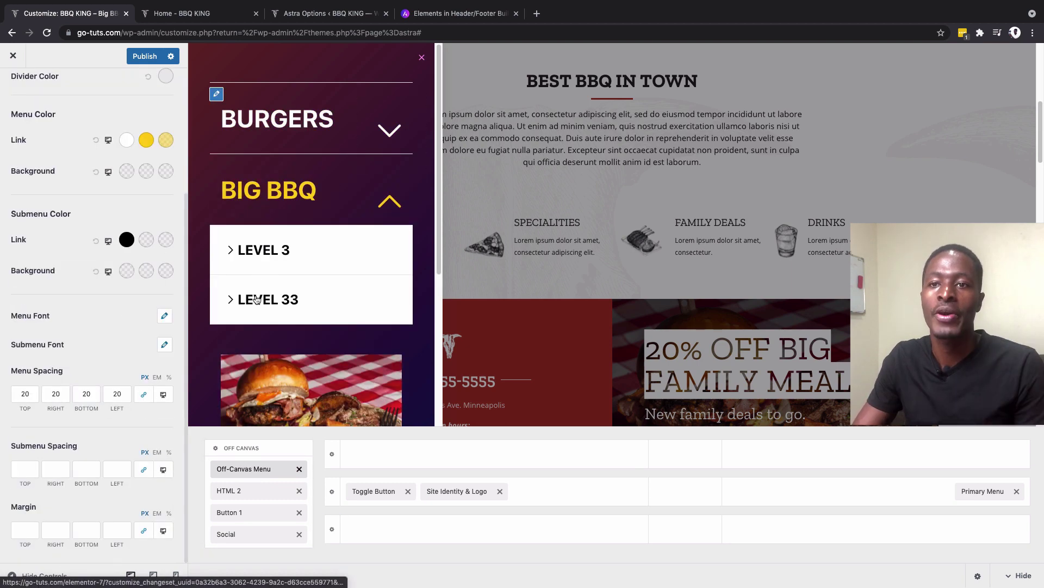
left_click(145, 241)
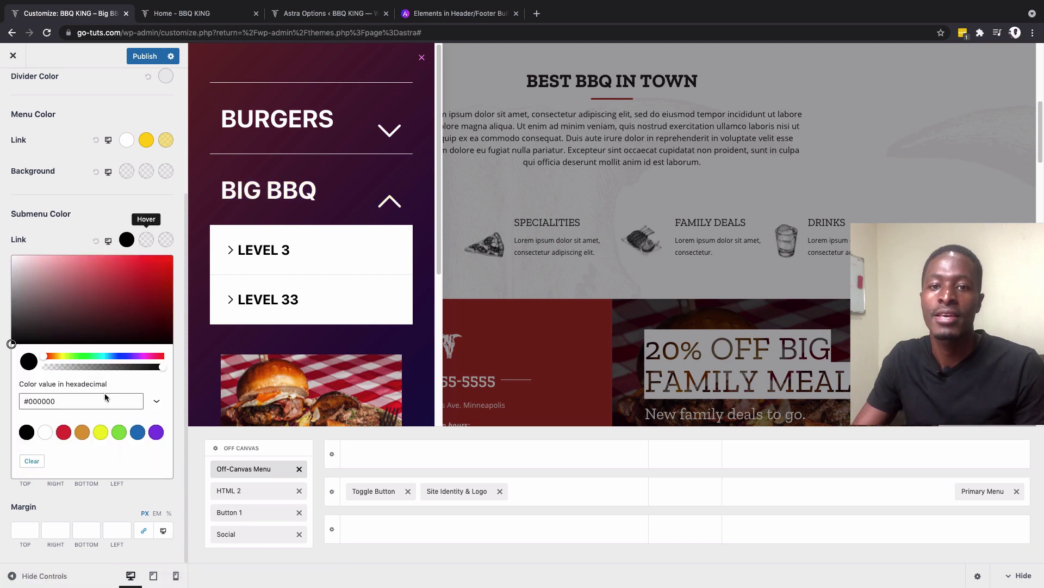
left_click(101, 432)
left_click(120, 433)
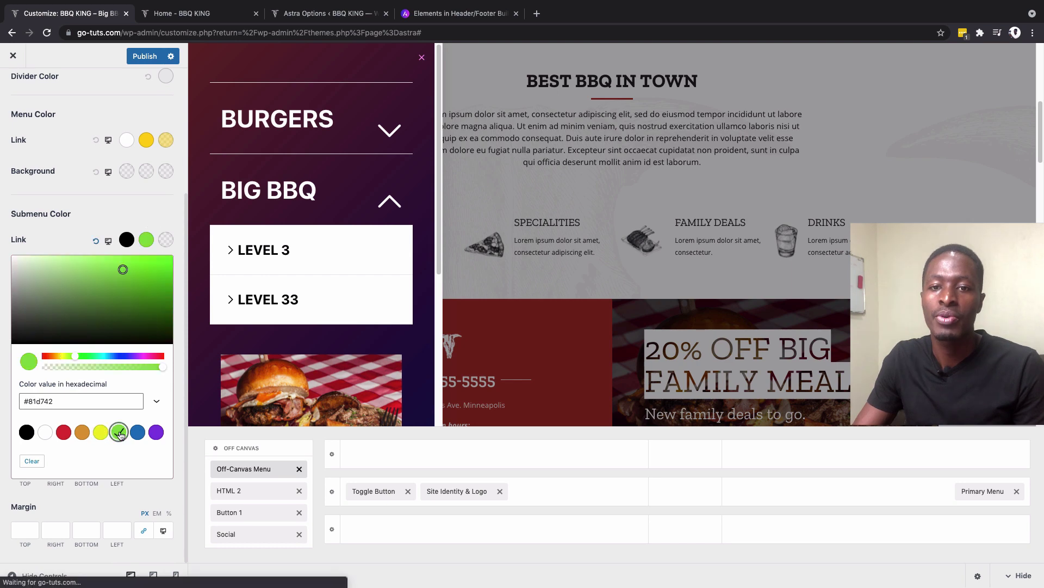
left_click(146, 240)
left_click(142, 56)
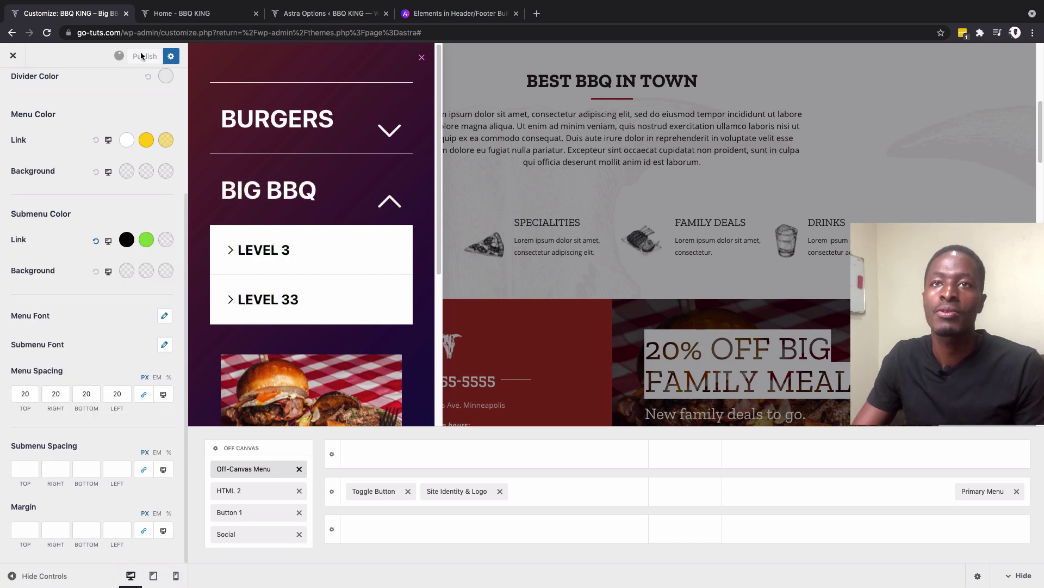
Step: Reload the live home page, open the off-canvas menu and check the BURGERS and BIG BBQ submenus
left_click(165, 15)
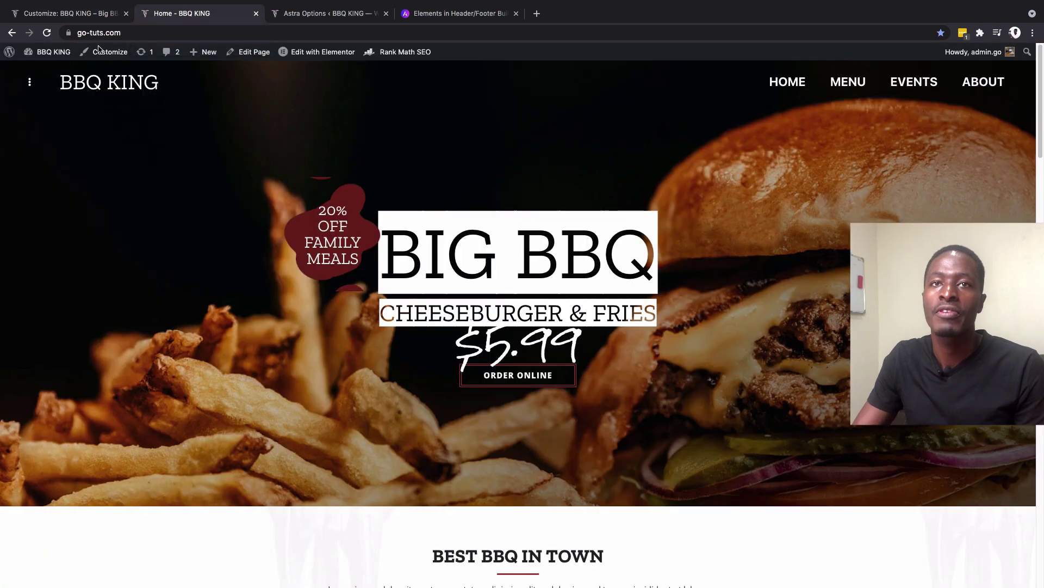
left_click(47, 32)
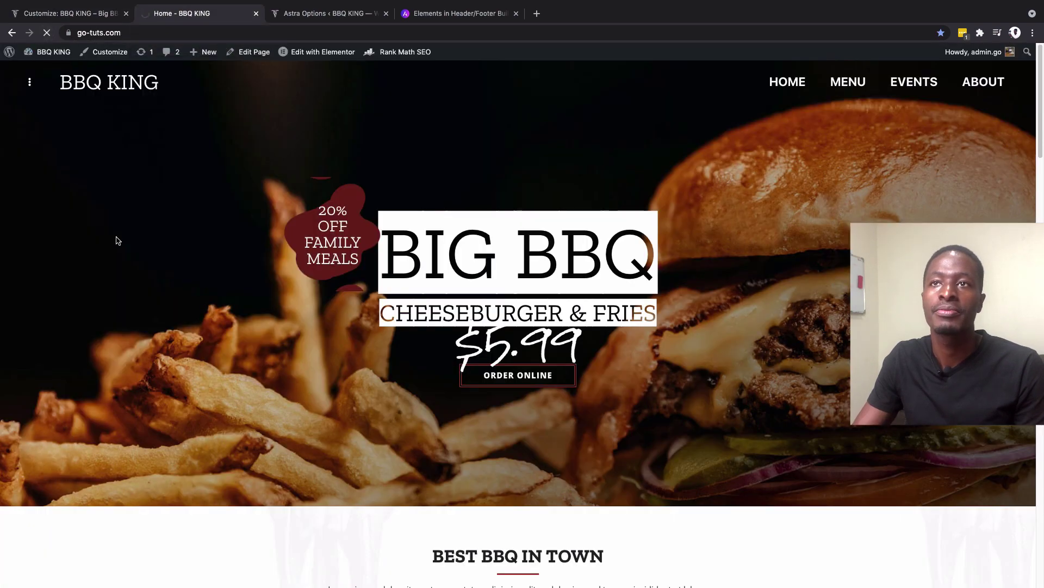
left_click(29, 81)
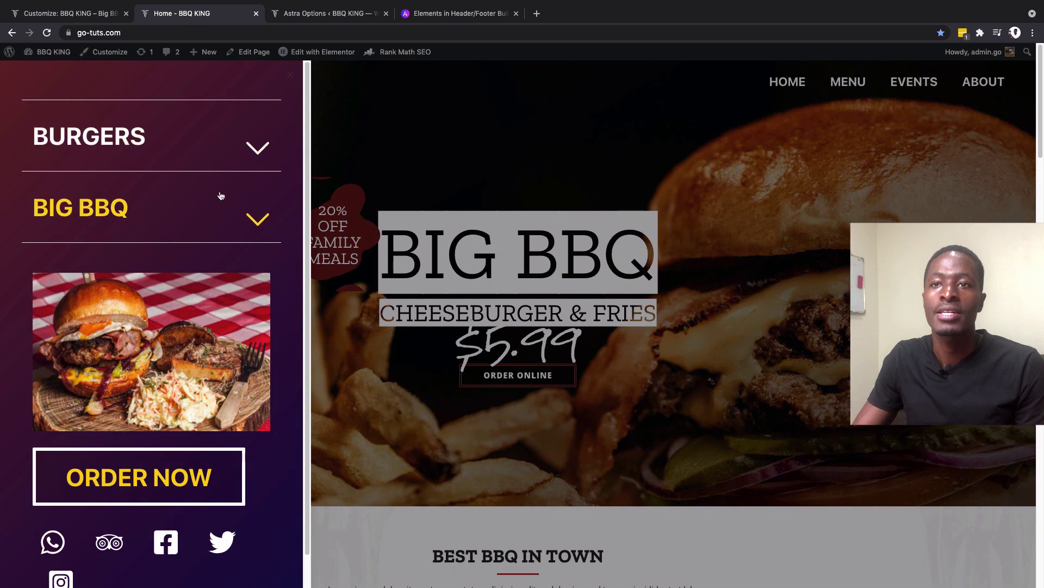
left_click(265, 146)
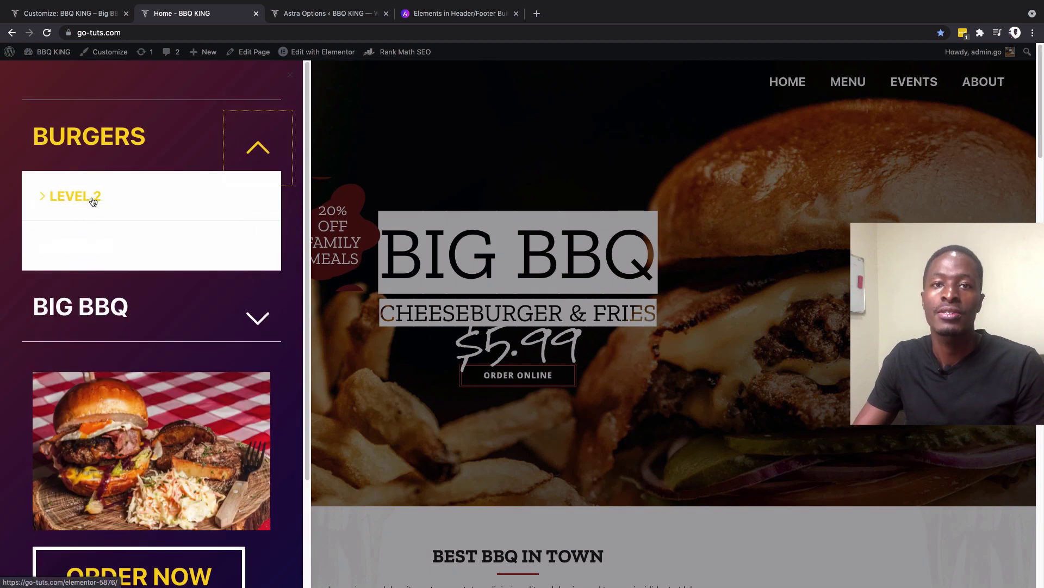
left_click(262, 152)
left_click(257, 220)
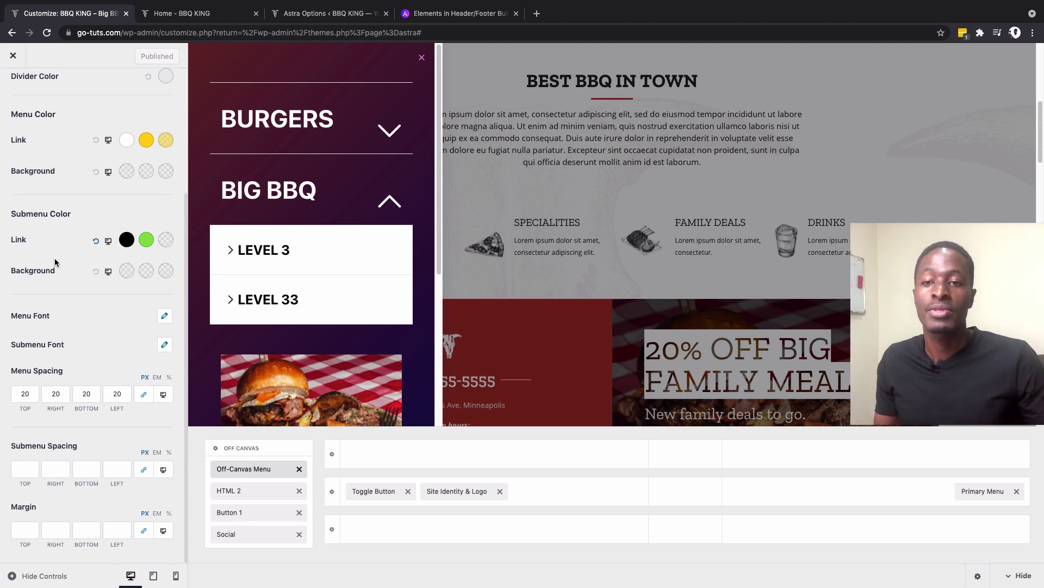
Step: Review the Off-Canvas Menu's color and menu font options, and view the Off Canvas area's general settings
scroll(54, 258, "up", 4)
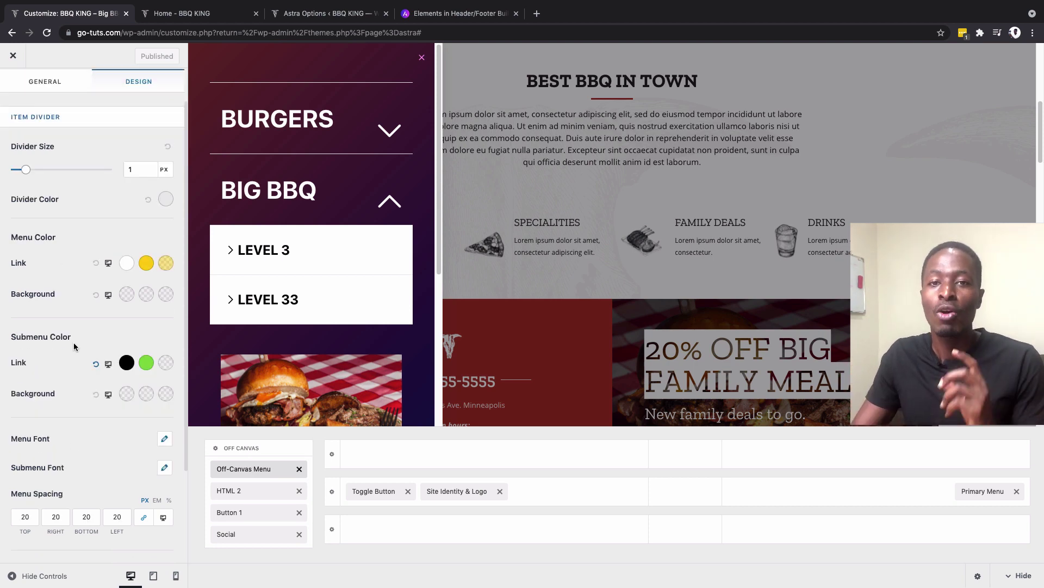
left_click(165, 440)
scroll(126, 461, "down", 2)
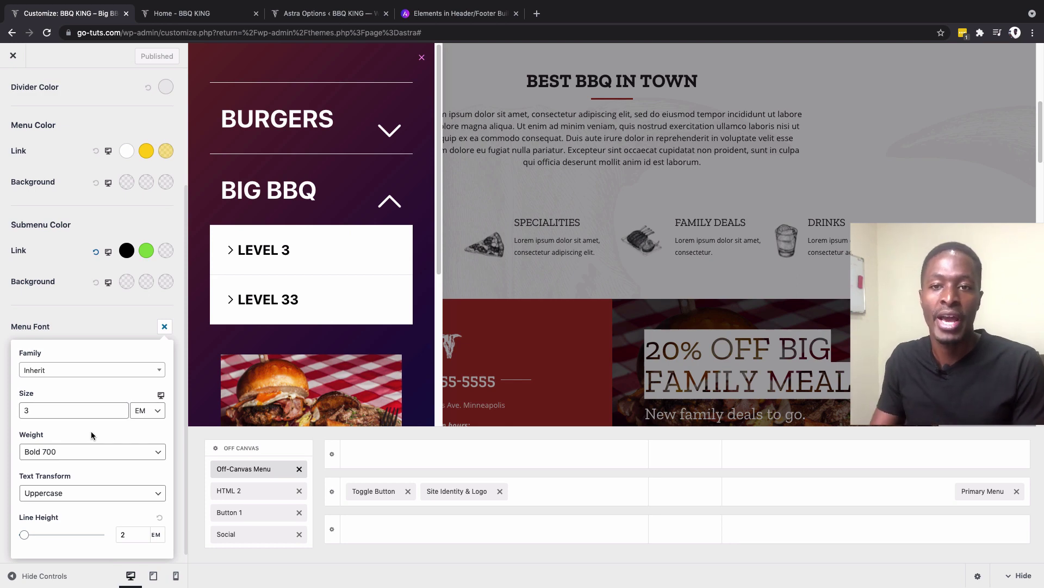
key("Escape")
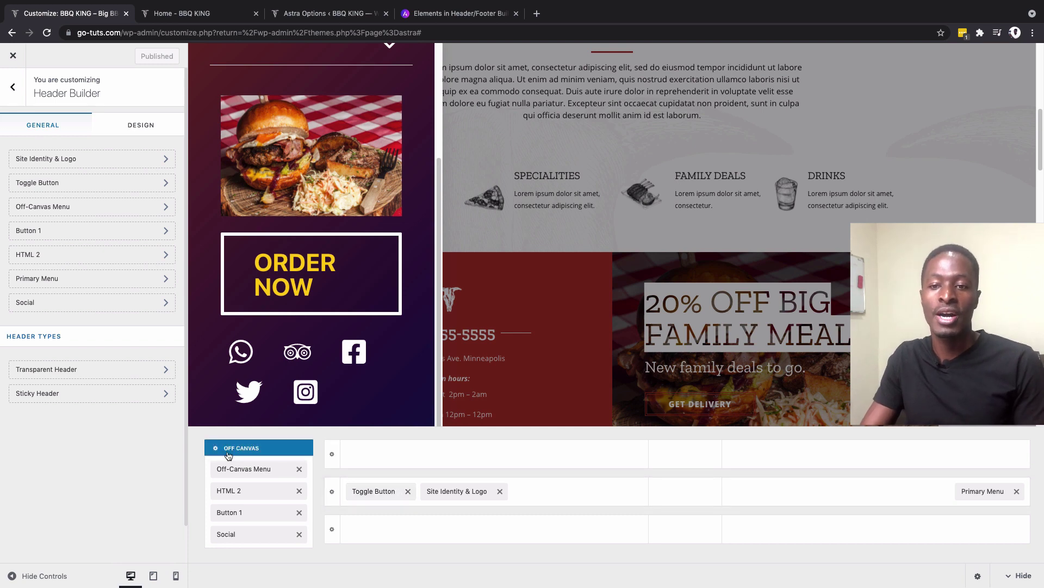
left_click(255, 447)
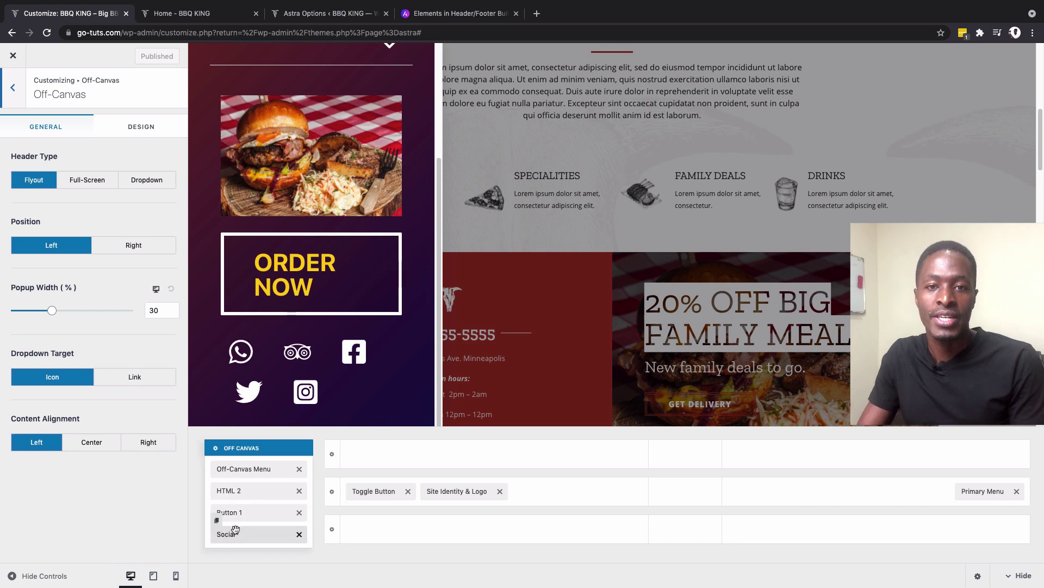
left_click_drag(235, 528, 235, 532)
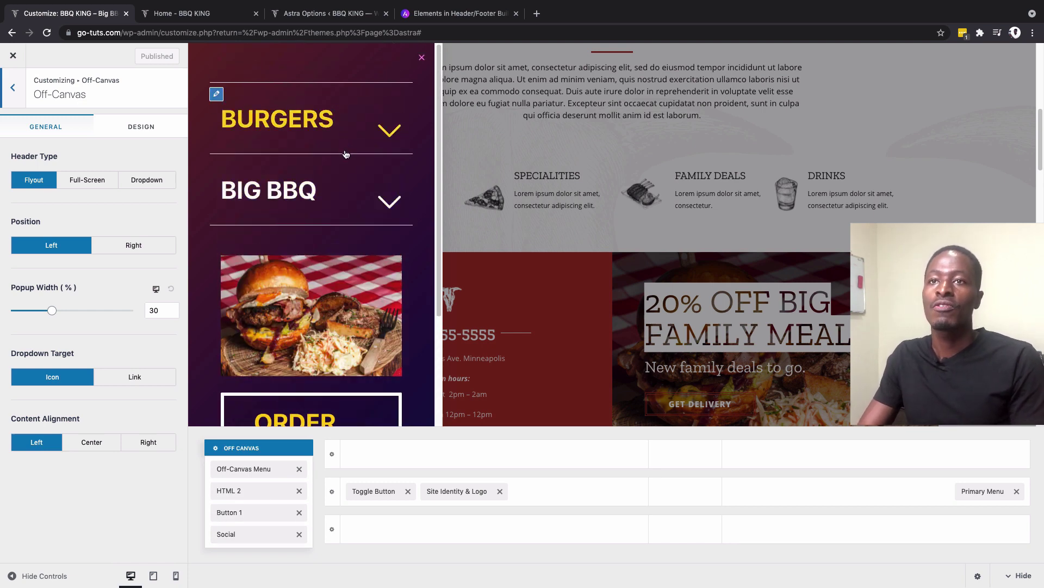